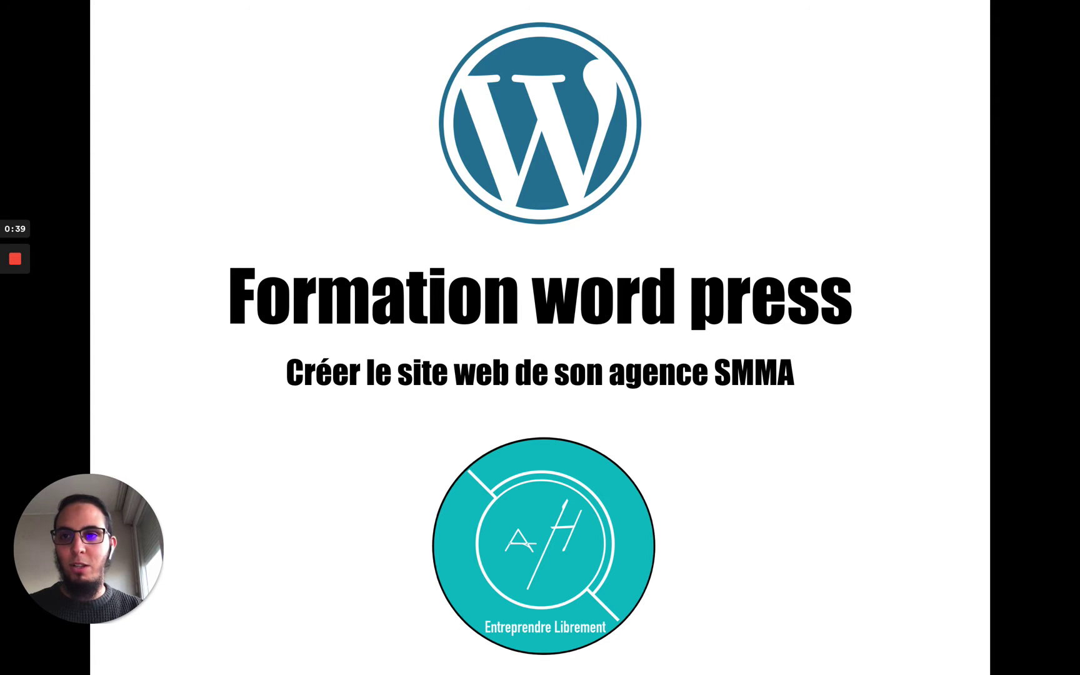
End the slideshow, minimise the presentation window, and switch to Chrome's Envato Elements WordPress page in full screen.
{"action": "key", "text": "Escape"}
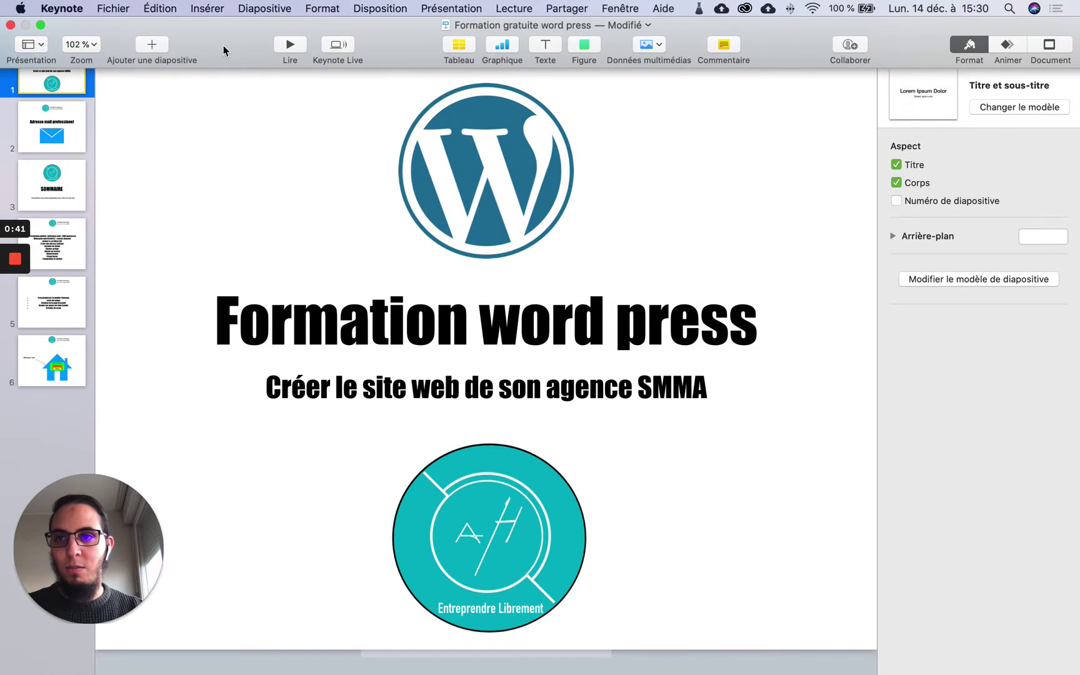
{"action": "left_click", "coordinate": [41, 24]}
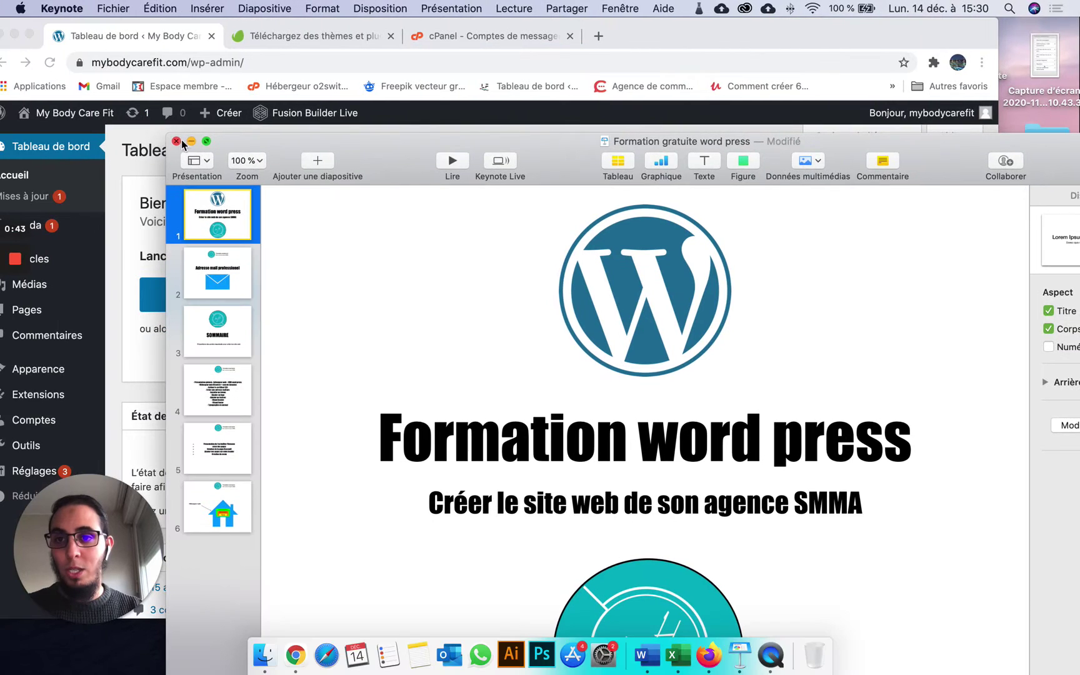
{"action": "left_click", "coordinate": [191, 142]}
{"action": "left_click", "coordinate": [314, 33]}
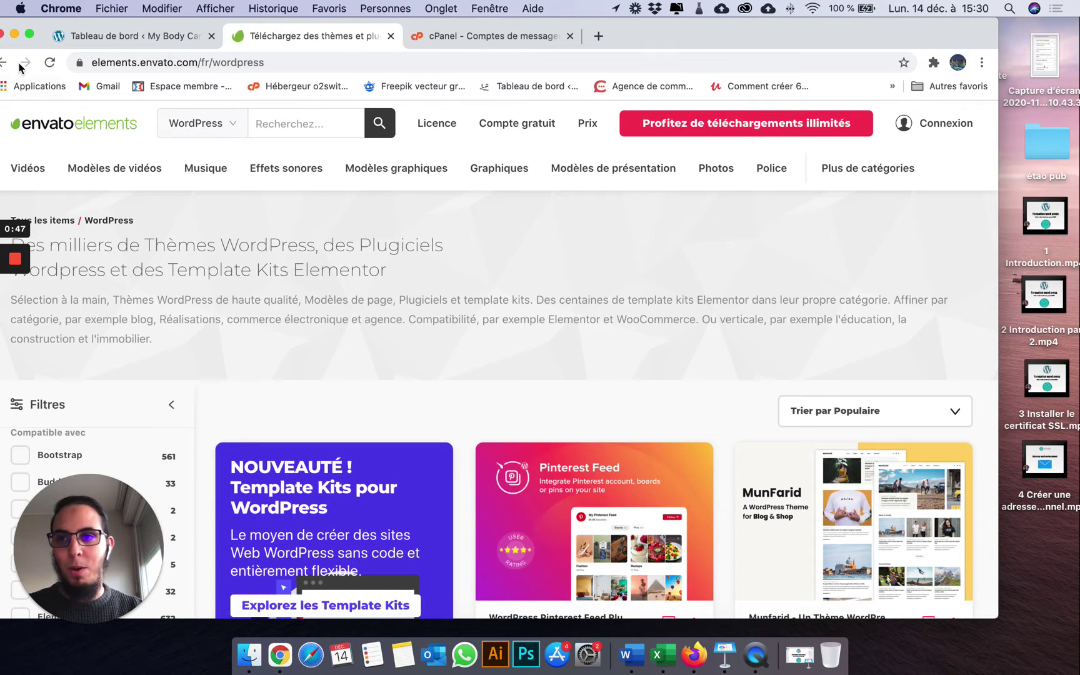
{"action": "left_click", "coordinate": [29, 41]}
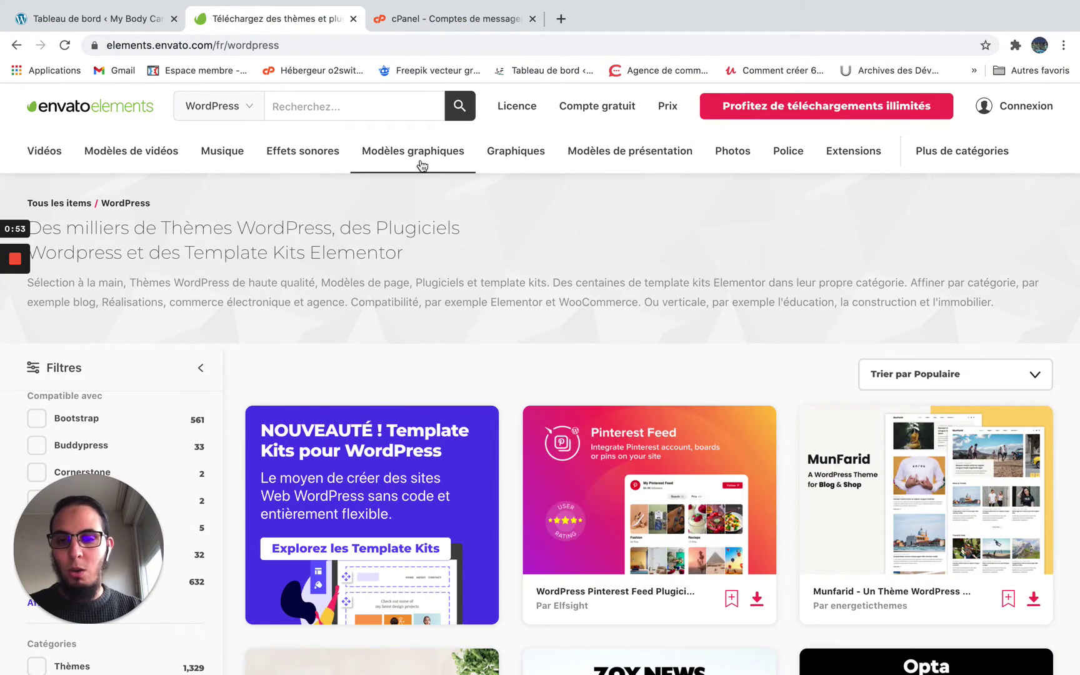
Browse the popular WordPress themes and plugins listed on Envato Elements.
{"action": "scroll", "coordinate": [454, 265], "scroll_direction": "down", "scroll_amount": 1}
{"action": "scroll", "coordinate": [454, 261], "scroll_direction": "down", "scroll_amount": 2}
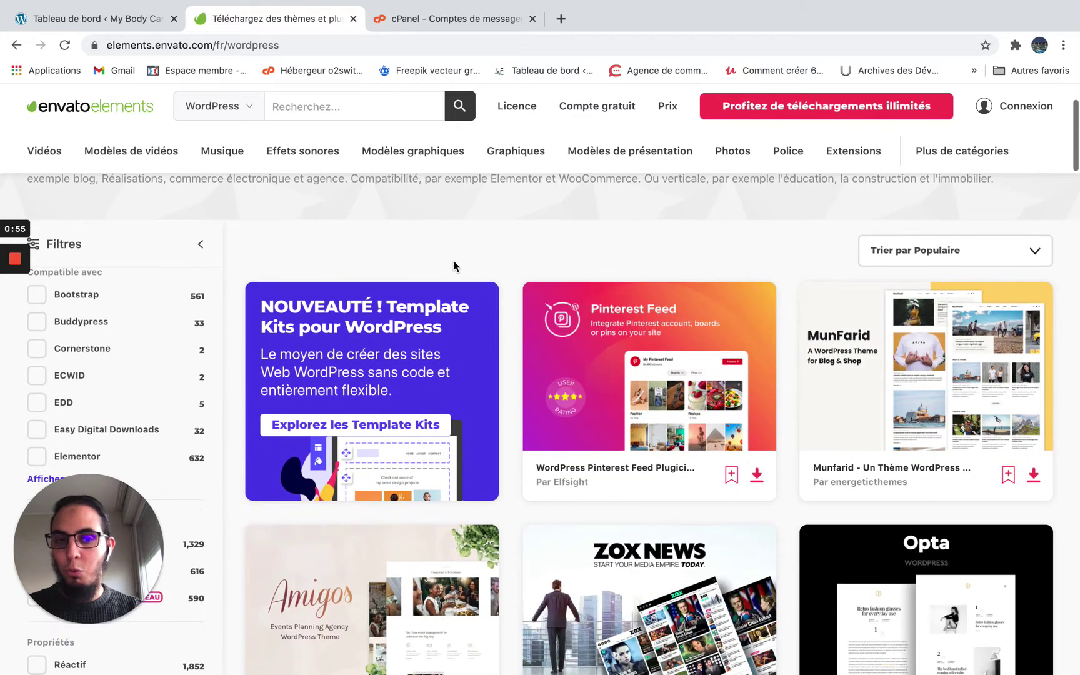
{"action": "scroll", "coordinate": [453, 260], "scroll_direction": "down", "scroll_amount": 3}
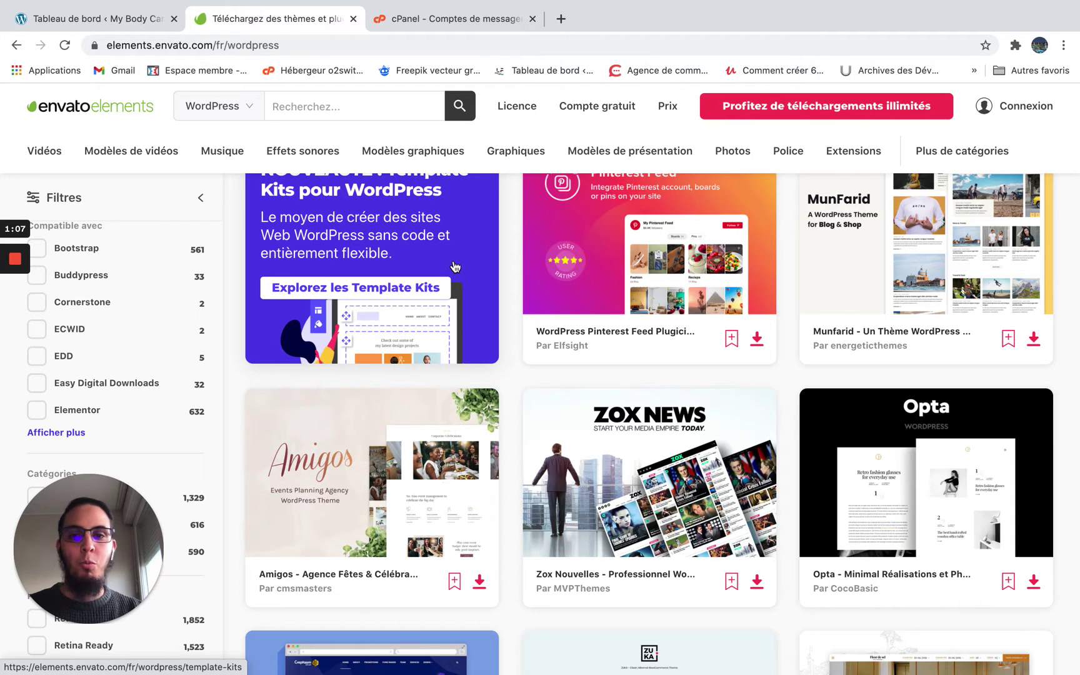
{"action": "scroll", "coordinate": [406, 384], "scroll_direction": "down", "scroll_amount": 4}
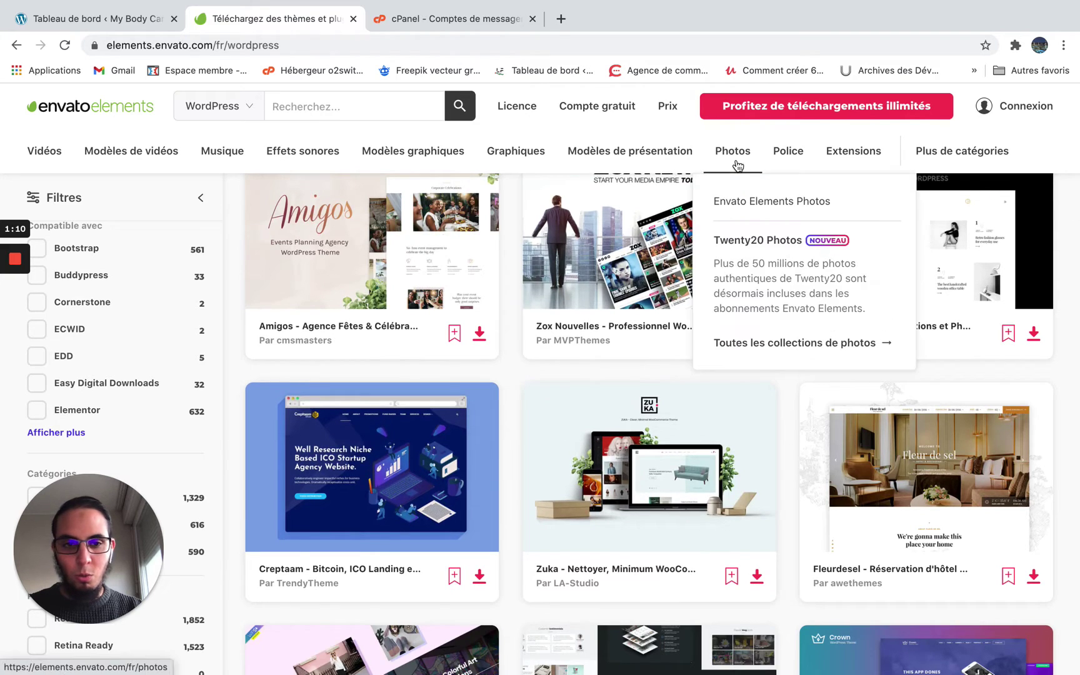
{"action": "scroll", "coordinate": [619, 359], "scroll_direction": "down", "scroll_amount": 3}
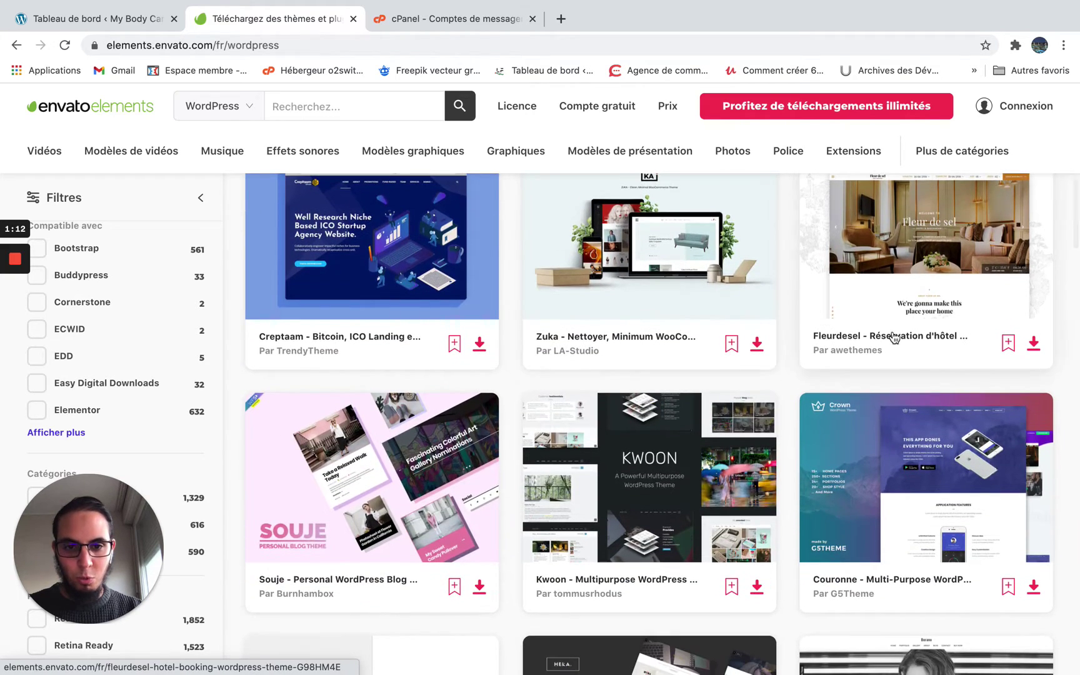
{"action": "scroll", "coordinate": [508, 420], "scroll_direction": "up", "scroll_amount": 9}
{"action": "scroll", "coordinate": [508, 420], "scroll_direction": "down", "scroll_amount": 8}
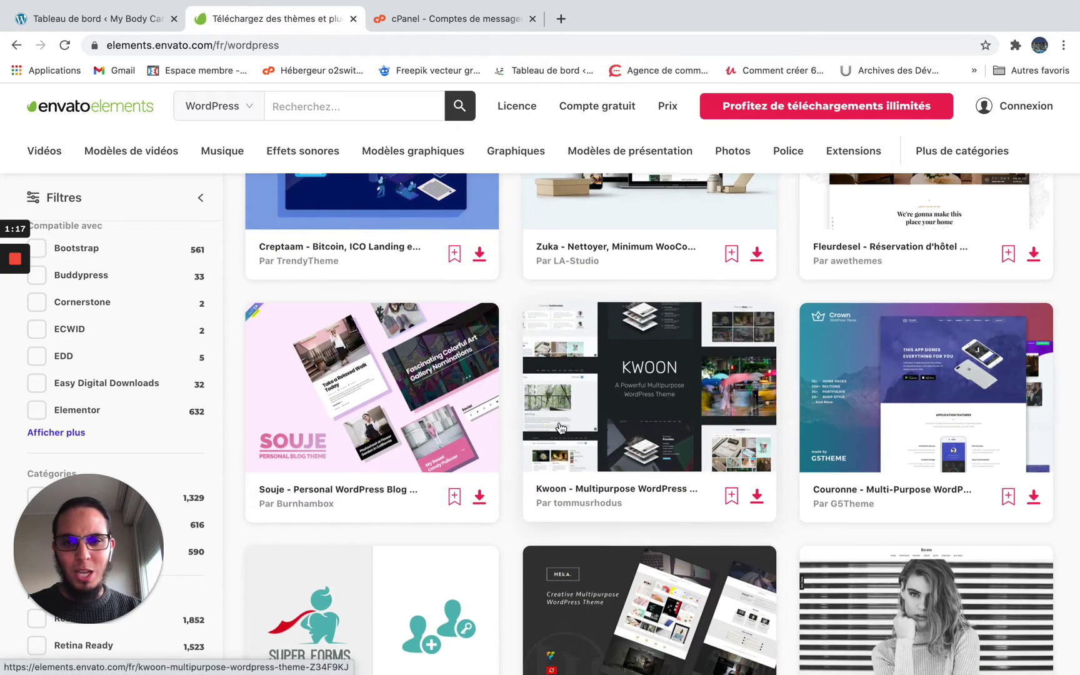
{"action": "scroll", "coordinate": [576, 418], "scroll_direction": "down", "scroll_amount": 2}
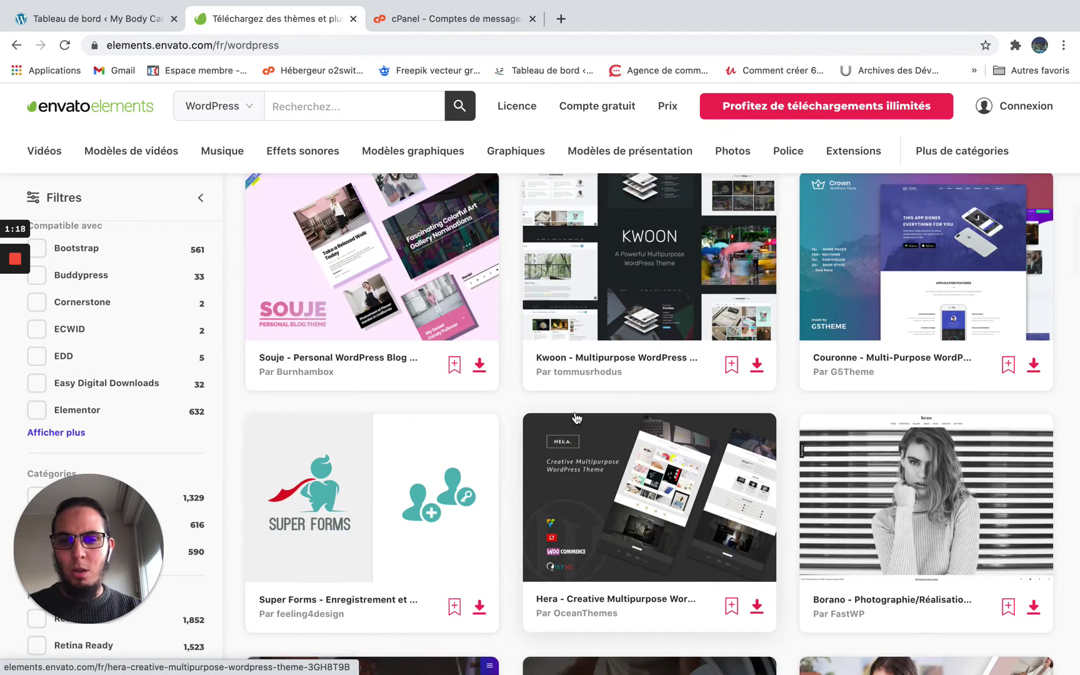
Open the Couronne multi-purpose WordPress theme and examine its preview, features, compatibility details, product tags and similar themes.
{"action": "left_click", "coordinate": [871, 212]}
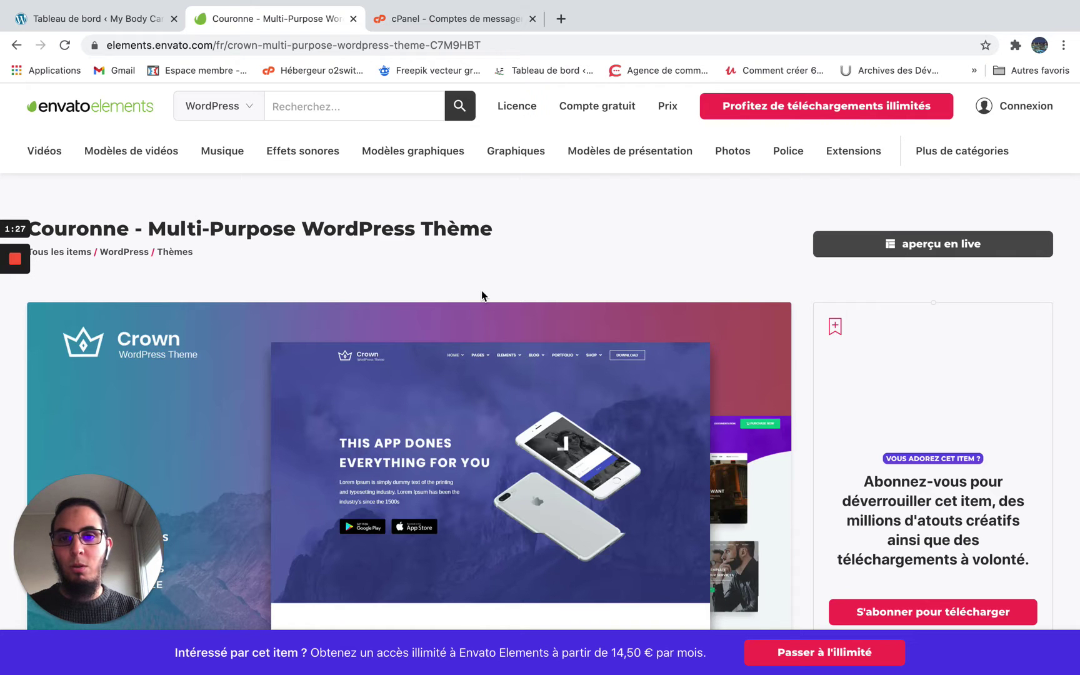
{"action": "scroll", "coordinate": [493, 262], "scroll_direction": "down", "scroll_amount": 3}
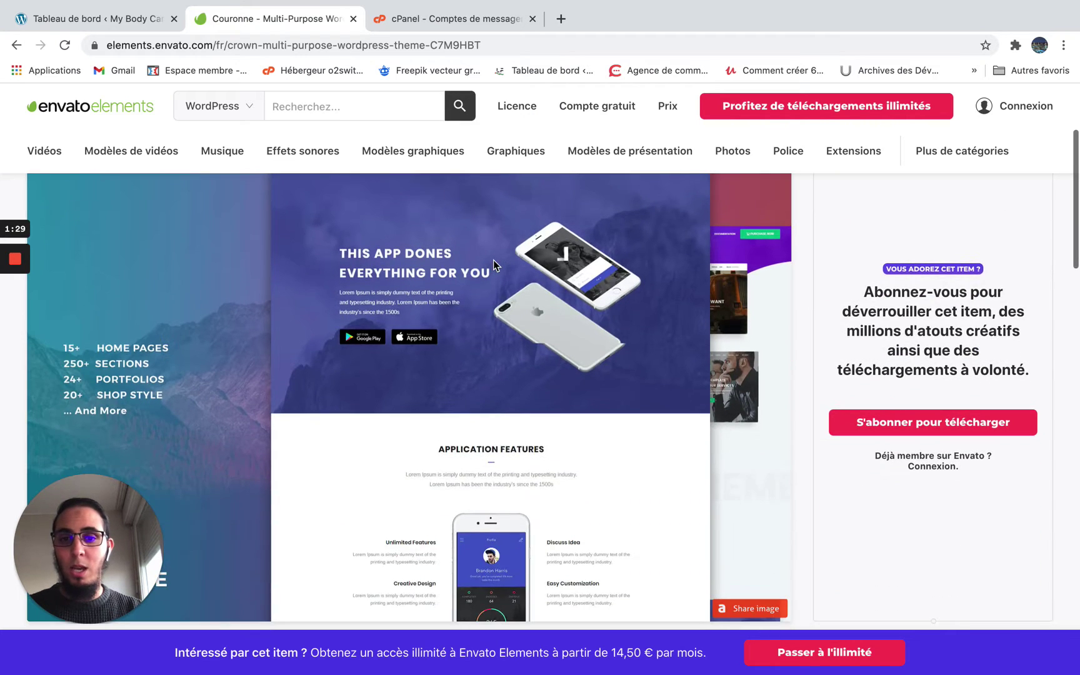
{"action": "scroll", "coordinate": [493, 258], "scroll_direction": "down", "scroll_amount": 5}
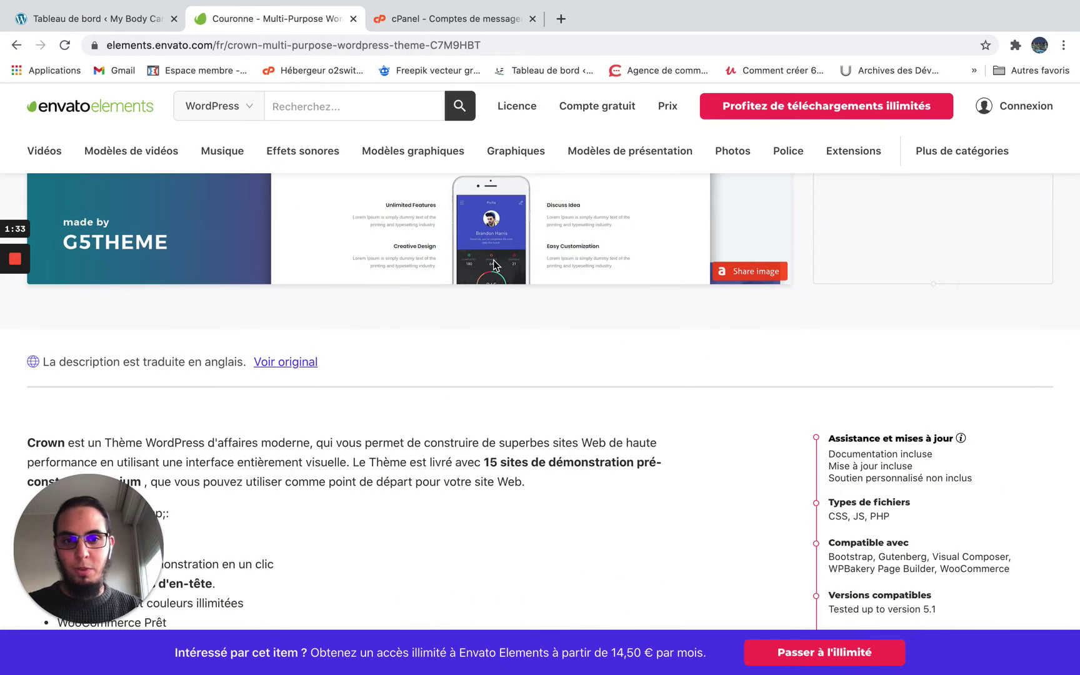
{"action": "scroll", "coordinate": [531, 389], "scroll_direction": "down", "scroll_amount": 2}
{"action": "scroll", "coordinate": [531, 389], "scroll_direction": "up", "scroll_amount": 8}
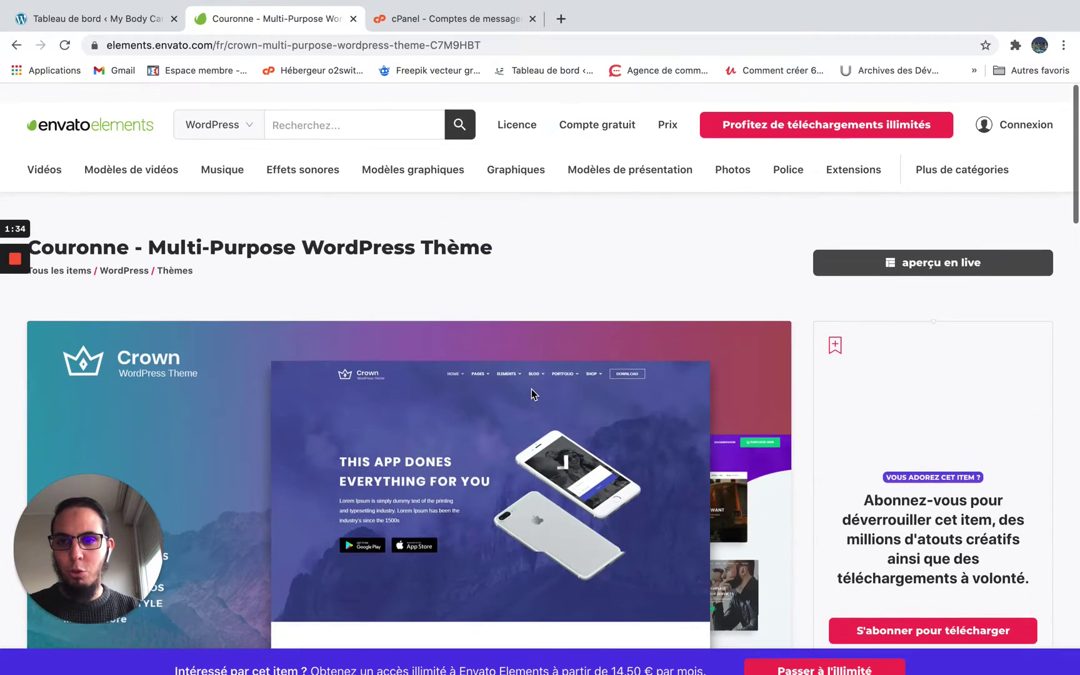
{"action": "scroll", "coordinate": [531, 389], "scroll_direction": "down", "scroll_amount": 1}
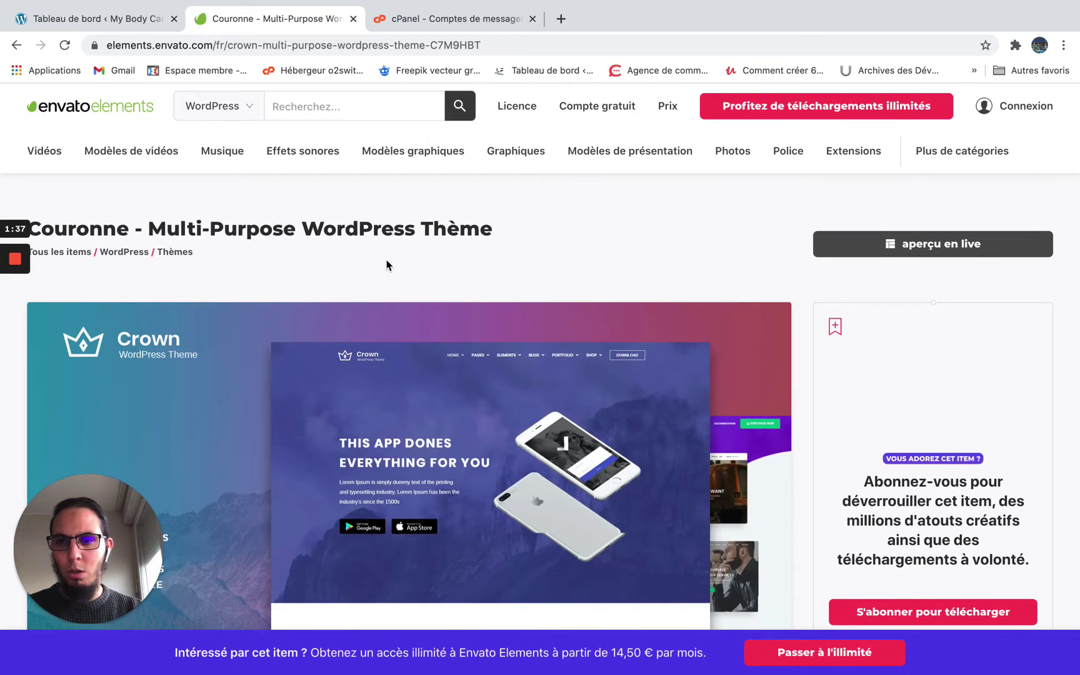
{"action": "scroll", "coordinate": [386, 265], "scroll_direction": "down", "scroll_amount": 10}
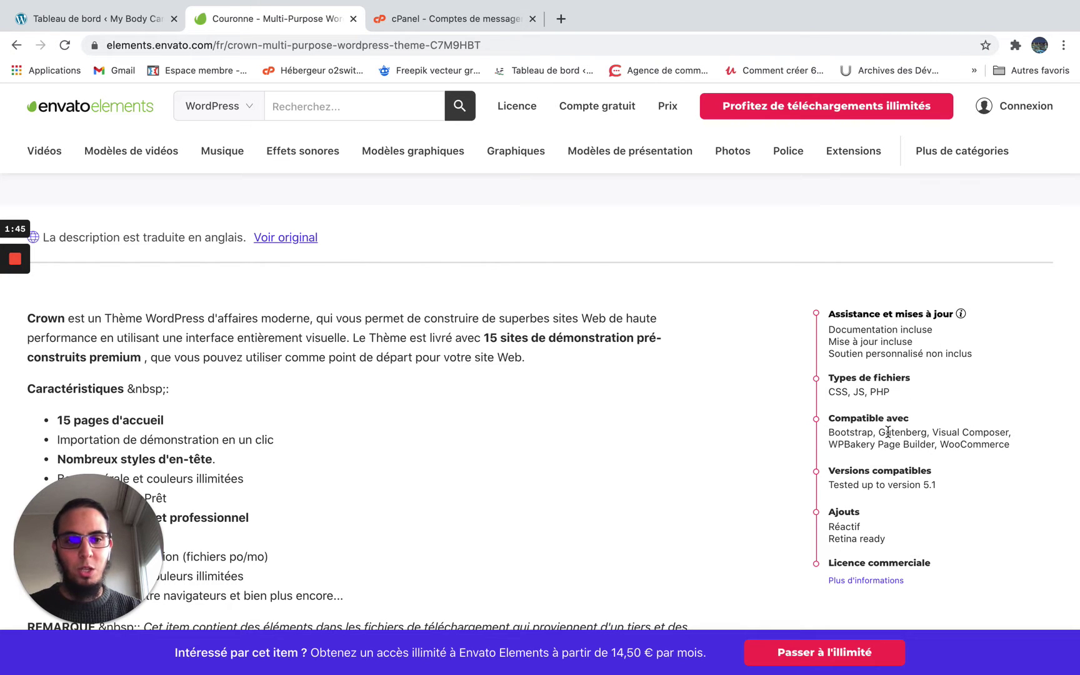
{"action": "scroll", "coordinate": [886, 437], "scroll_direction": "down", "scroll_amount": 2}
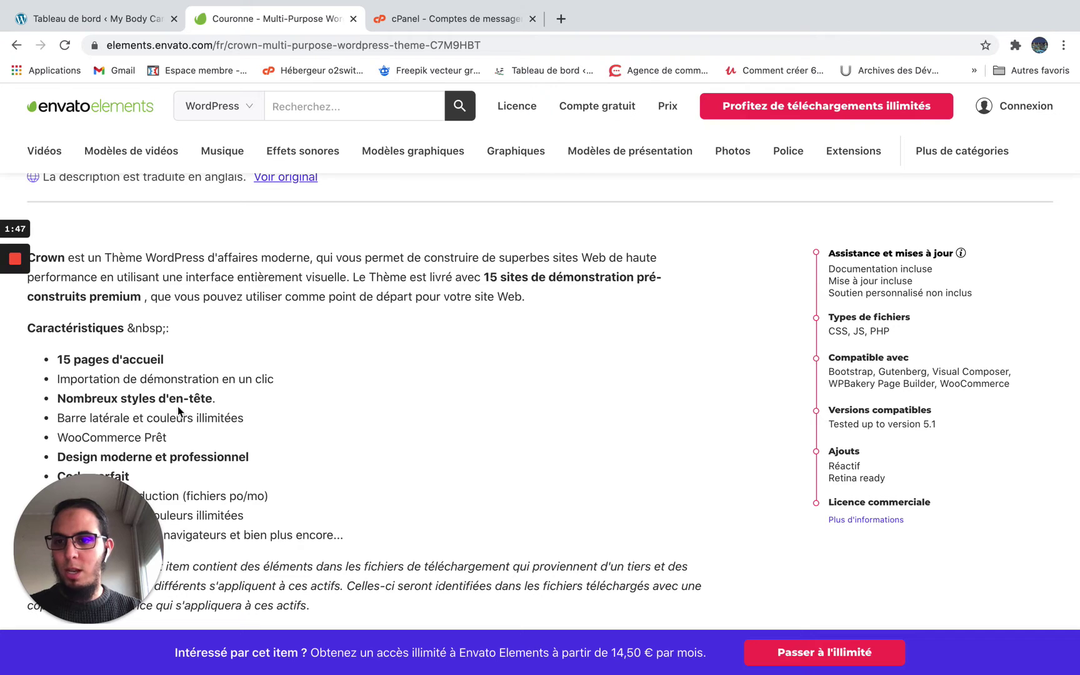
{"action": "scroll", "coordinate": [207, 393], "scroll_direction": "down", "scroll_amount": 9}
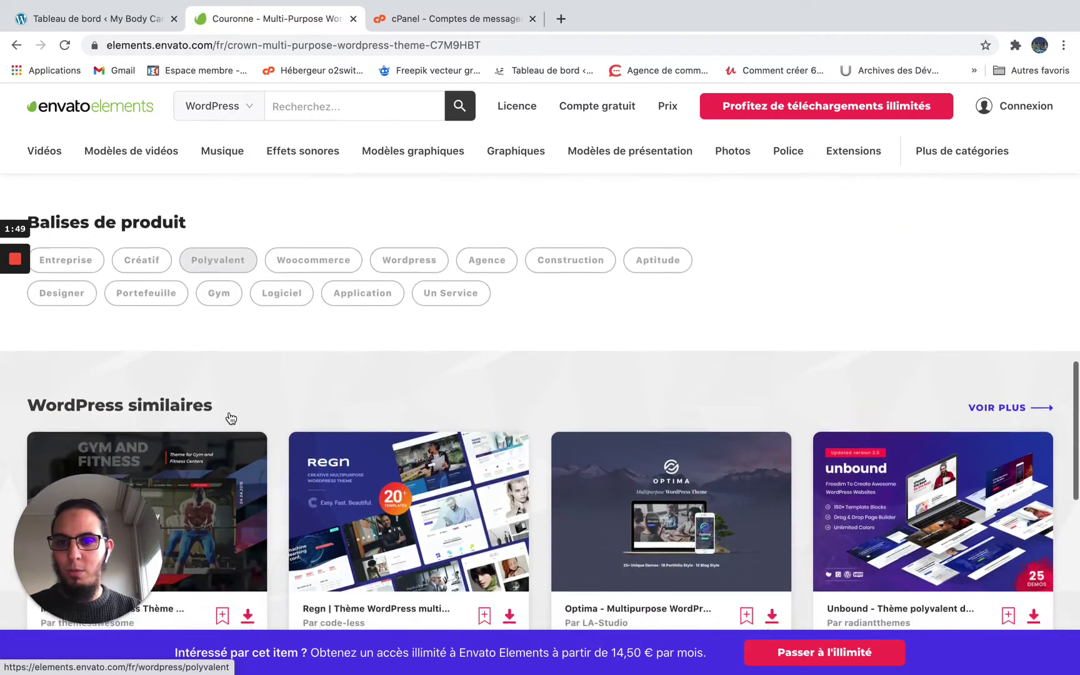
{"action": "scroll", "coordinate": [228, 302], "scroll_direction": "up", "scroll_amount": 12}
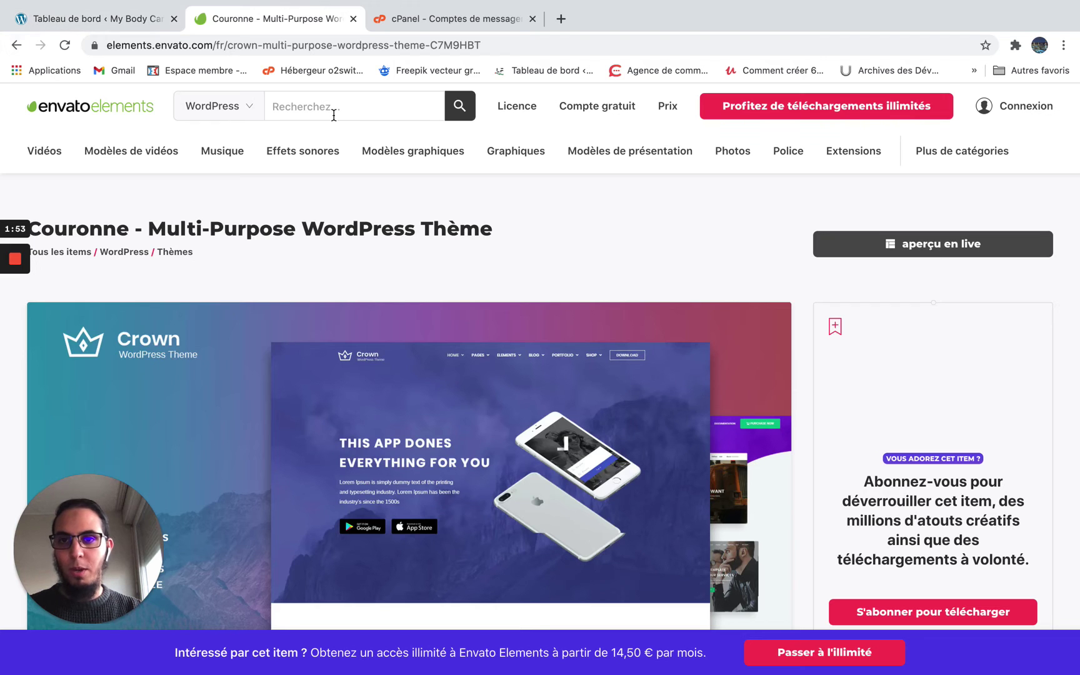
Search Envato Elements' WordPress items for "flatsome" and look through the results.
{"action": "type", "text": "flatsome"}
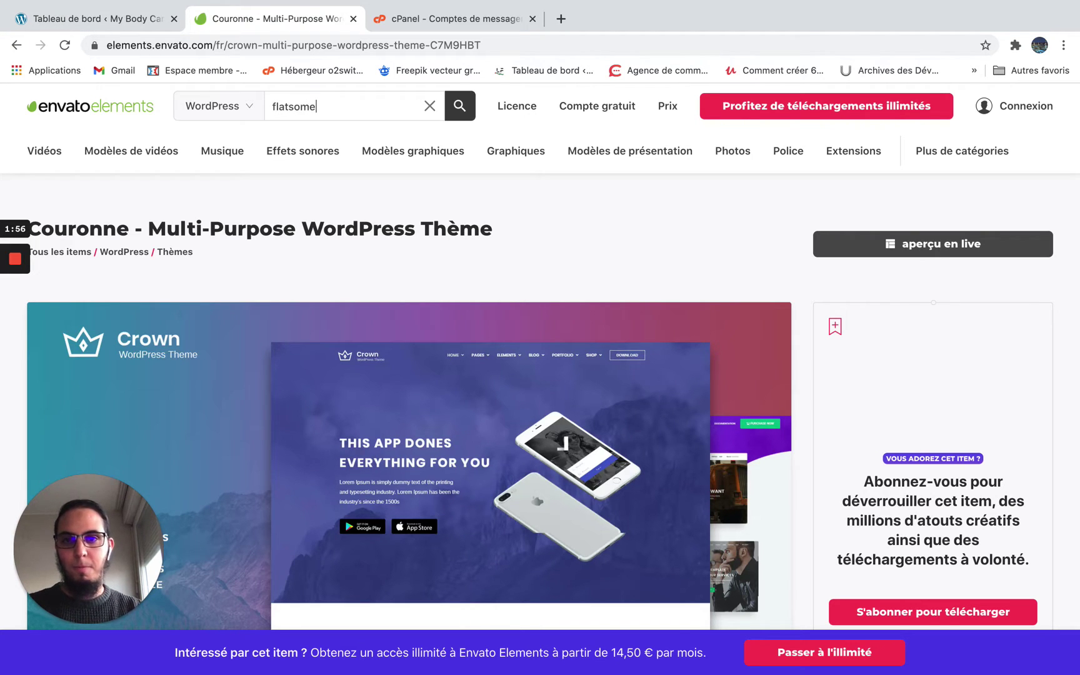
{"action": "key", "text": "Return"}
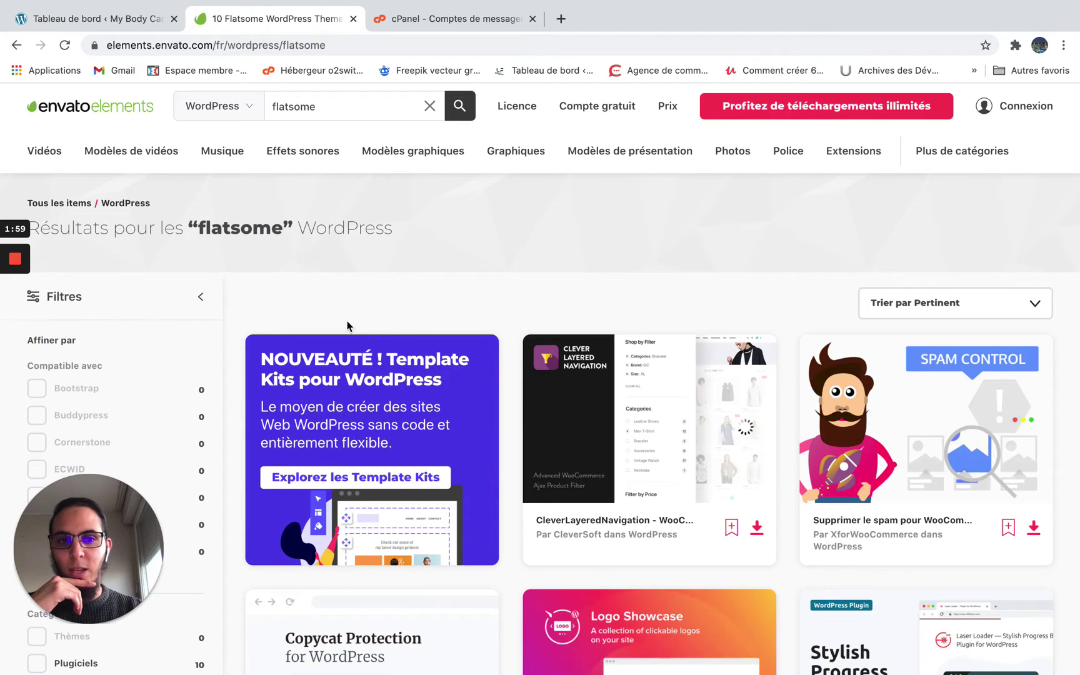
{"action": "scroll", "coordinate": [348, 326], "scroll_direction": "down", "scroll_amount": 10}
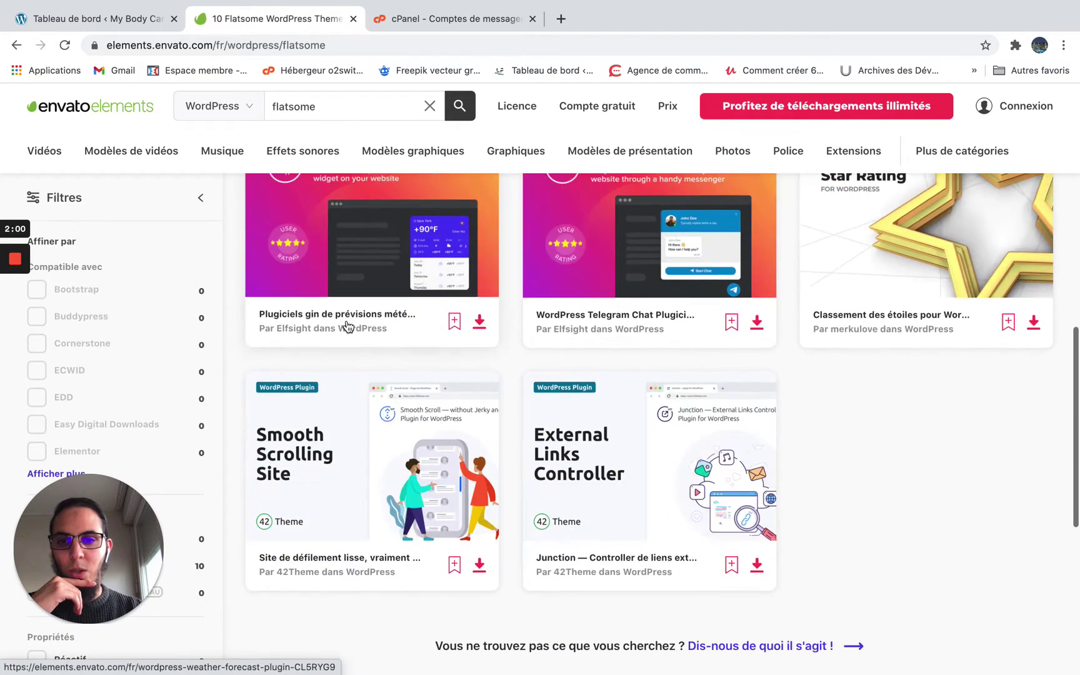
{"action": "scroll", "coordinate": [347, 325], "scroll_direction": "down", "scroll_amount": 5}
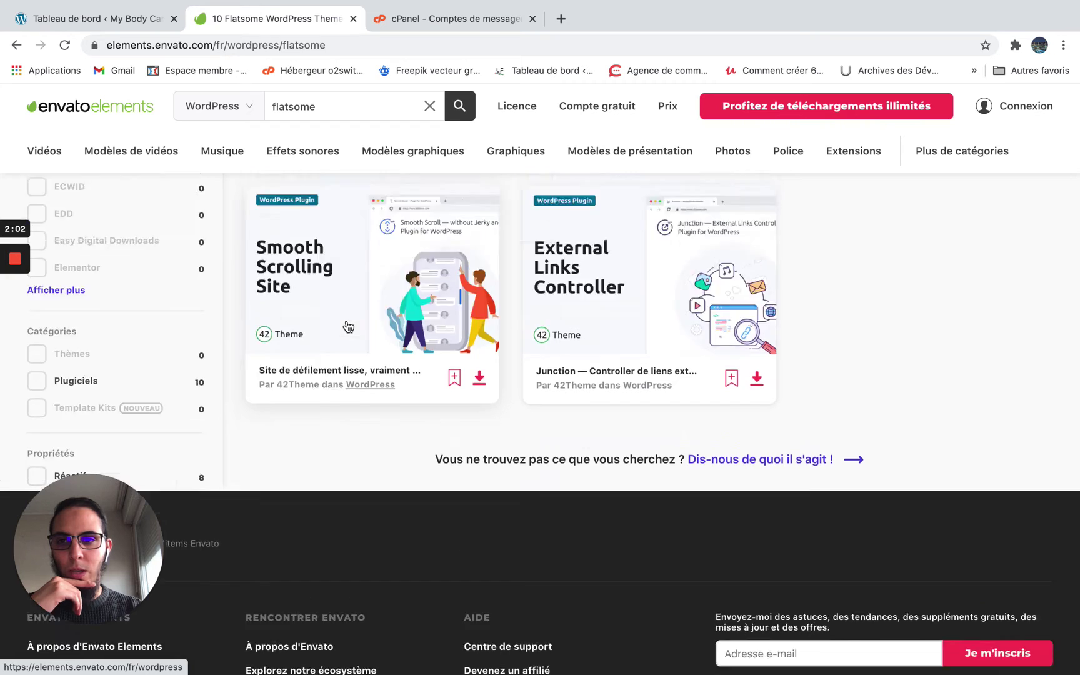
{"action": "scroll", "coordinate": [348, 326], "scroll_direction": "up", "scroll_amount": 15}
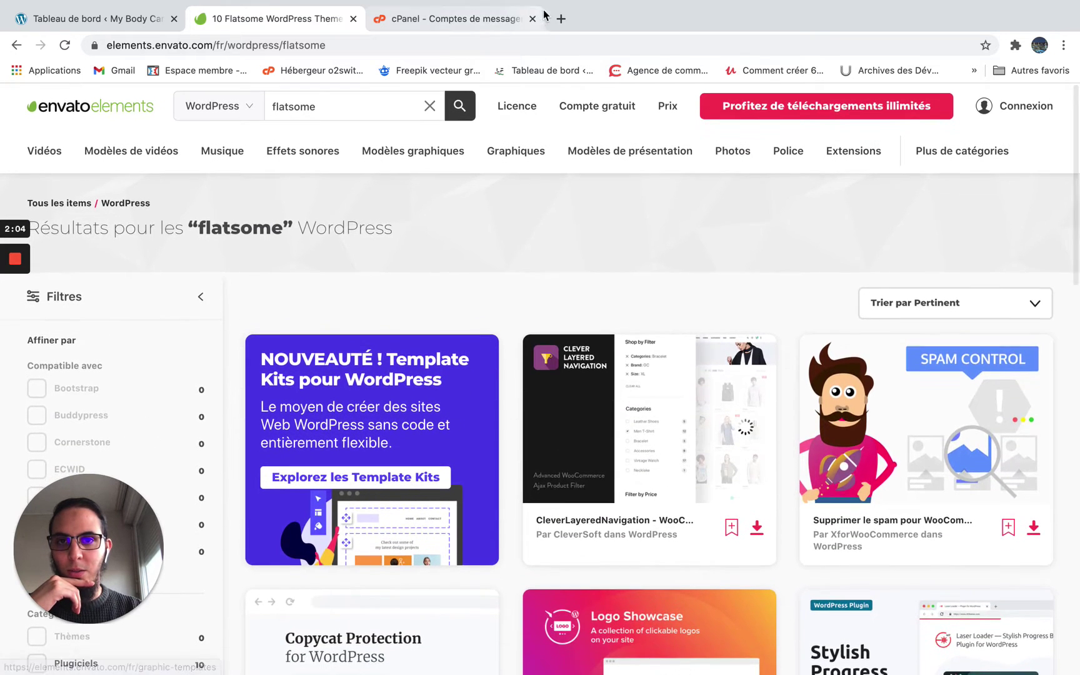
Search Google for "theme flatsome" in a new browser tab and open the ThemeForest result for the Flatsome theme.
{"action": "left_click", "coordinate": [560, 18]}
{"action": "left_click", "coordinate": [429, 323]}
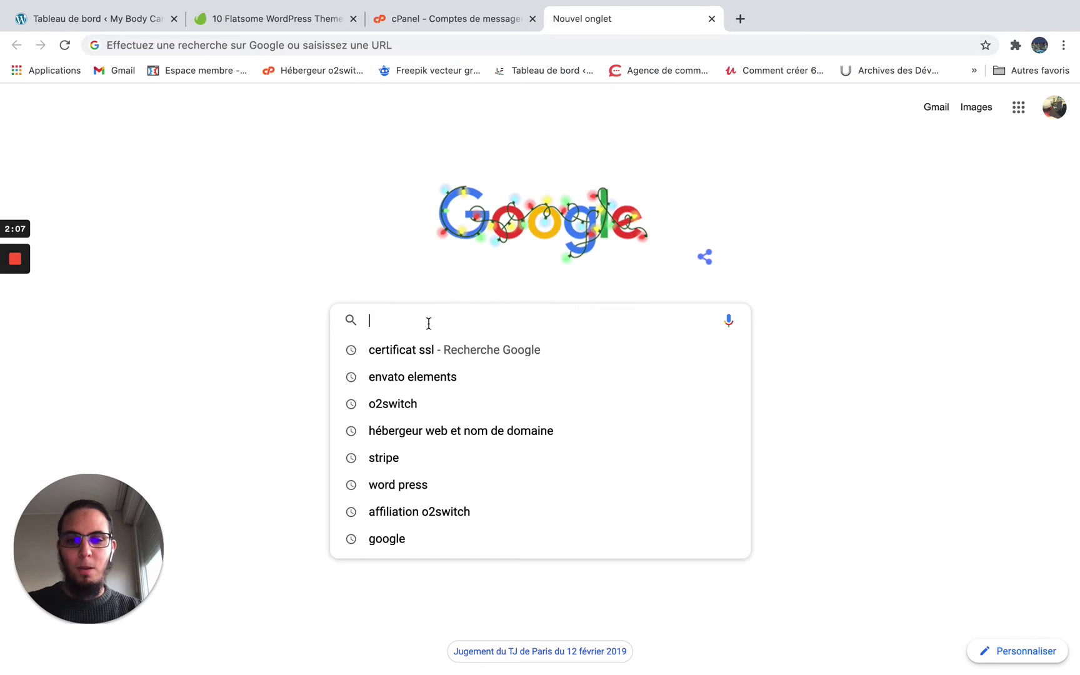
{"action": "type", "text": "theme fla"}
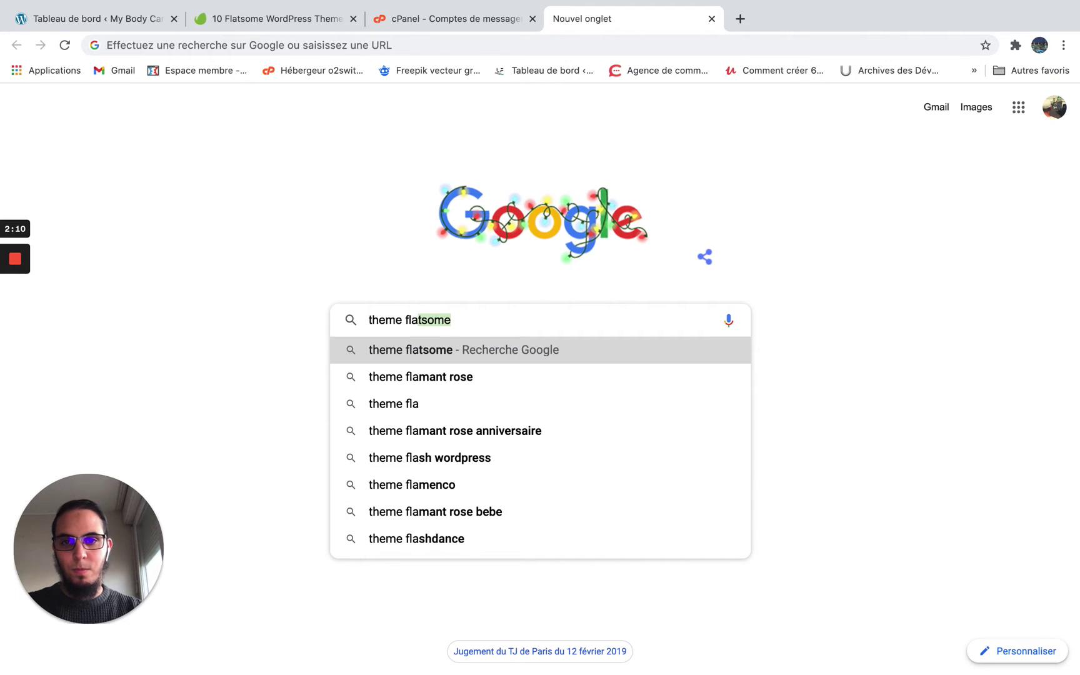
{"action": "left_click", "coordinate": [416, 352]}
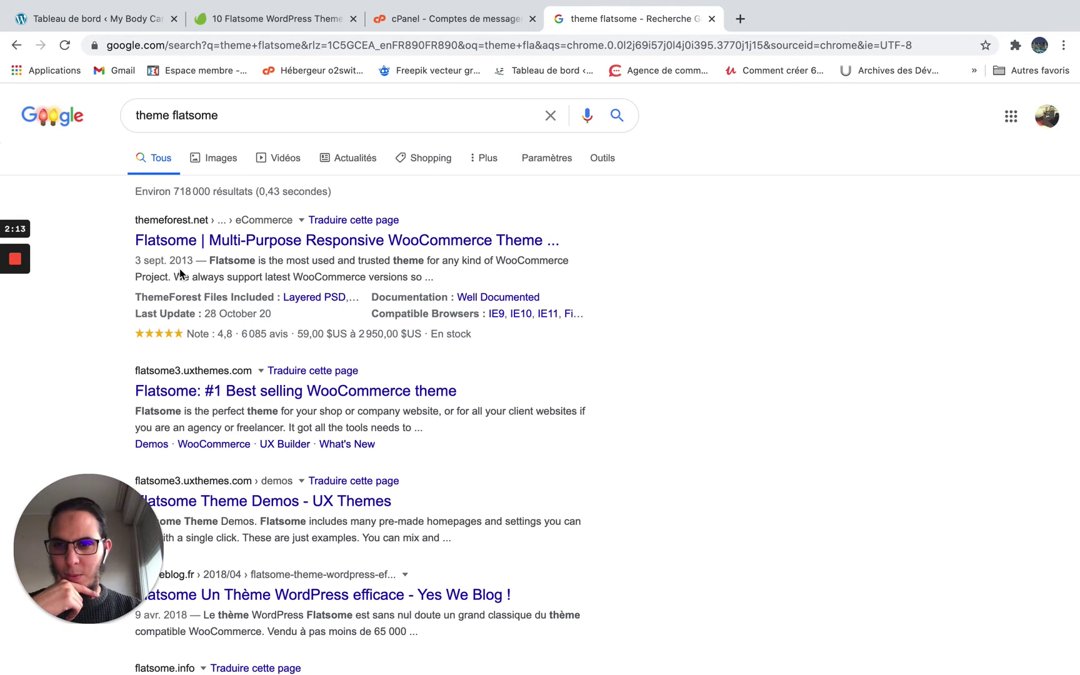
{"action": "left_click", "coordinate": [226, 248]}
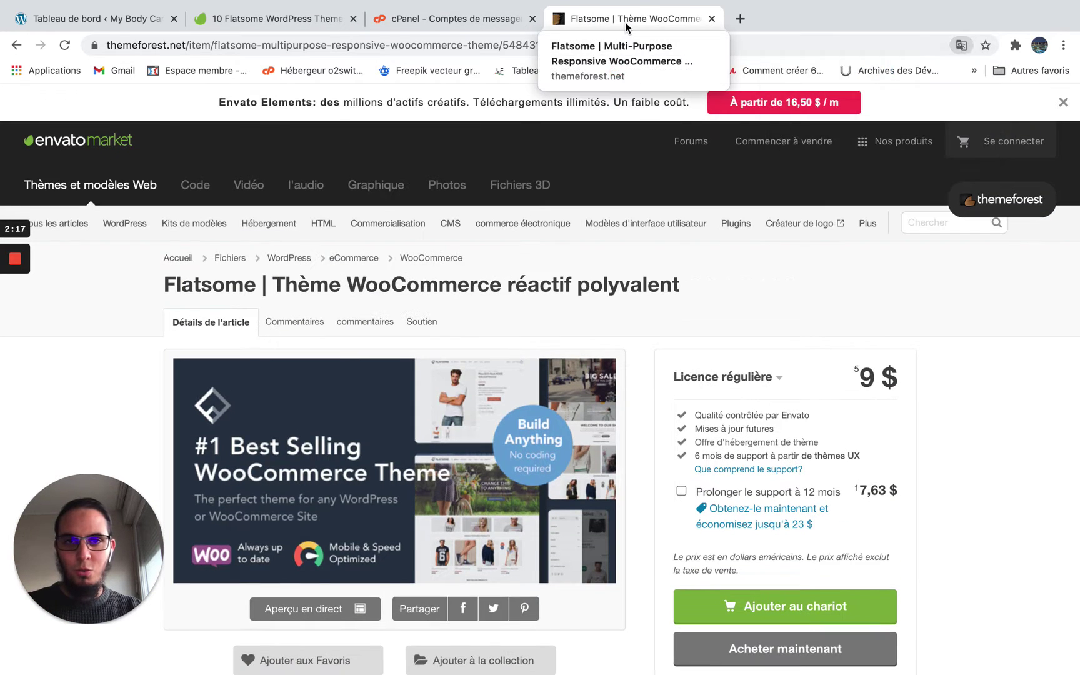
Place the ThemeForest Flatsome page directly after the Envato Elements page, view Envato Elements, and return to Flatsome.
{"action": "left_click_drag", "start_coordinate": [600, 24], "coordinate": [454, 26]}
{"action": "left_click", "coordinate": [275, 18]}
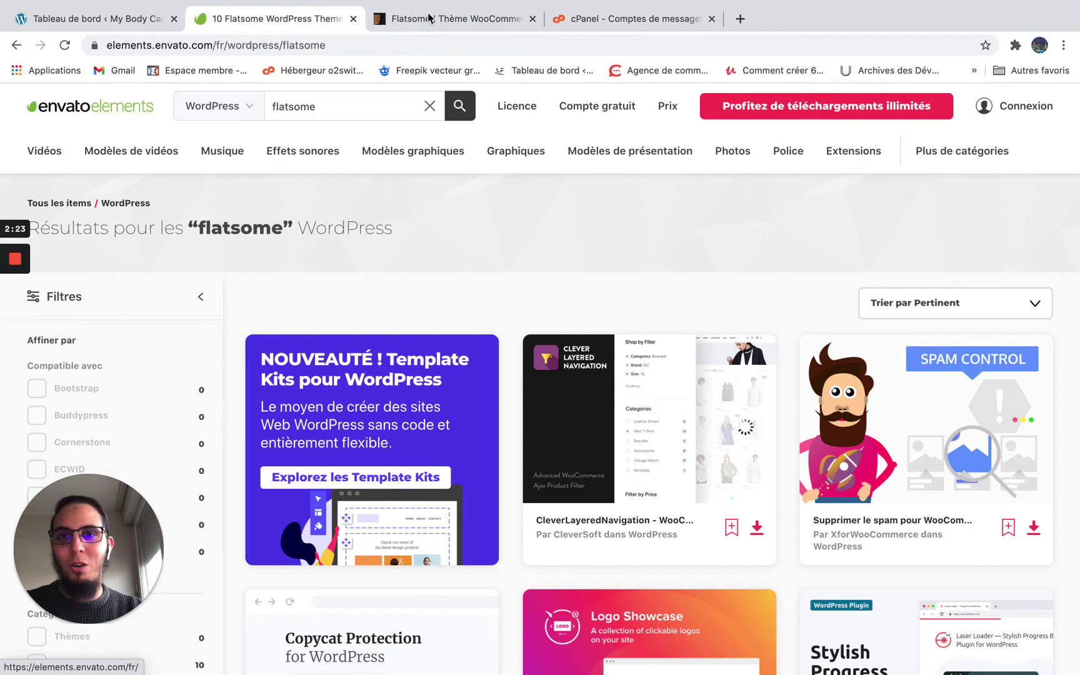
{"action": "left_click", "coordinate": [447, 17]}
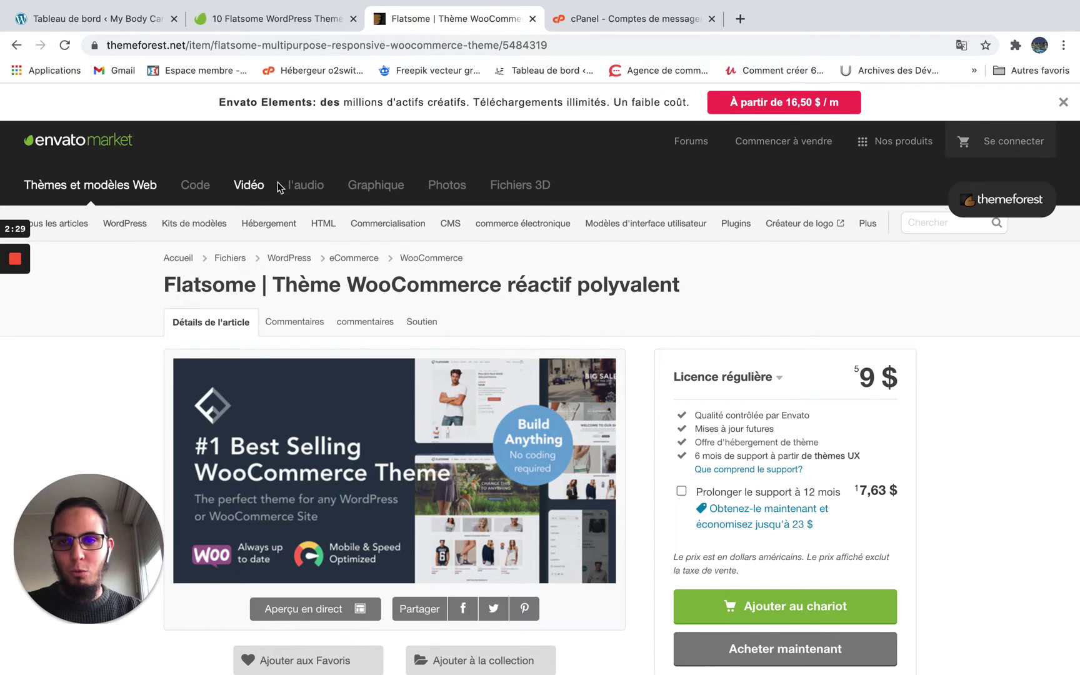
Open ThemeForest's WordPress themes category and look over its subcategories.
{"action": "mouse_move", "coordinate": [179, 227]}
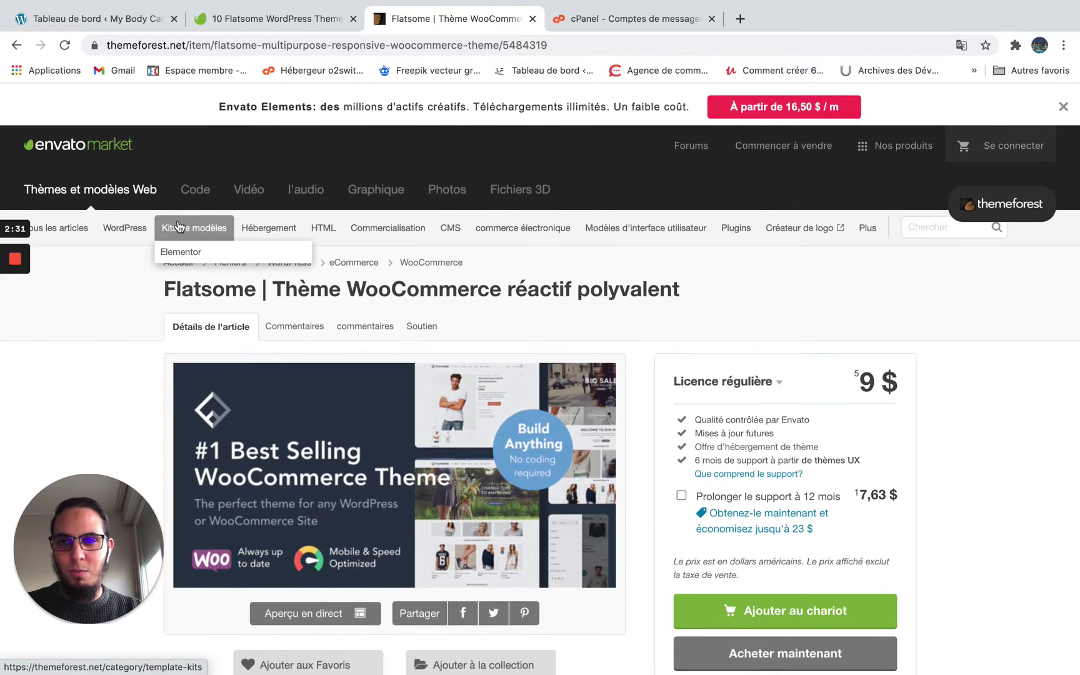
{"action": "mouse_move", "coordinate": [446, 229]}
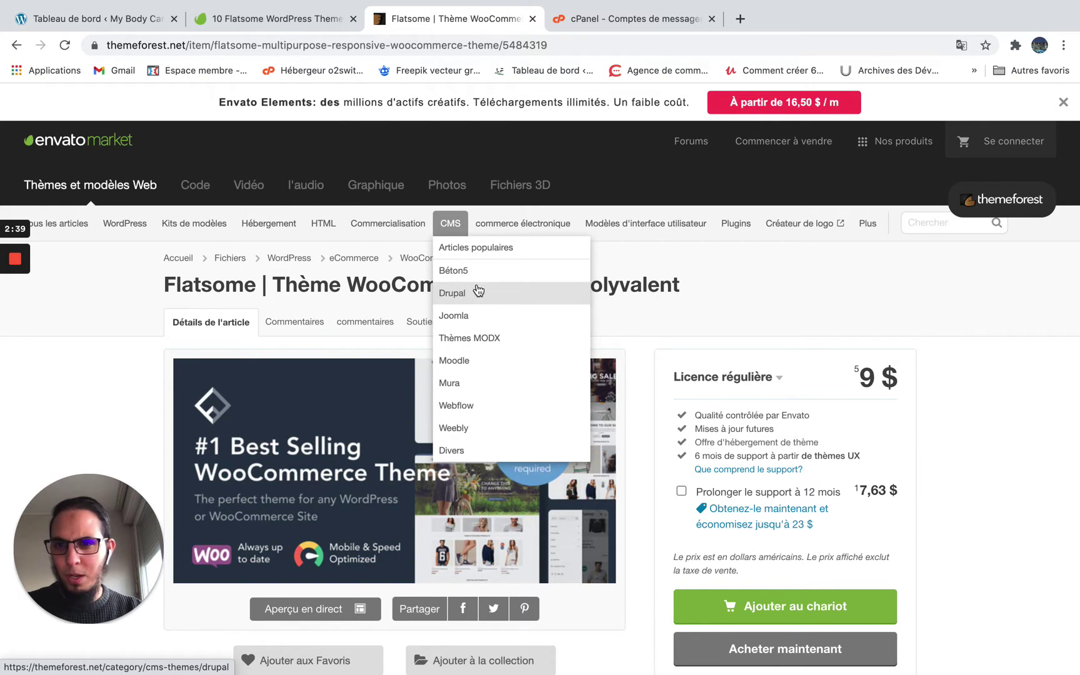
{"action": "mouse_move", "coordinate": [125, 230]}
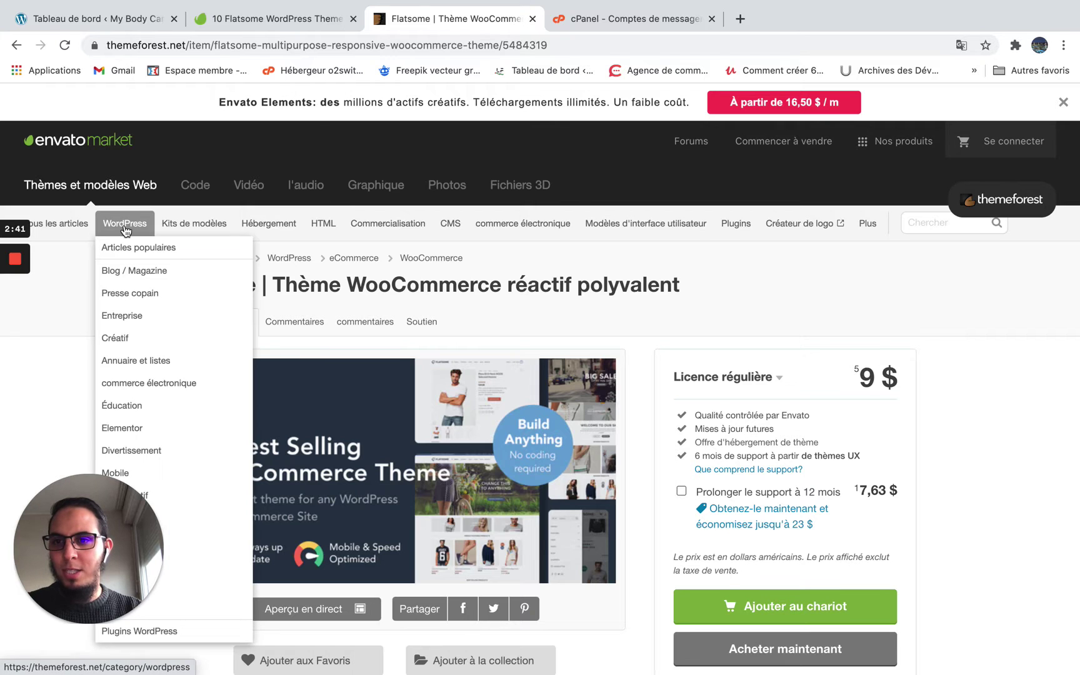
{"action": "left_click", "coordinate": [127, 225]}
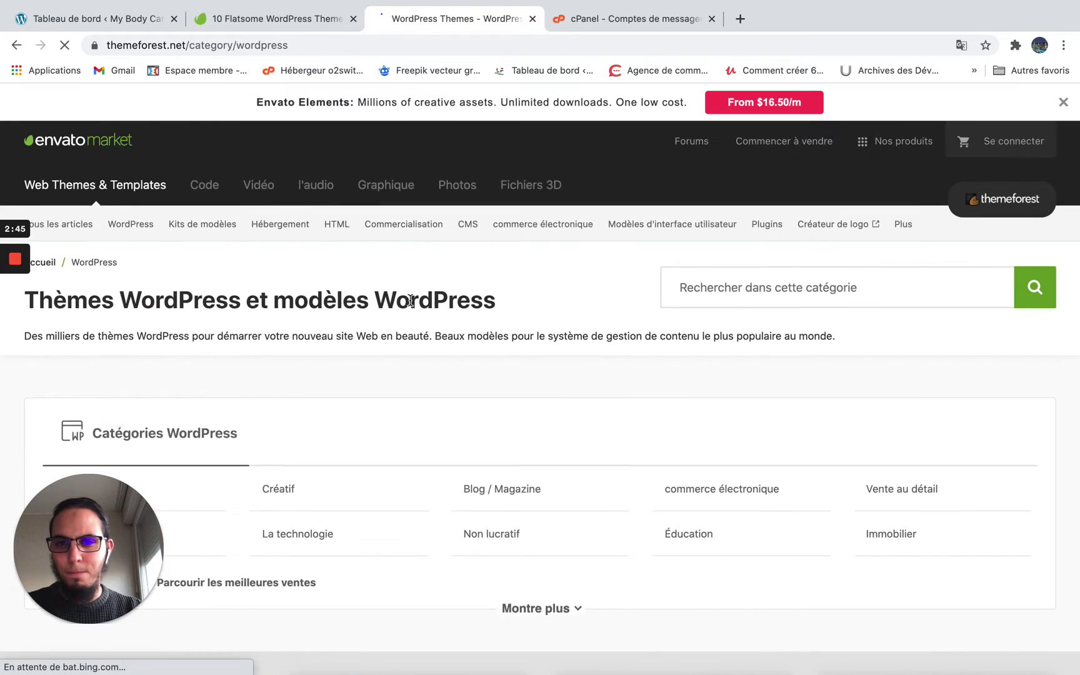
{"action": "scroll", "coordinate": [494, 415], "scroll_direction": "down", "scroll_amount": 3}
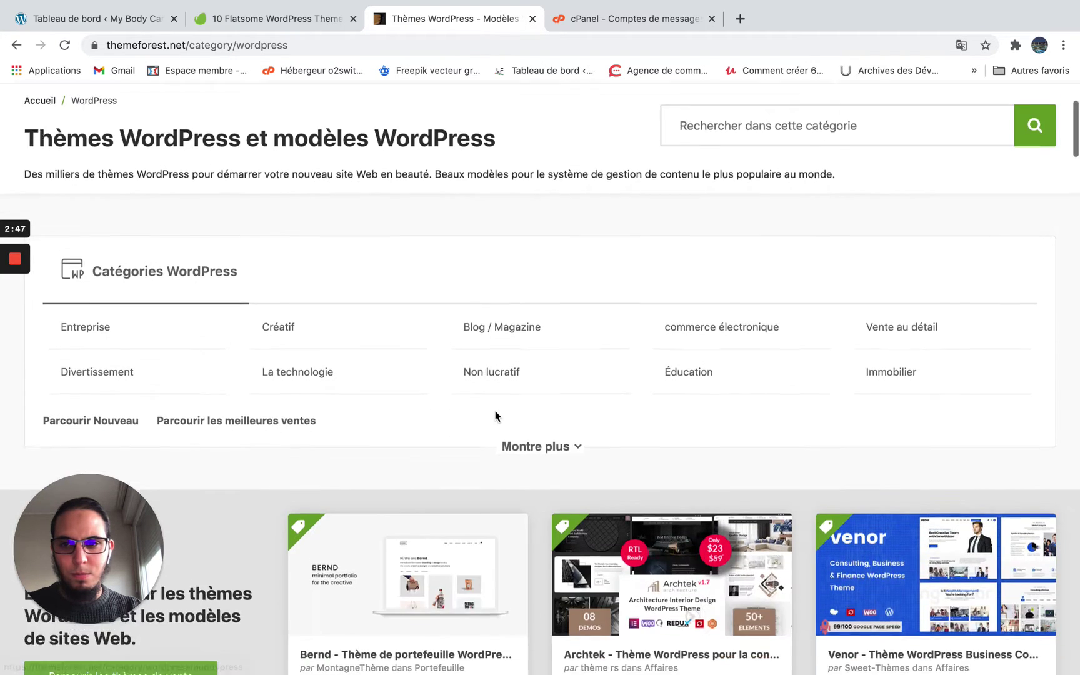
Look through ThemeForest's WordPress theme listings, from the sale themes and weekly best sellers down to the online store themes.
{"action": "scroll", "coordinate": [494, 415], "scroll_direction": "down", "scroll_amount": 4}
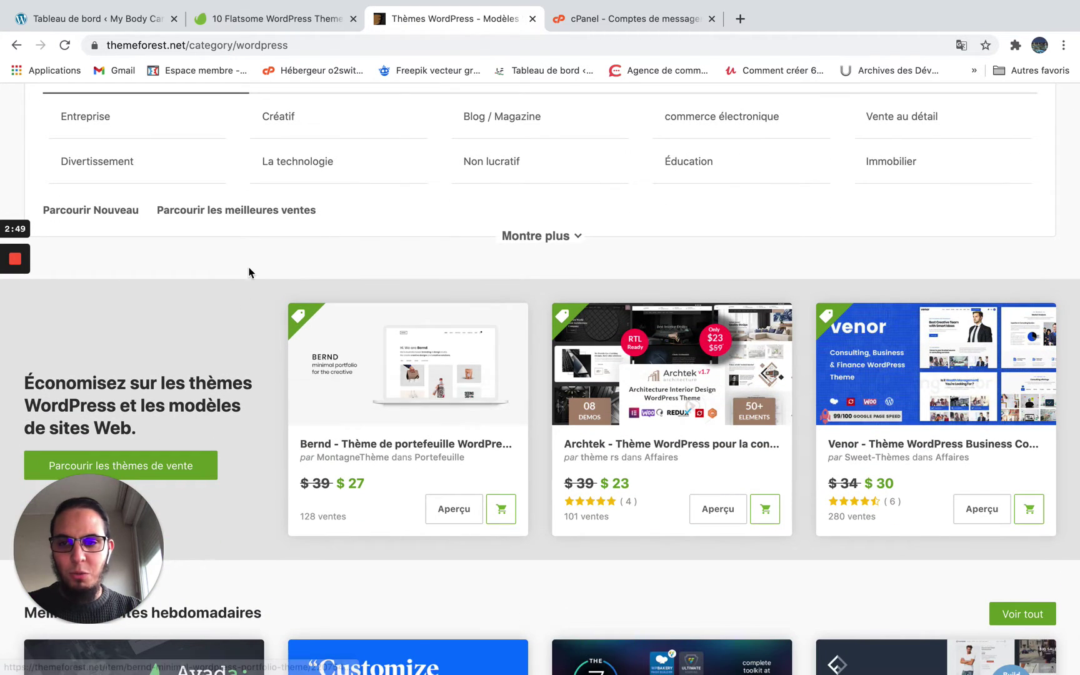
{"action": "scroll", "coordinate": [248, 273], "scroll_direction": "down", "scroll_amount": 3}
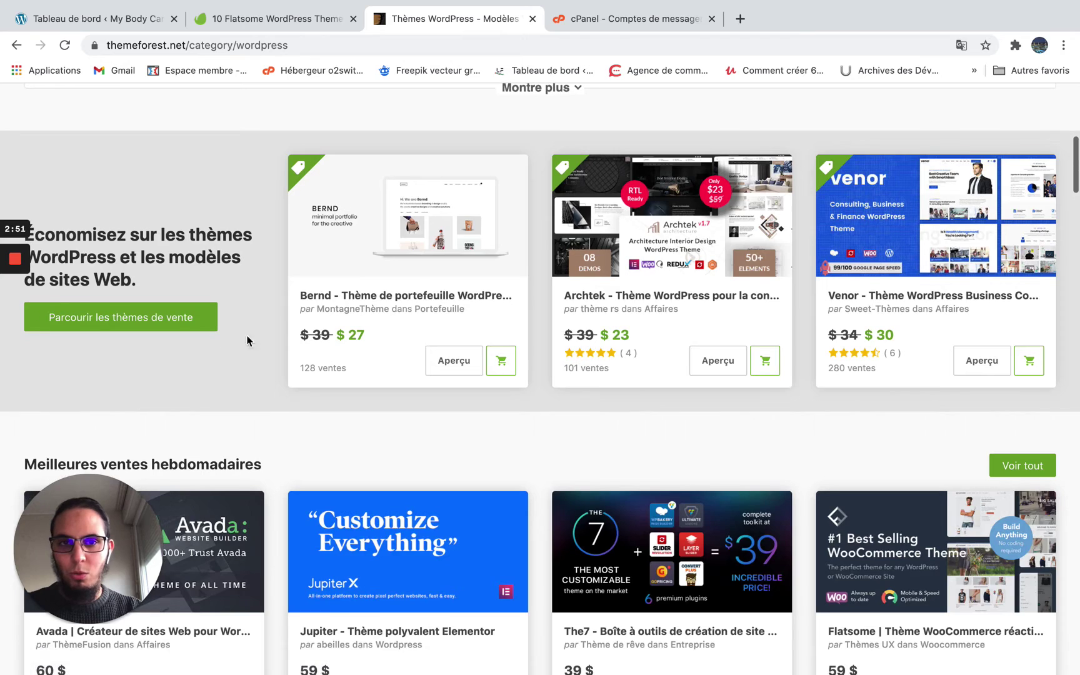
{"action": "scroll", "coordinate": [553, 544], "scroll_direction": "down", "scroll_amount": 4}
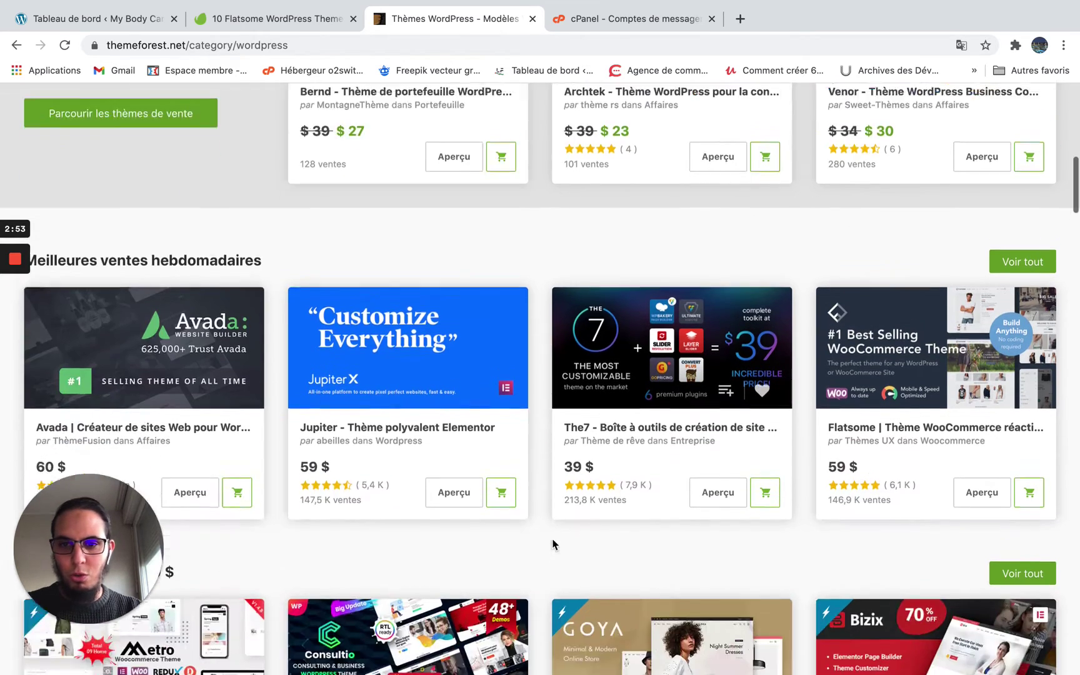
{"action": "scroll", "coordinate": [552, 544], "scroll_direction": "down", "scroll_amount": 8}
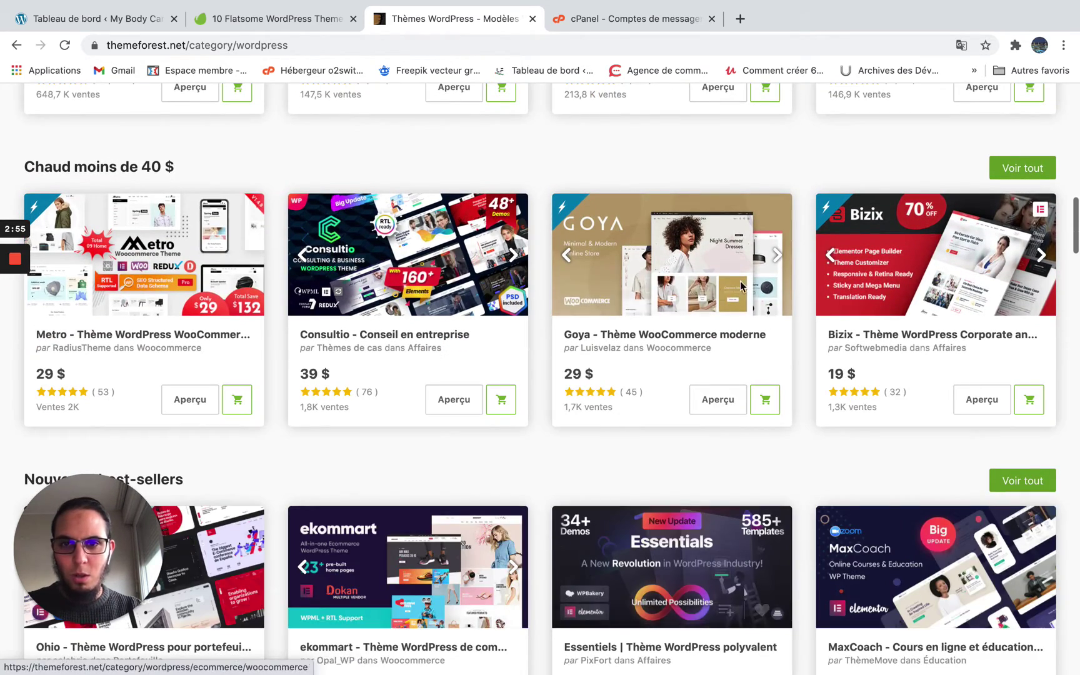
{"action": "scroll", "coordinate": [343, 353], "scroll_direction": "down", "scroll_amount": 8}
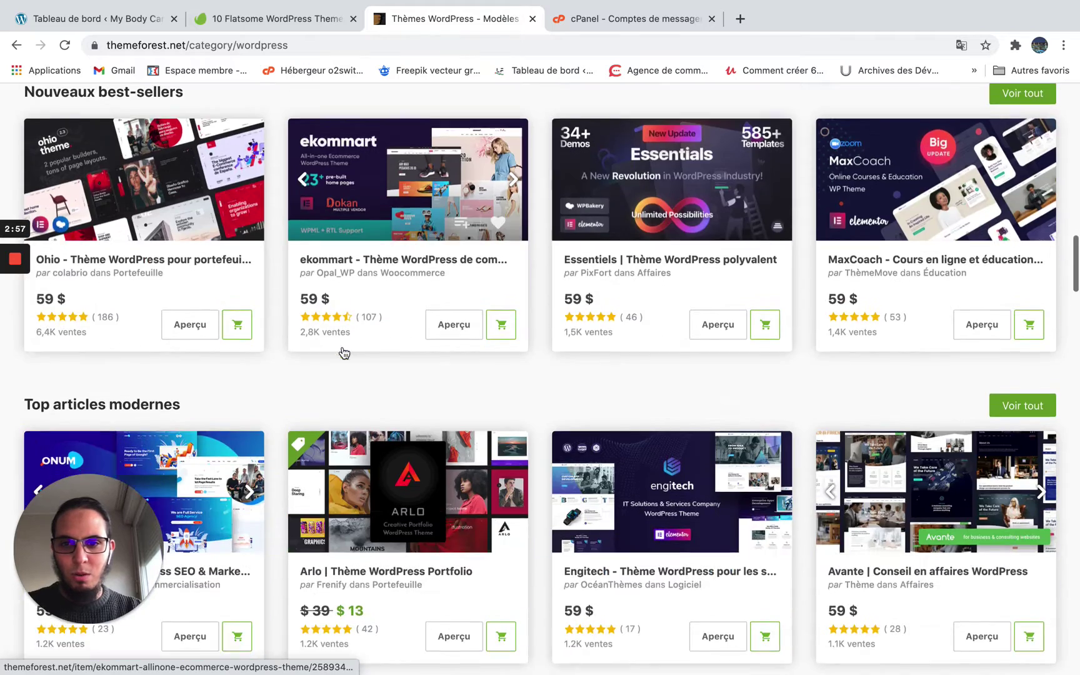
{"action": "scroll", "coordinate": [343, 353], "scroll_direction": "down", "scroll_amount": 4}
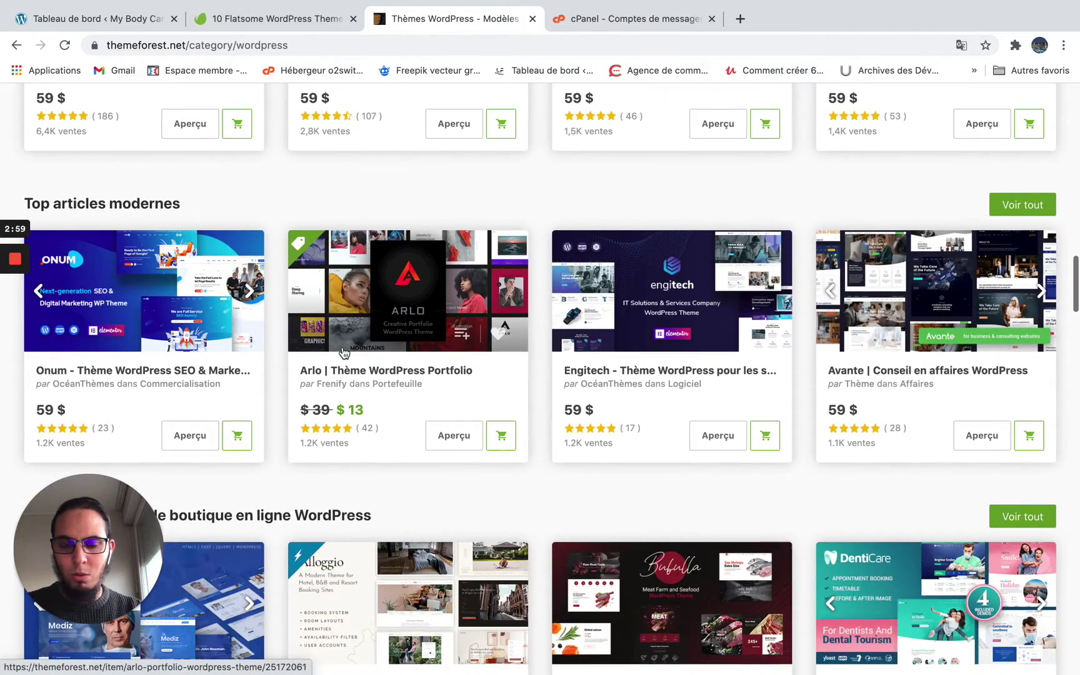
{"action": "scroll", "coordinate": [343, 350], "scroll_direction": "down", "scroll_amount": 1}
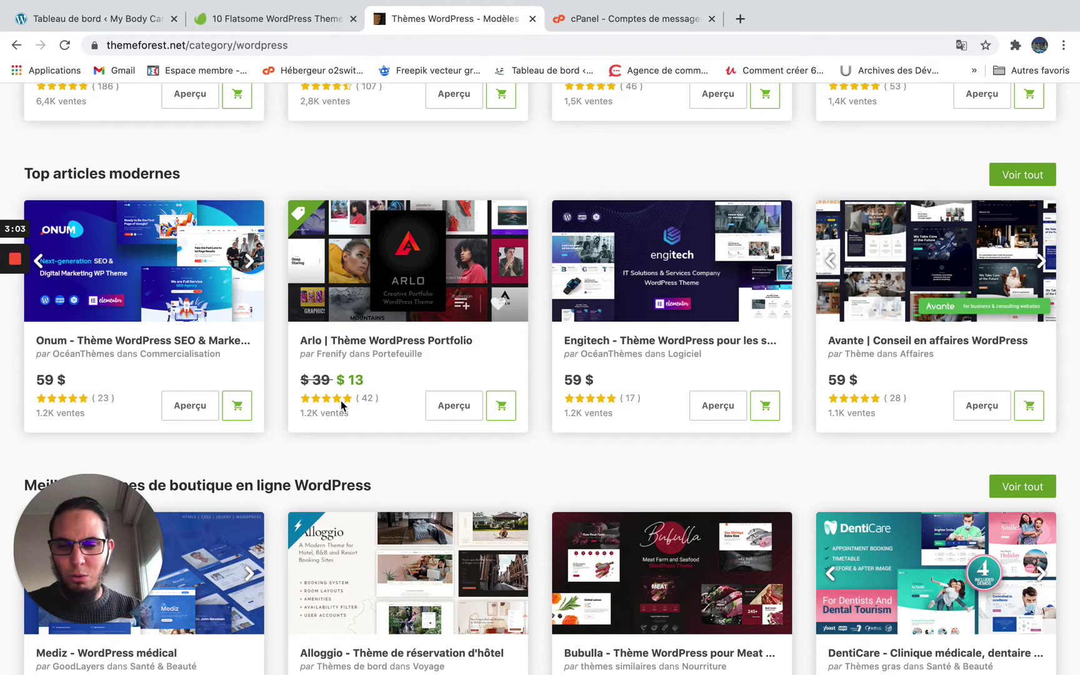
{"action": "scroll", "coordinate": [318, 458], "scroll_direction": "down", "scroll_amount": 1}
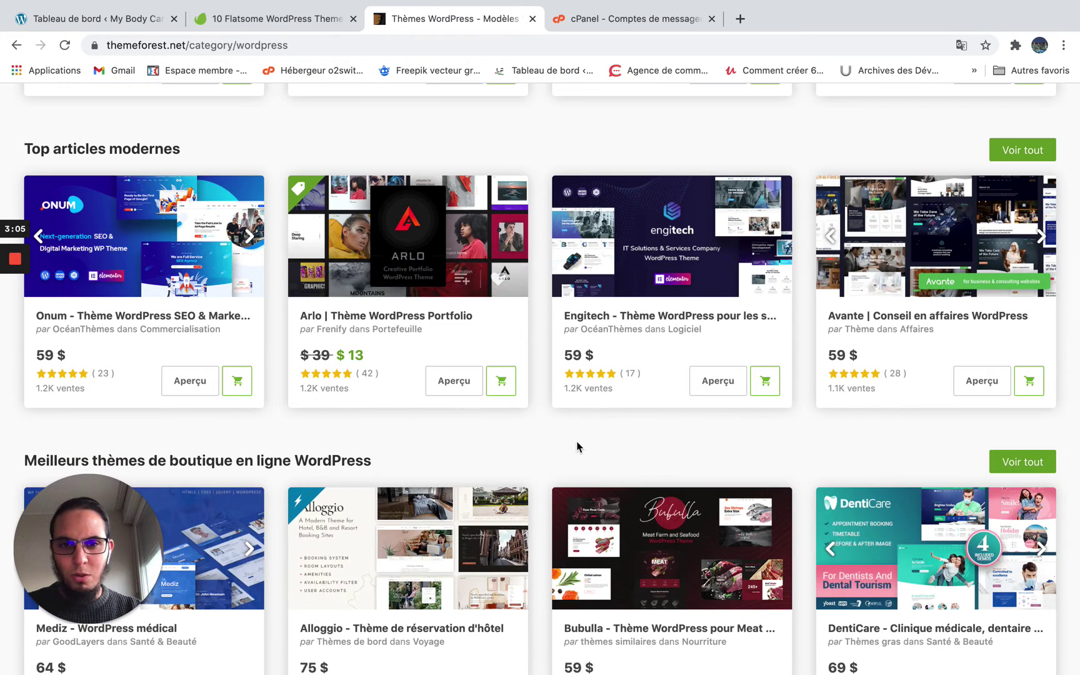
{"action": "scroll", "coordinate": [488, 413], "scroll_direction": "down", "scroll_amount": 5}
{"action": "scroll", "coordinate": [334, 474], "scroll_direction": "down", "scroll_amount": 3}
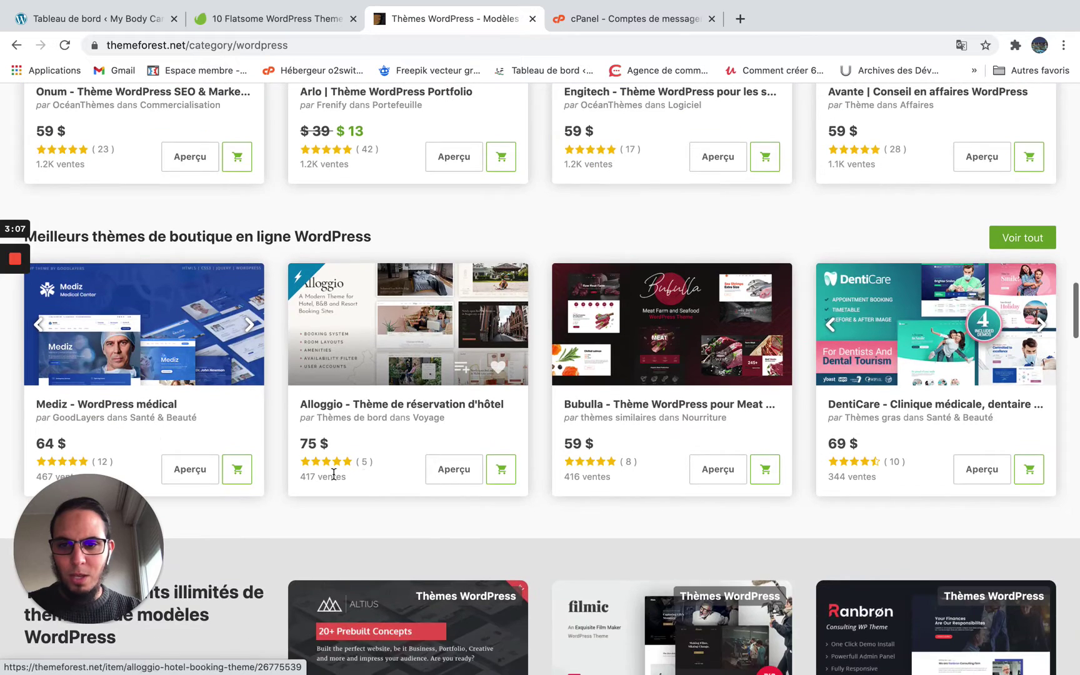
Search ThemeForest's WordPress category for "flatsome" and open the Flatsome WooCommerce theme's page.
{"action": "scroll", "coordinate": [661, 316], "scroll_direction": "up", "scroll_amount": 7}
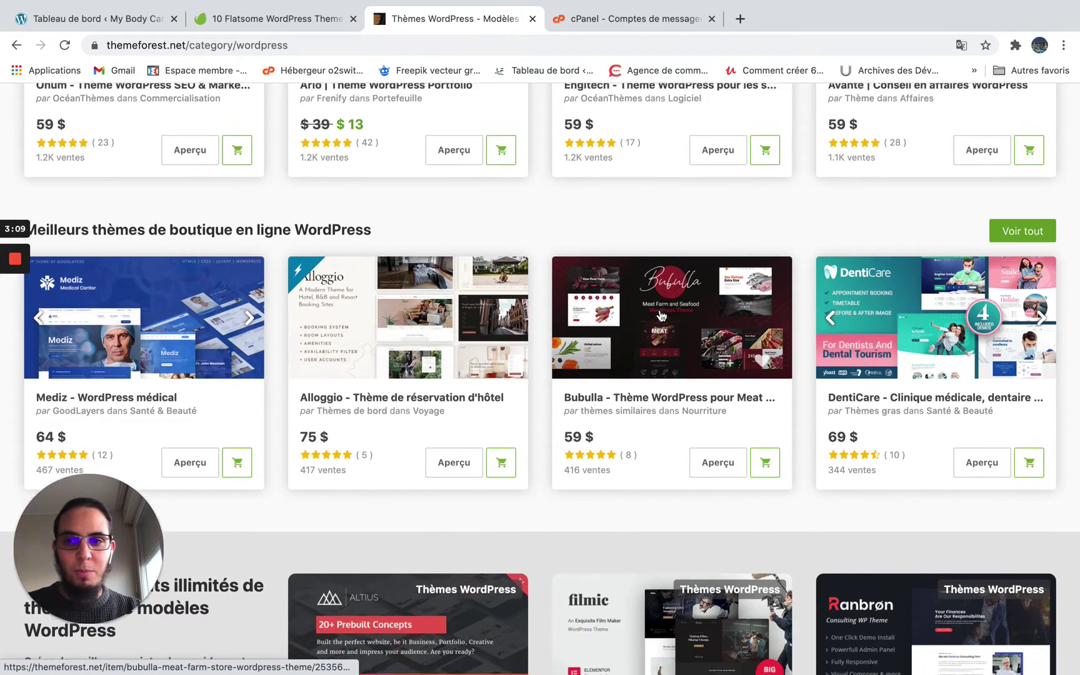
{"action": "scroll", "coordinate": [660, 316], "scroll_direction": "up", "scroll_amount": 15}
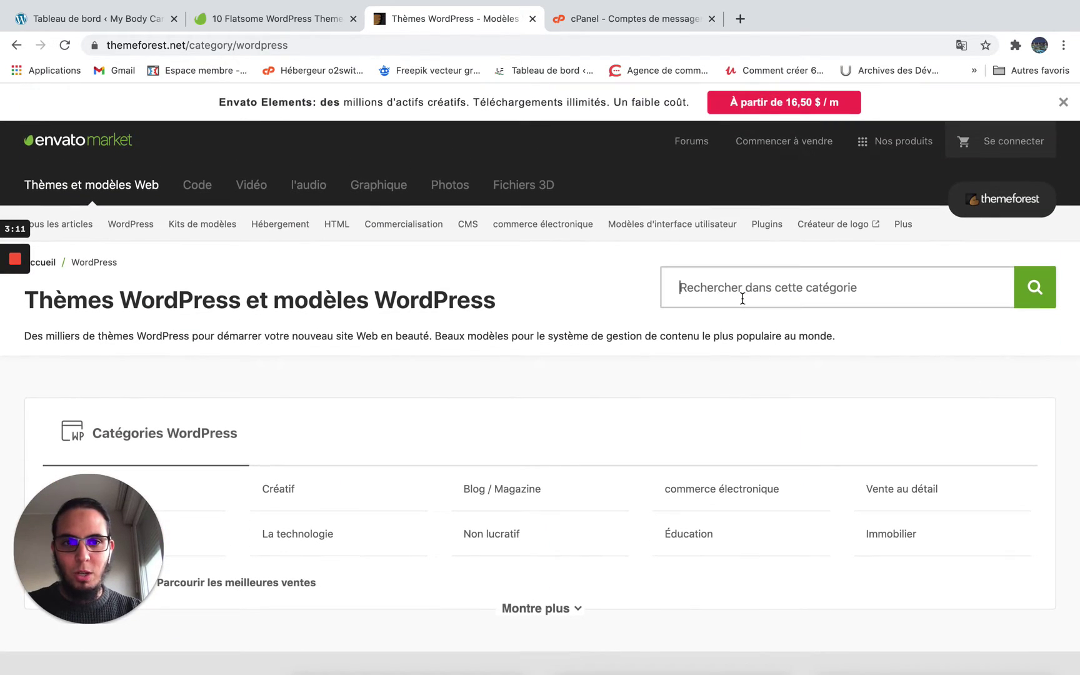
{"action": "type", "text": "flat"}
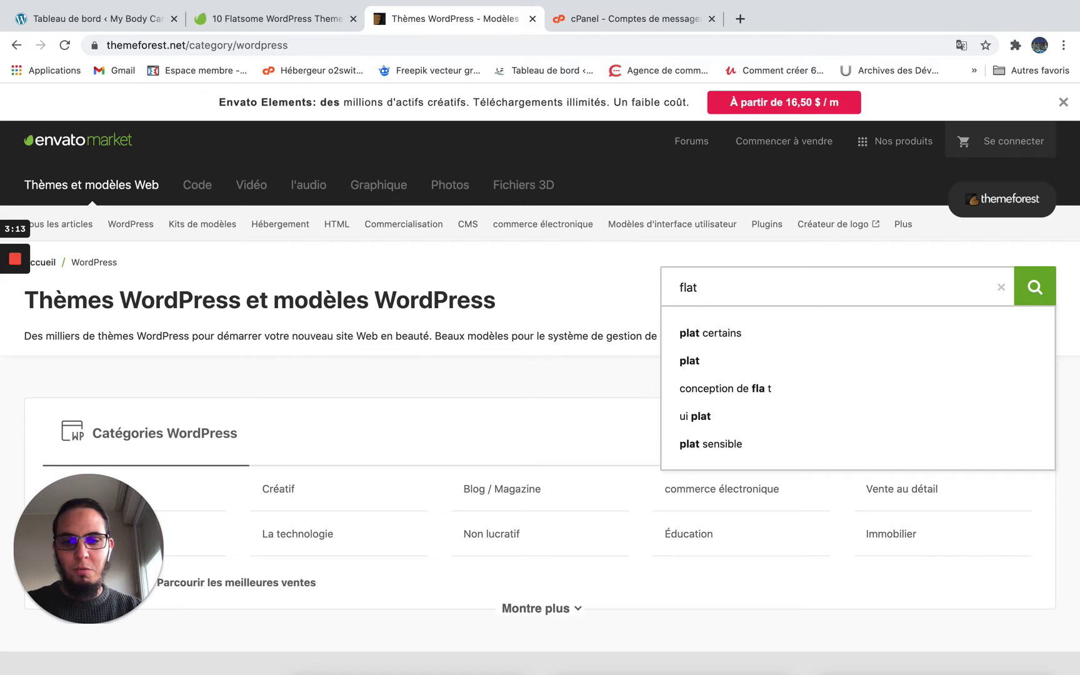
{"action": "type", "text": "some"}
{"action": "key", "text": "Return"}
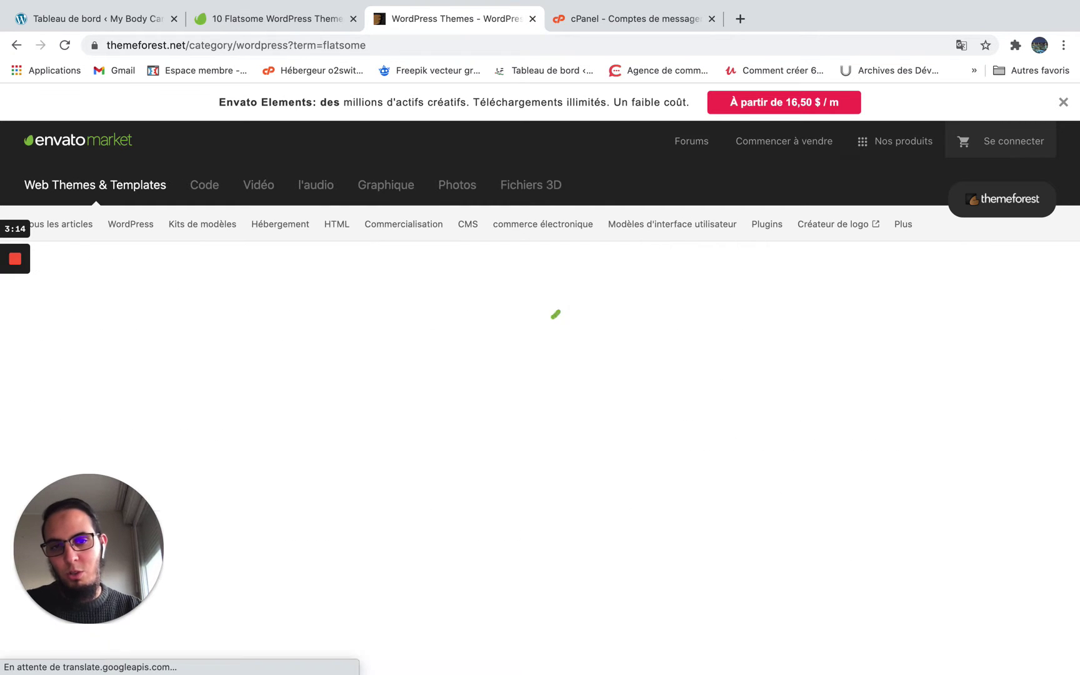
{"action": "scroll", "coordinate": [616, 359], "scroll_direction": "down", "scroll_amount": 3}
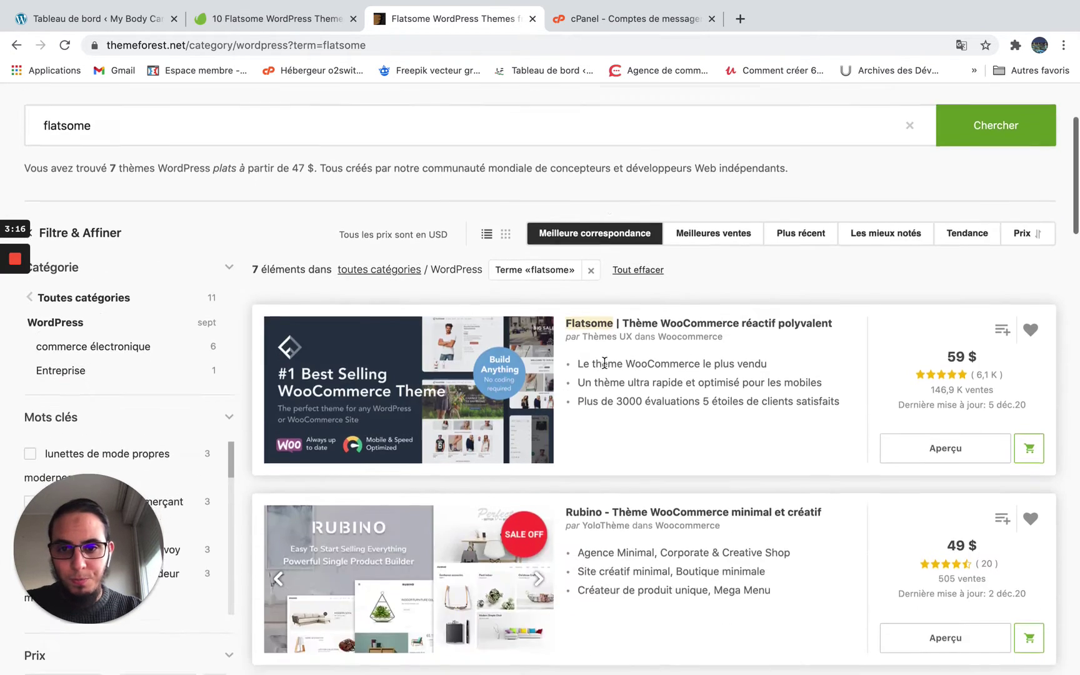
{"action": "left_click", "coordinate": [393, 326]}
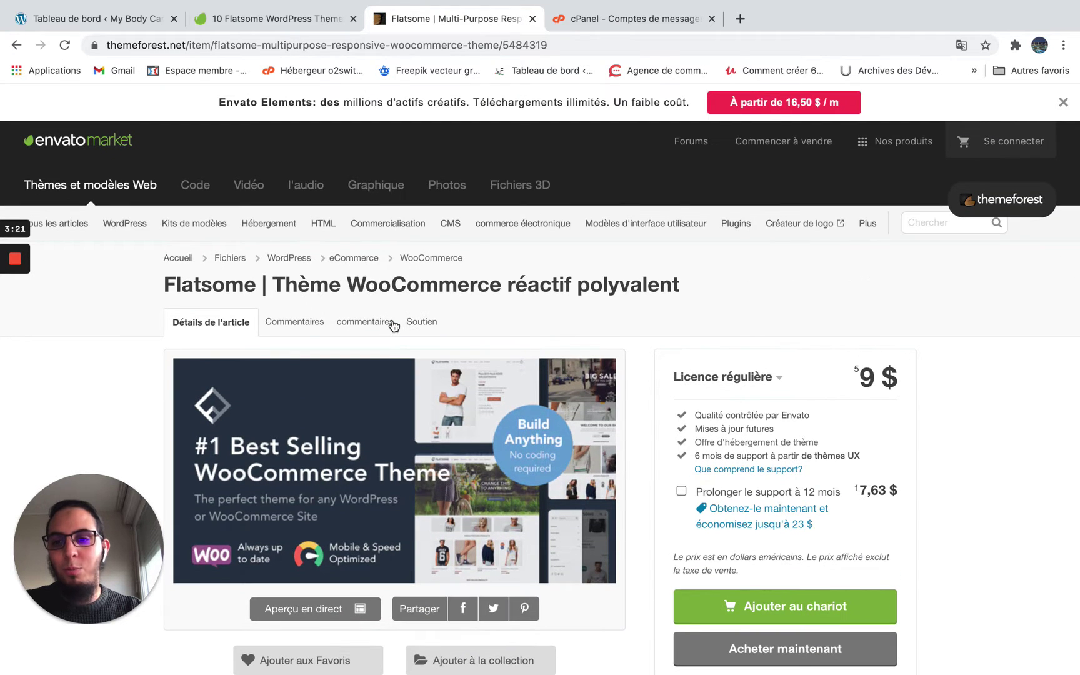
Examine the Flatsome theme's feature description, compatibility details, and its regular and extended licence options.
{"action": "scroll", "coordinate": [393, 326], "scroll_direction": "down", "scroll_amount": 6}
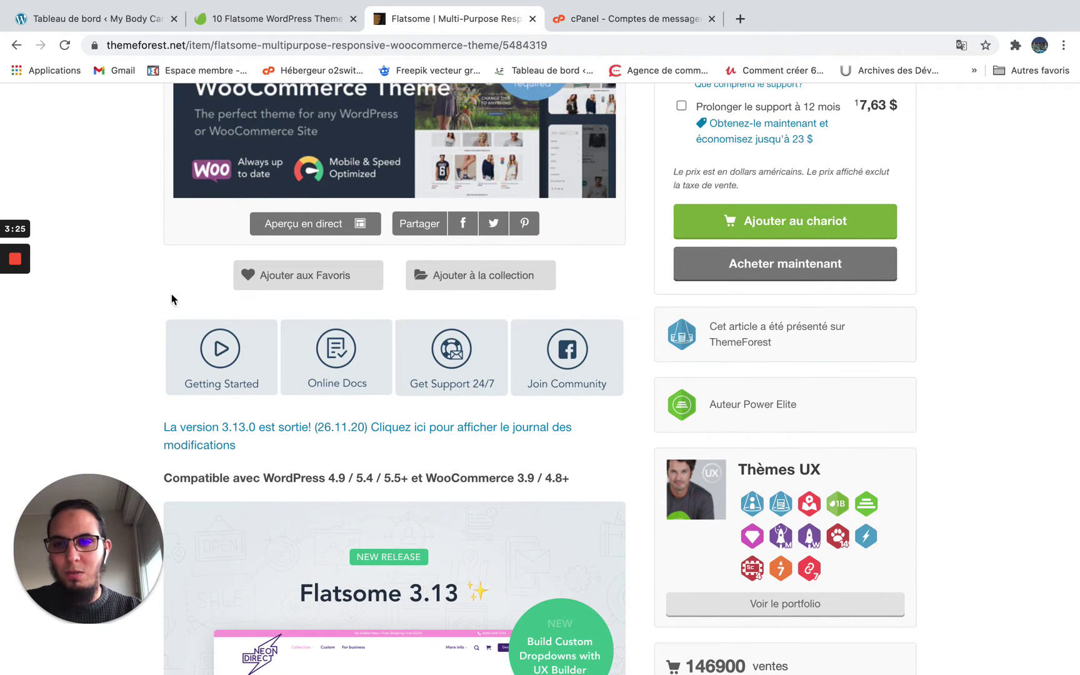
{"action": "scroll", "coordinate": [153, 301], "scroll_direction": "down", "scroll_amount": 7}
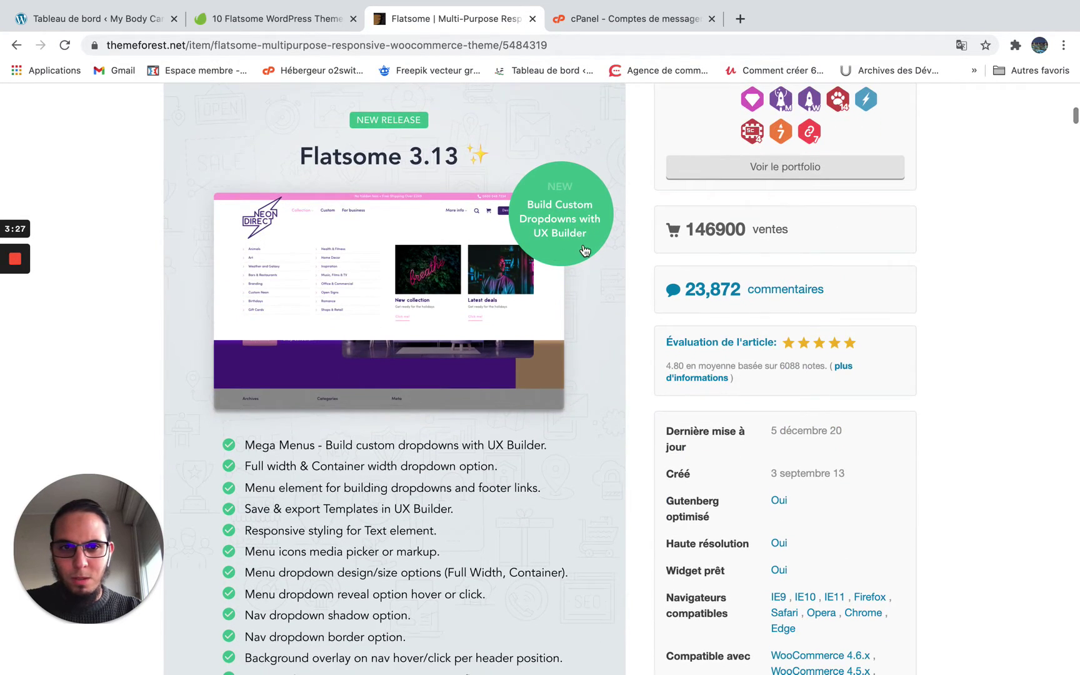
{"action": "scroll", "coordinate": [583, 245], "scroll_direction": "up", "scroll_amount": 10}
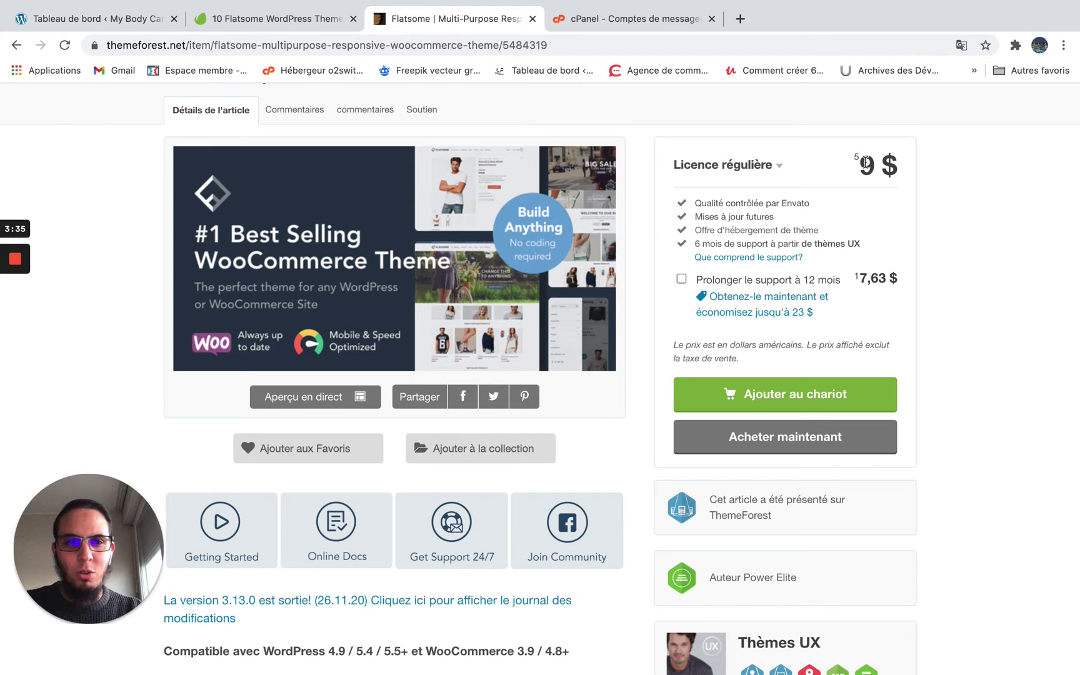
{"action": "left_click", "coordinate": [777, 168]}
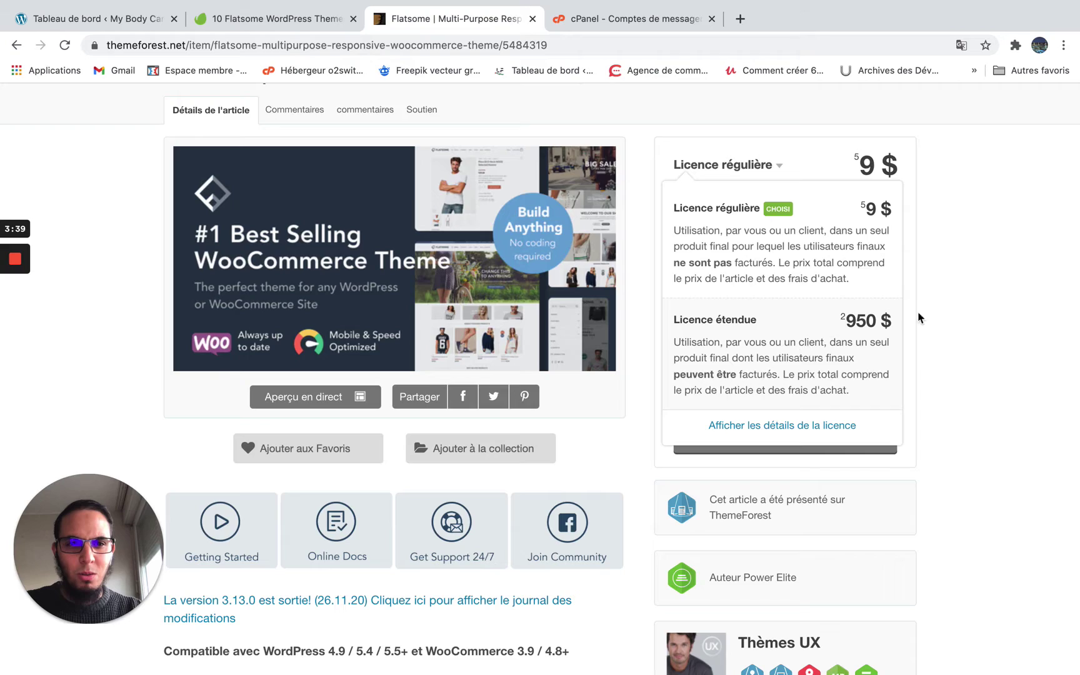
{"action": "left_click", "coordinate": [981, 306]}
{"action": "scroll", "coordinate": [812, 412], "scroll_direction": "down", "scroll_amount": 12}
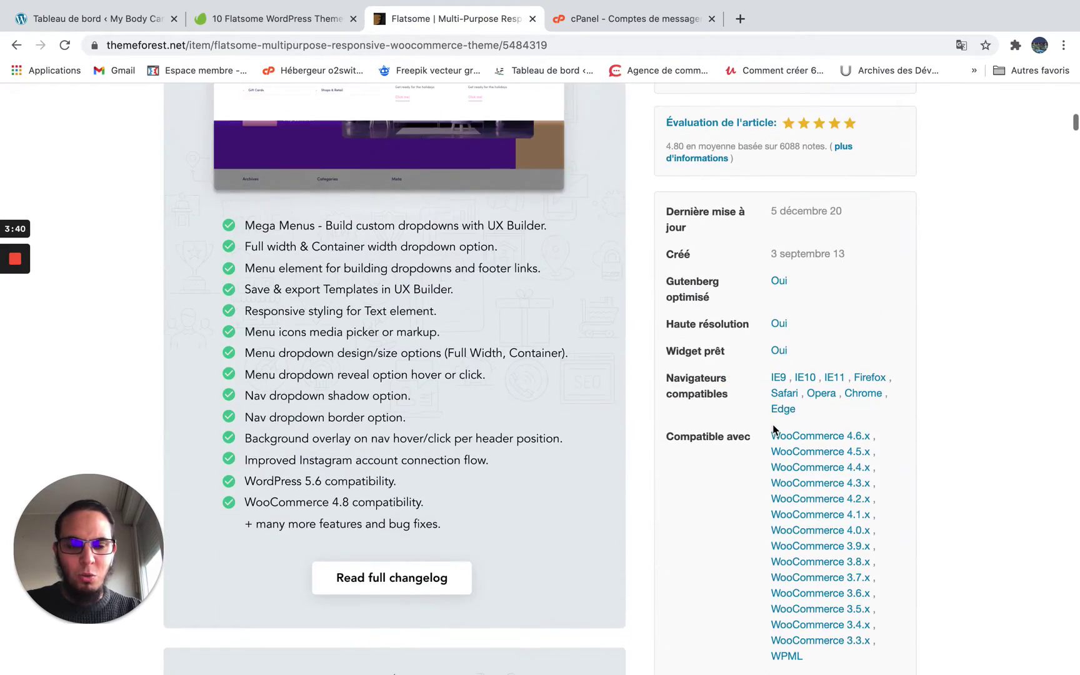
{"action": "scroll", "coordinate": [773, 429], "scroll_direction": "down", "scroll_amount": 15}
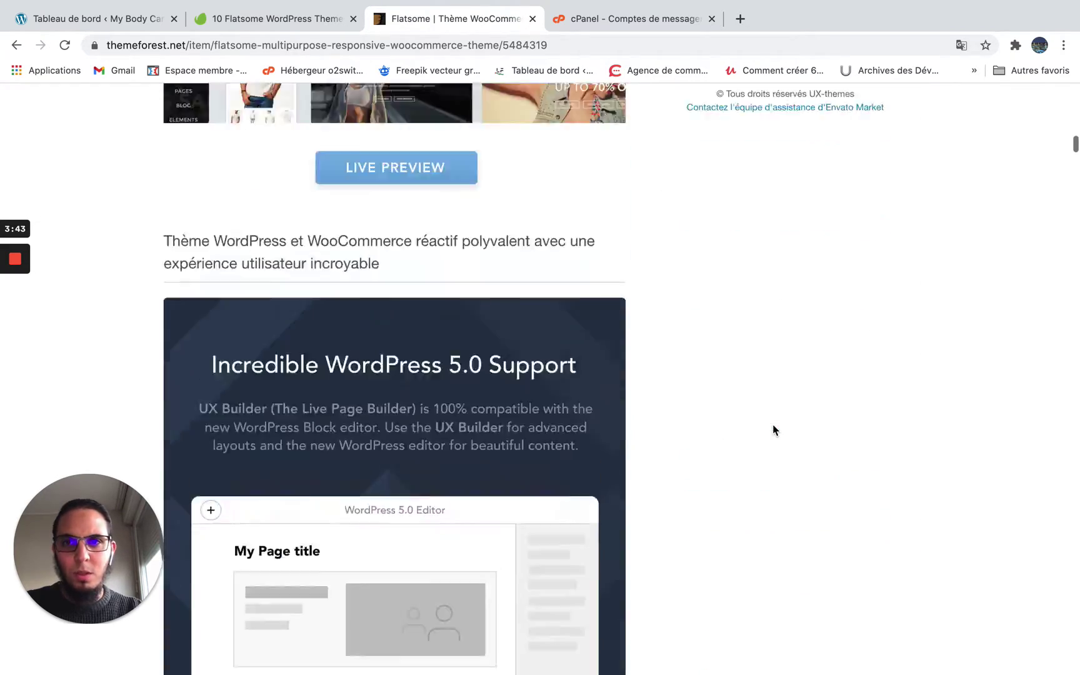
{"action": "scroll", "coordinate": [773, 428], "scroll_direction": "up", "scroll_amount": 15}
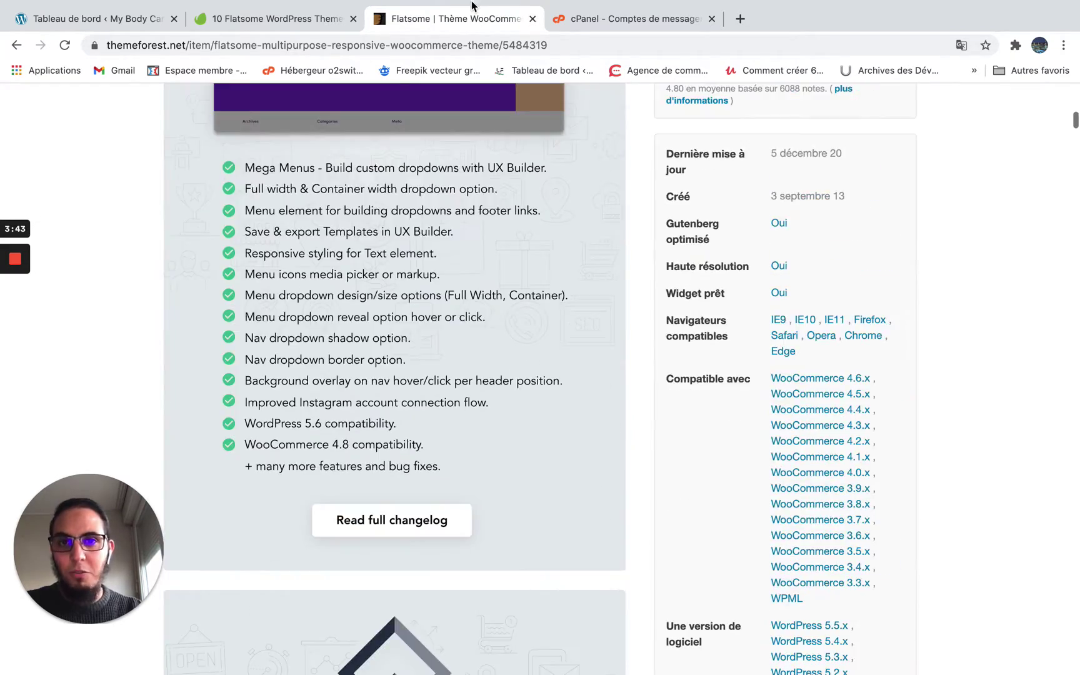
Close the ThemeForest, cPanel and Envato Elements pages and return to the WordPress dashboard.
{"action": "left_click", "coordinate": [532, 20]}
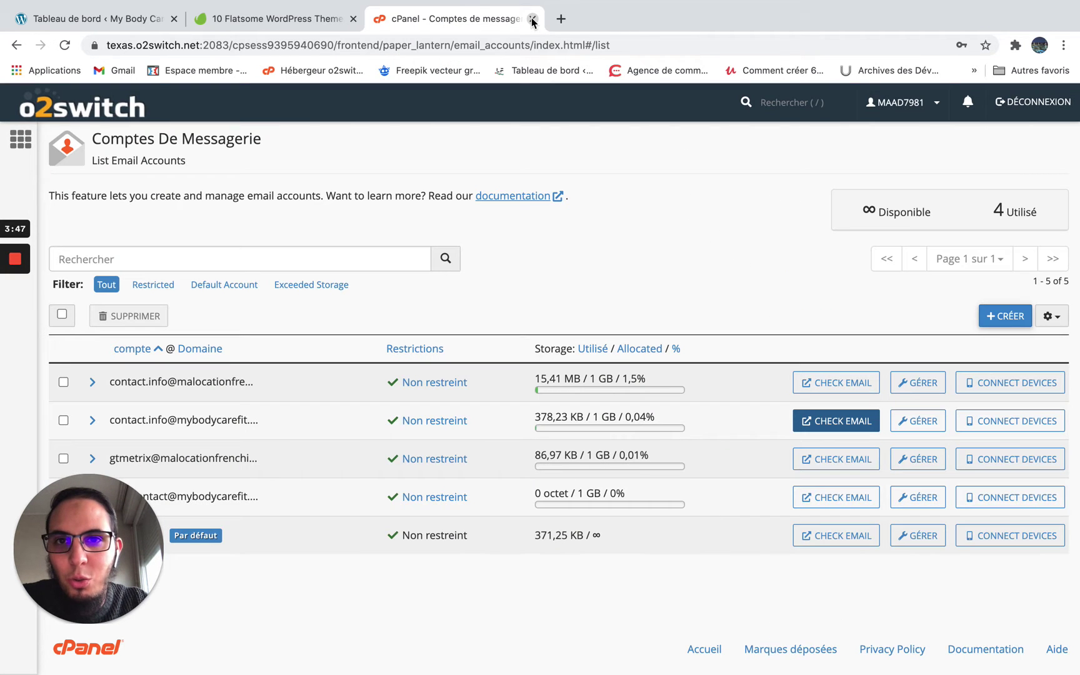
{"action": "left_click", "coordinate": [532, 20]}
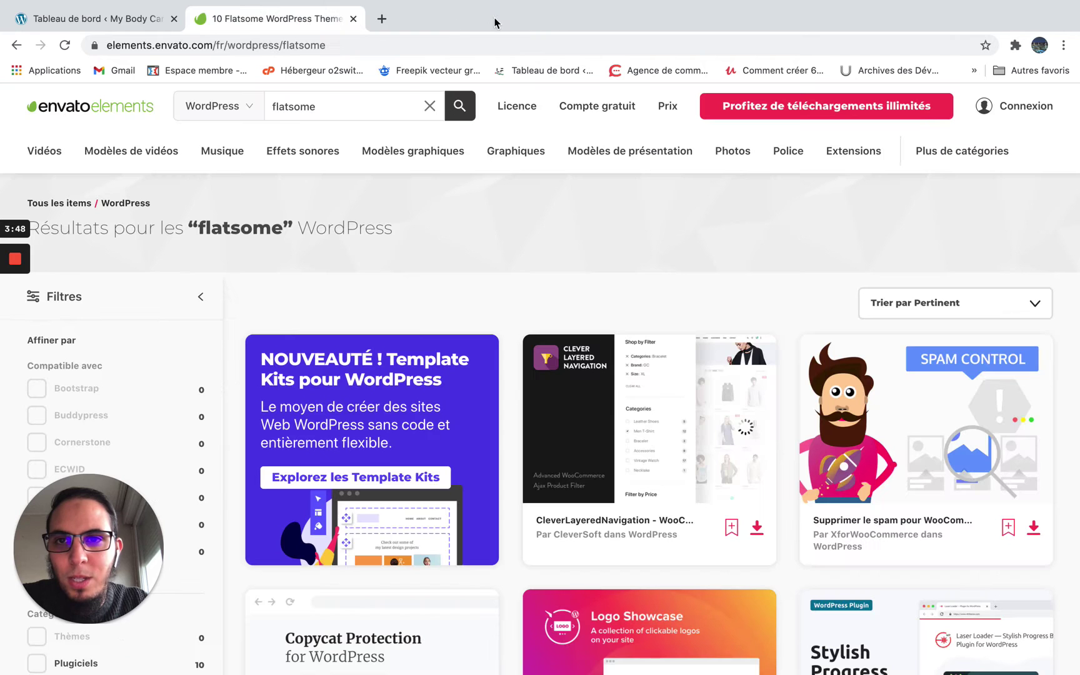
{"action": "left_click", "coordinate": [353, 18]}
{"action": "mouse_move", "coordinate": [27, 5]}
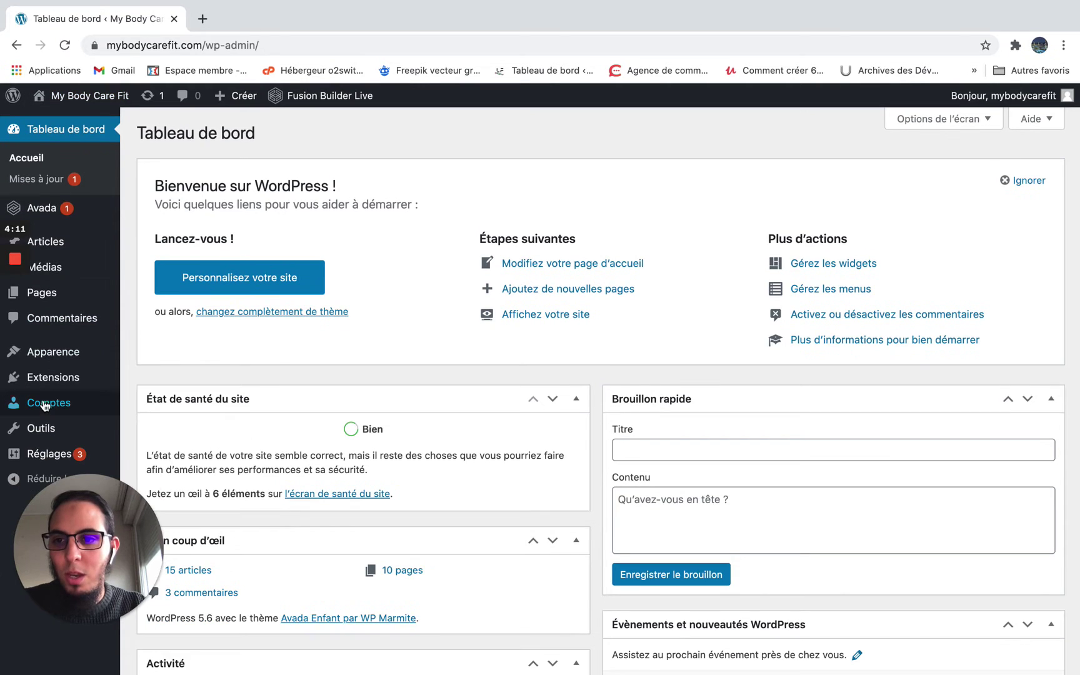
{"action": "left_click_drag", "start_coordinate": [70, 530], "coordinate": [1052, 557]}
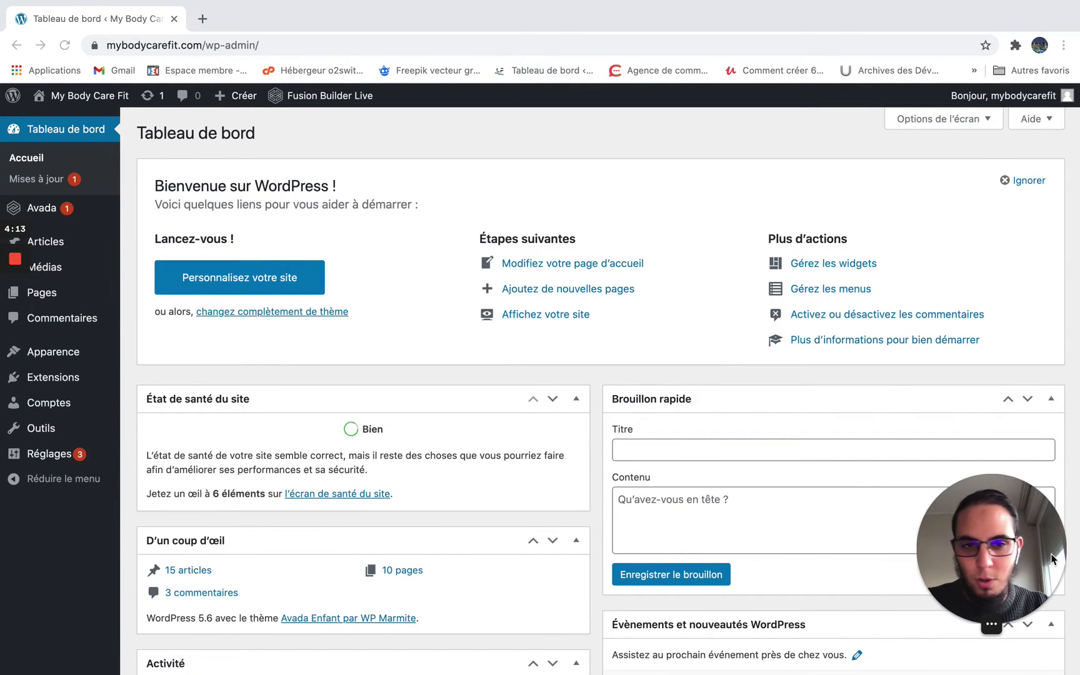
Open the WordPress form for adding a new theme by uploading a .zip file.
{"action": "left_click", "coordinate": [50, 353]}
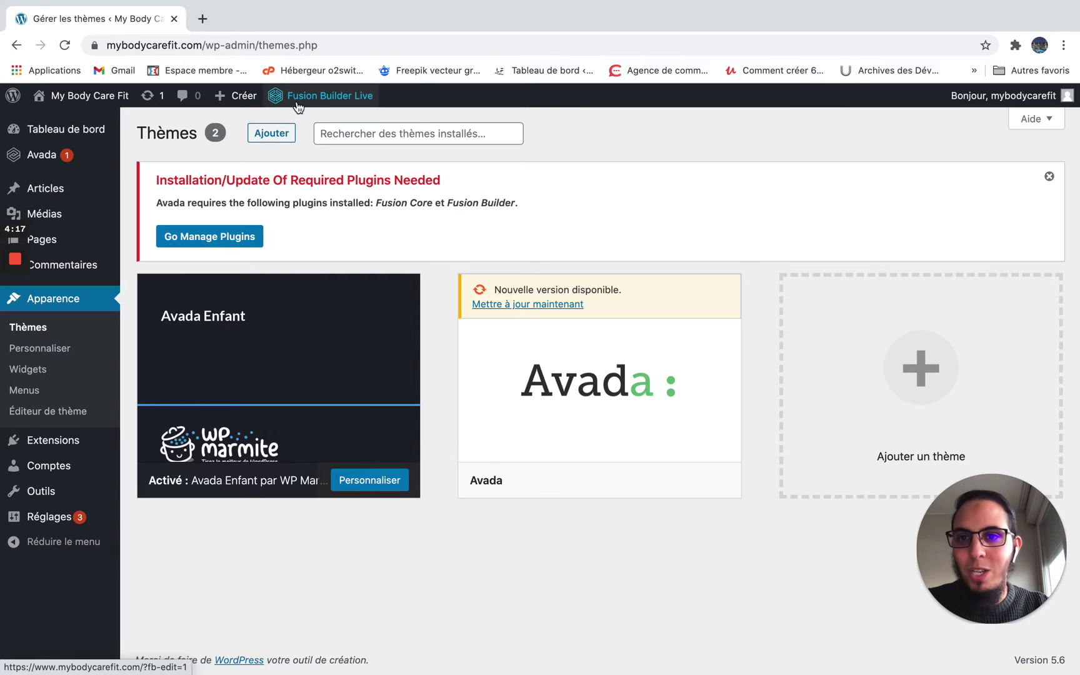
{"action": "left_click", "coordinate": [279, 133]}
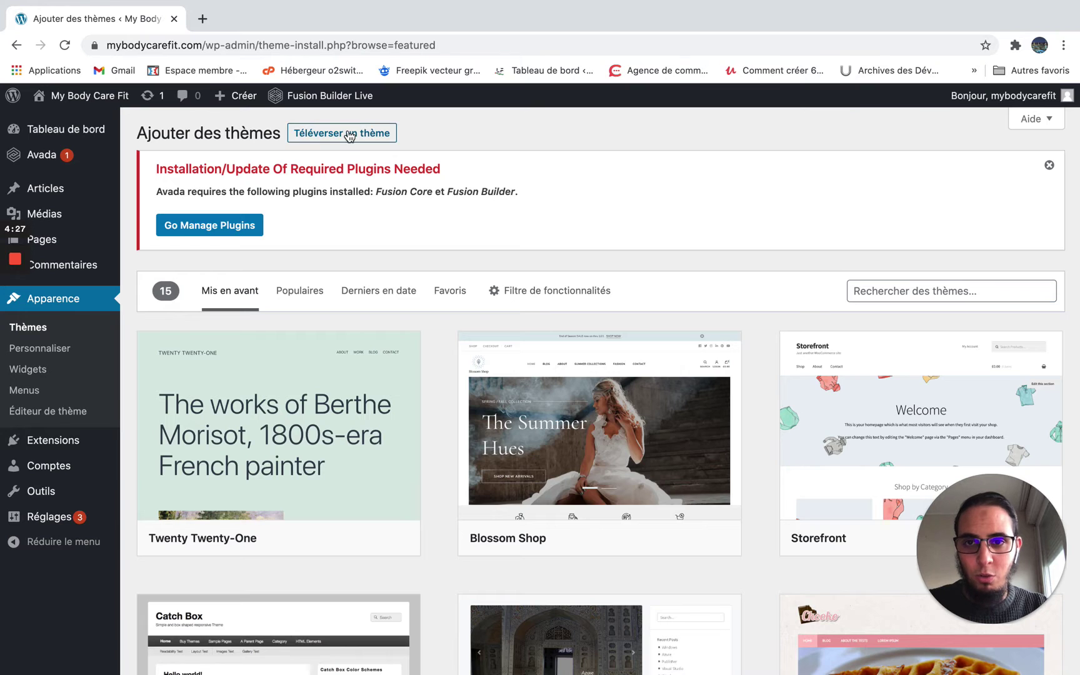
{"action": "left_click", "coordinate": [349, 137]}
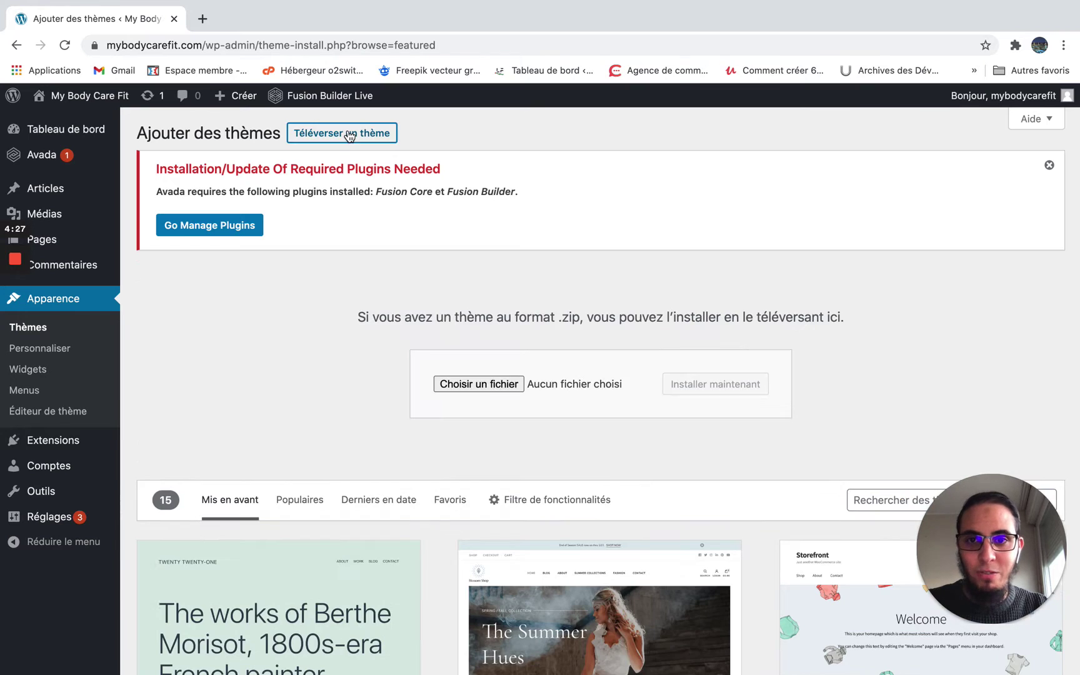
Upload flatsome.zip from the Bureau folder, install it, and replace the existing Flatsome theme with the uploaded version.
{"action": "left_click", "coordinate": [475, 386]}
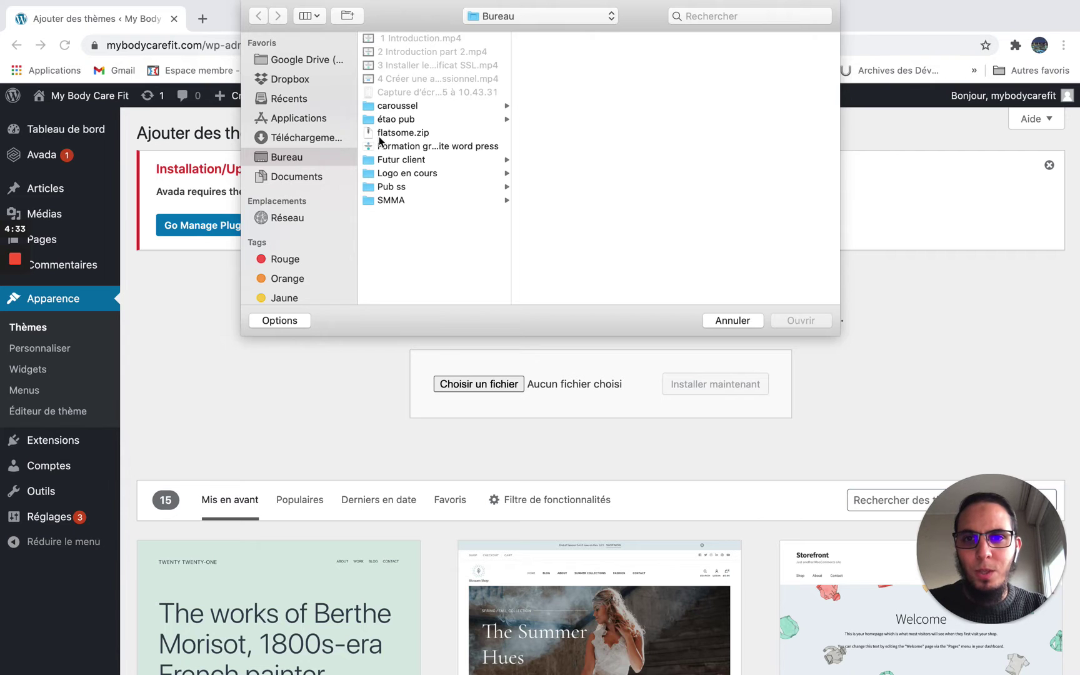
{"action": "left_click", "coordinate": [408, 135]}
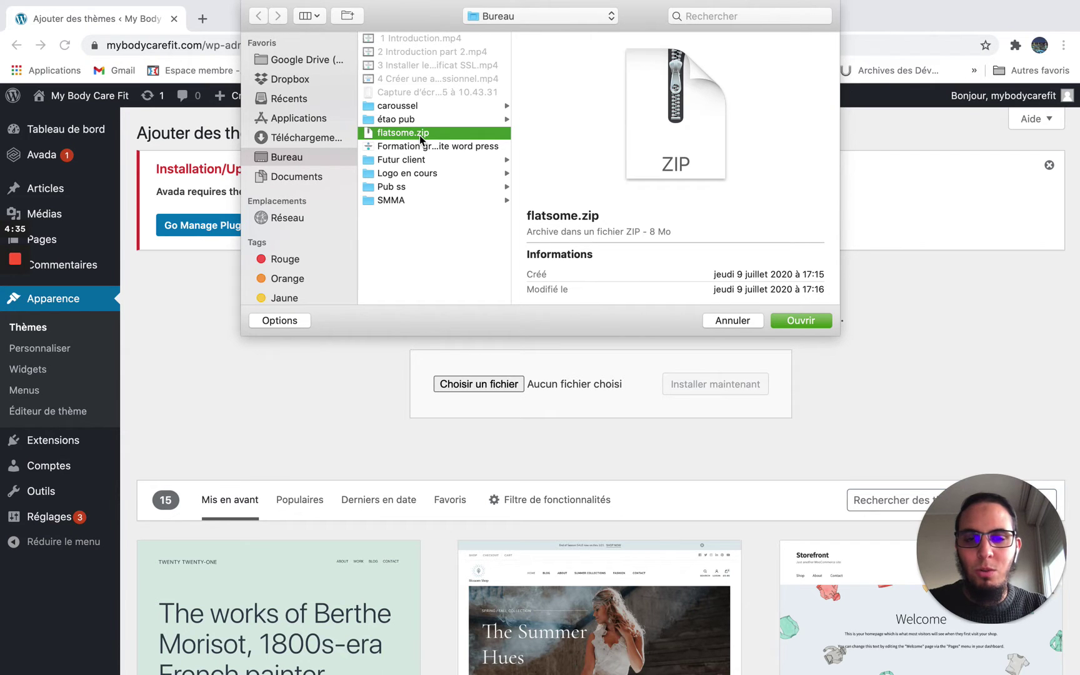
{"action": "left_click", "coordinate": [808, 324]}
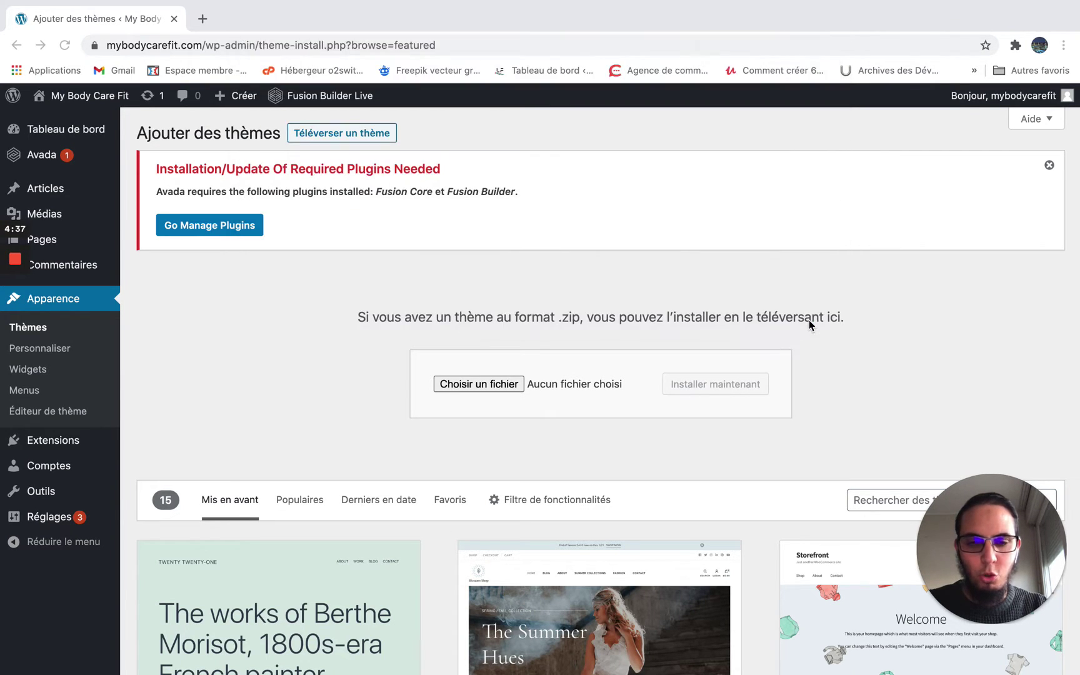
{"action": "left_click", "coordinate": [711, 386]}
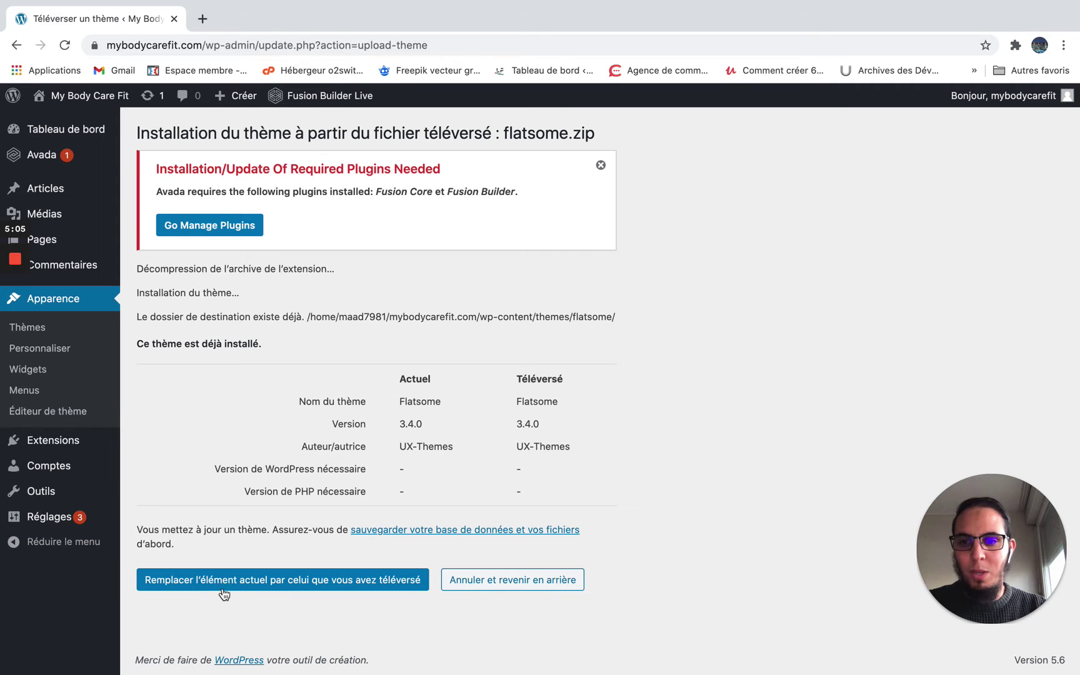
{"action": "left_click", "coordinate": [323, 588]}
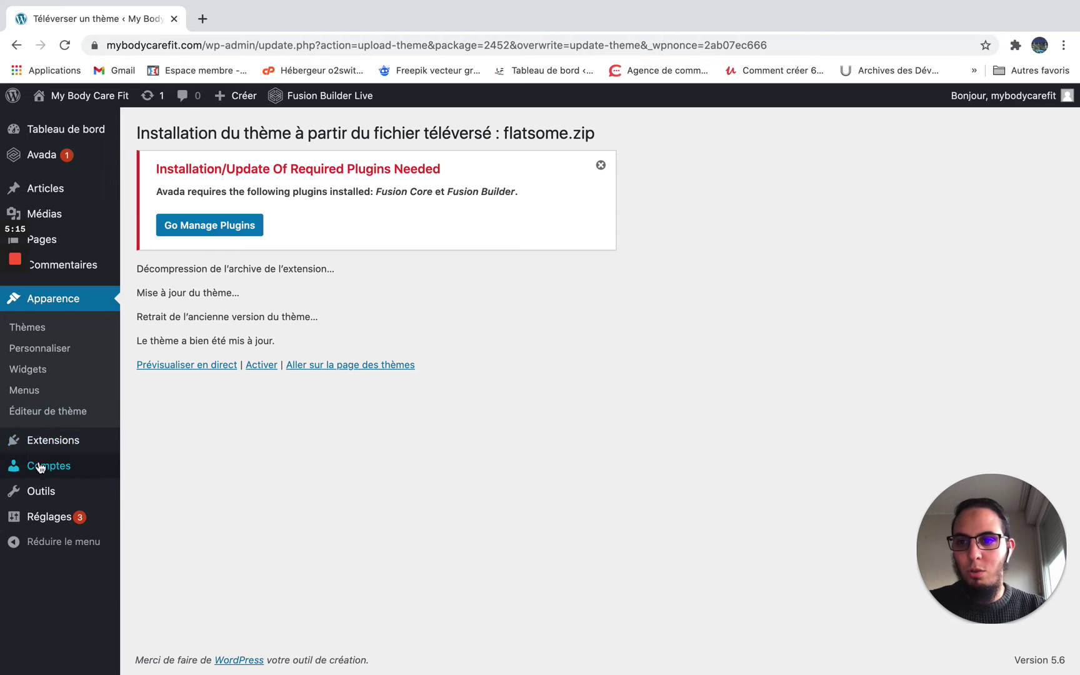
{"action": "mouse_move", "coordinate": [45, 444]}
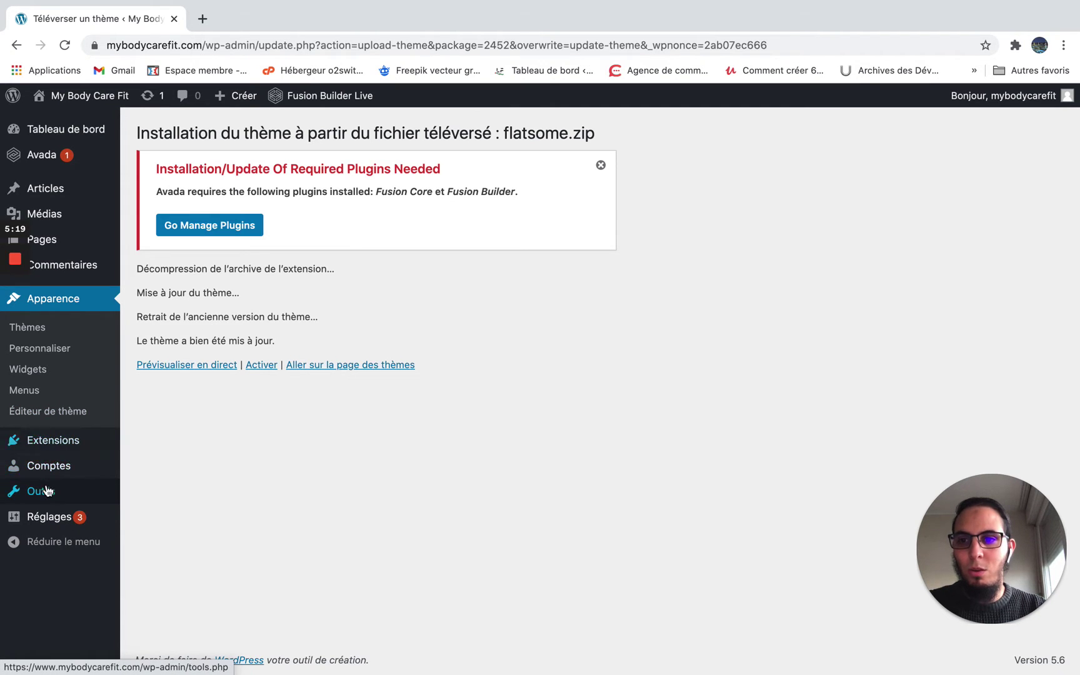
Activate the Flatsome theme from the list of installed themes.
{"action": "left_click", "coordinate": [34, 335]}
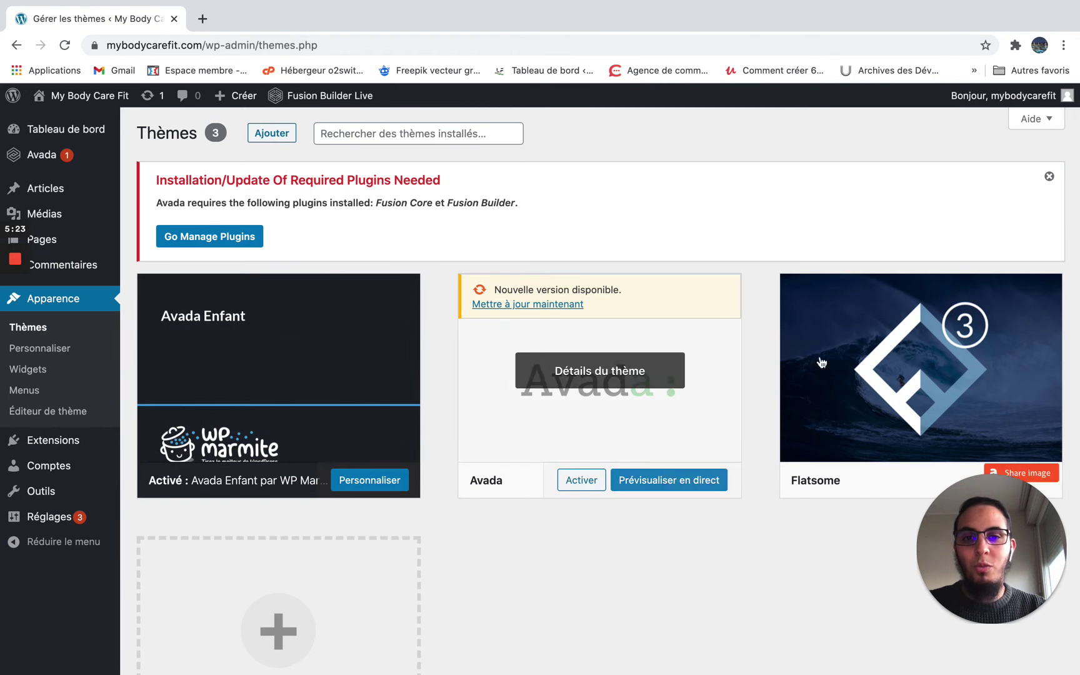
{"action": "scroll", "coordinate": [692, 543], "scroll_direction": "down", "scroll_amount": 1}
{"action": "scroll", "coordinate": [691, 537], "scroll_direction": "down", "scroll_amount": 5}
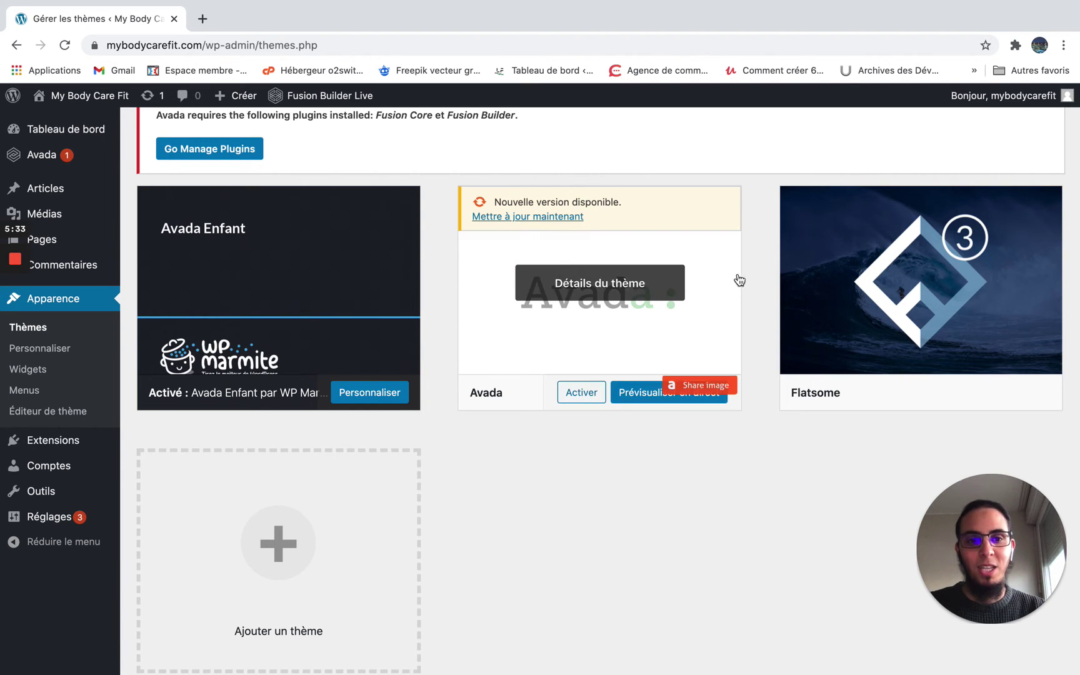
{"action": "mouse_move", "coordinate": [850, 265]}
{"action": "left_click", "coordinate": [910, 393]}
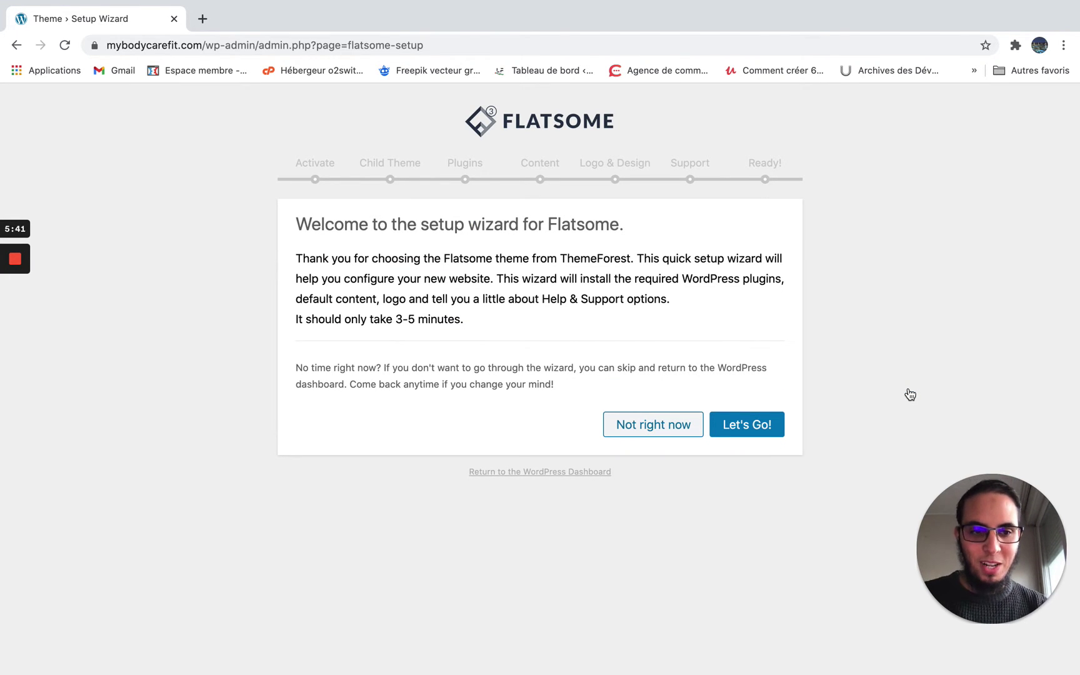
Start the Flatsome setup wizard and activate the theme with the purchase code, continuing to the child theme stage.
{"action": "left_click", "coordinate": [739, 433]}
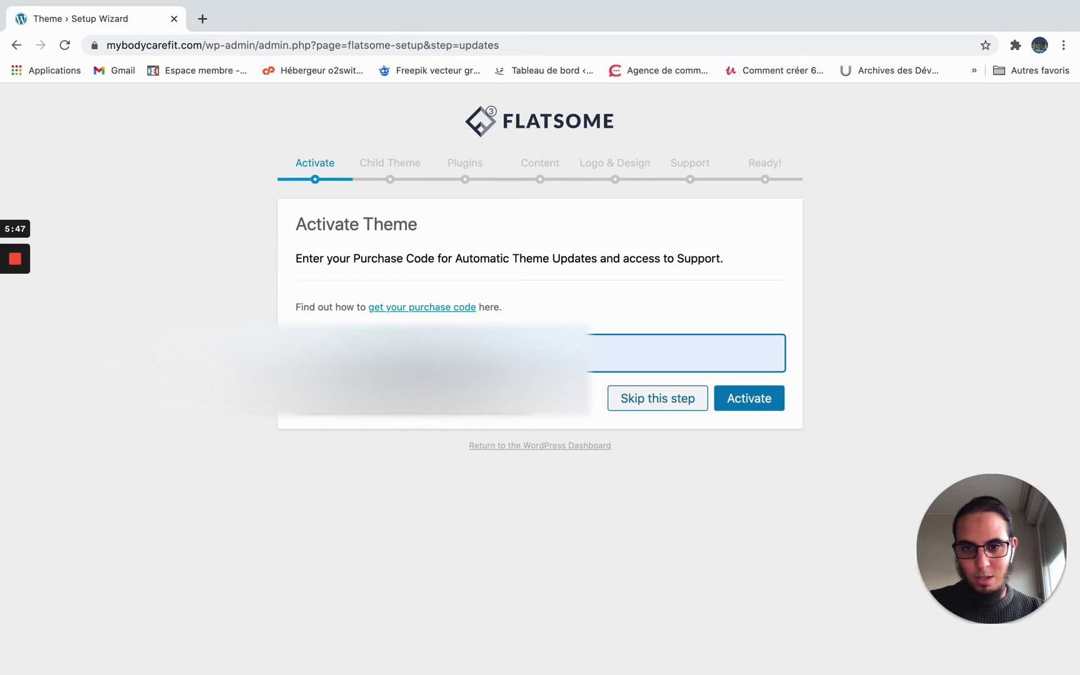
{"action": "left_click", "coordinate": [746, 407]}
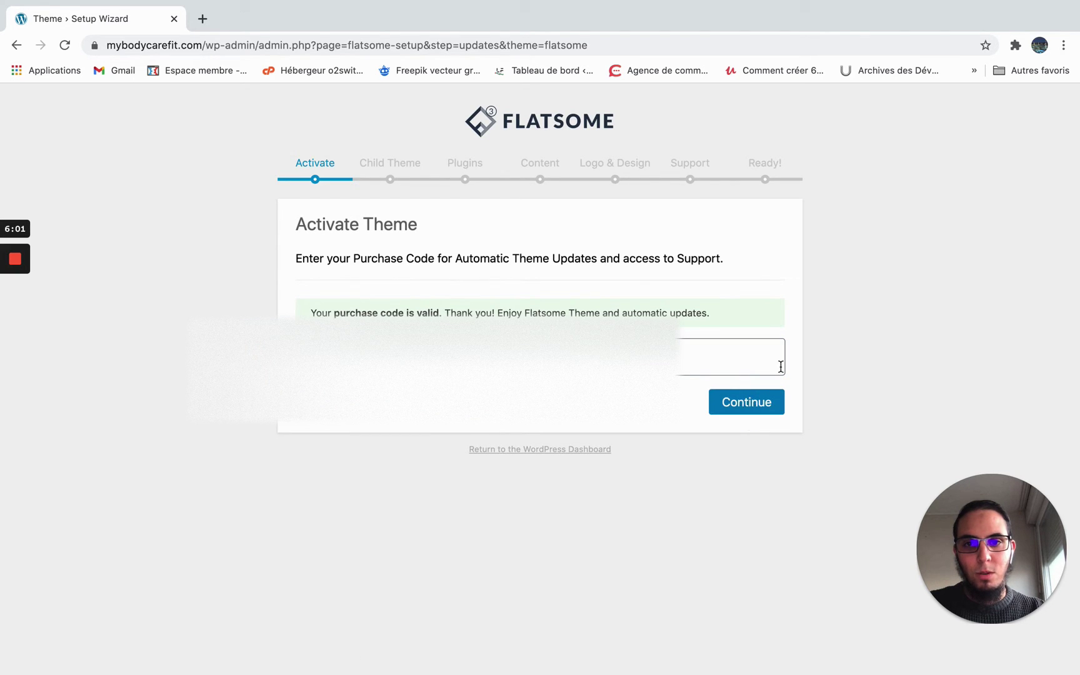
{"action": "left_click", "coordinate": [747, 404]}
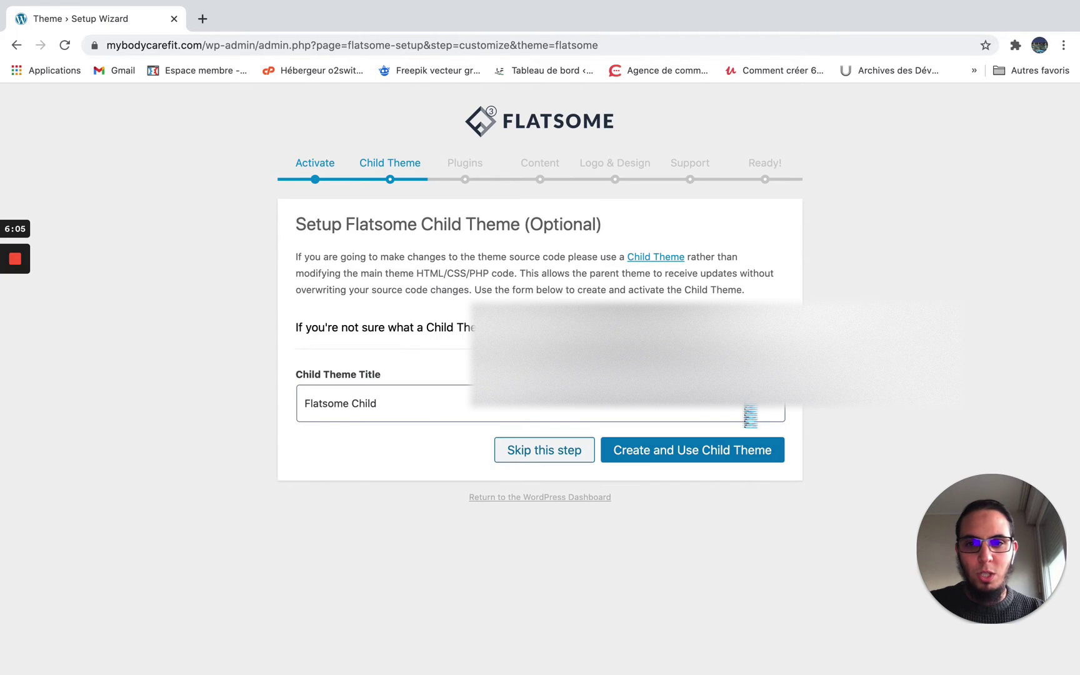
Create and use a child theme titled Flatsome Child, continuing to the default plugins stage.
{"action": "left_click", "coordinate": [624, 400]}
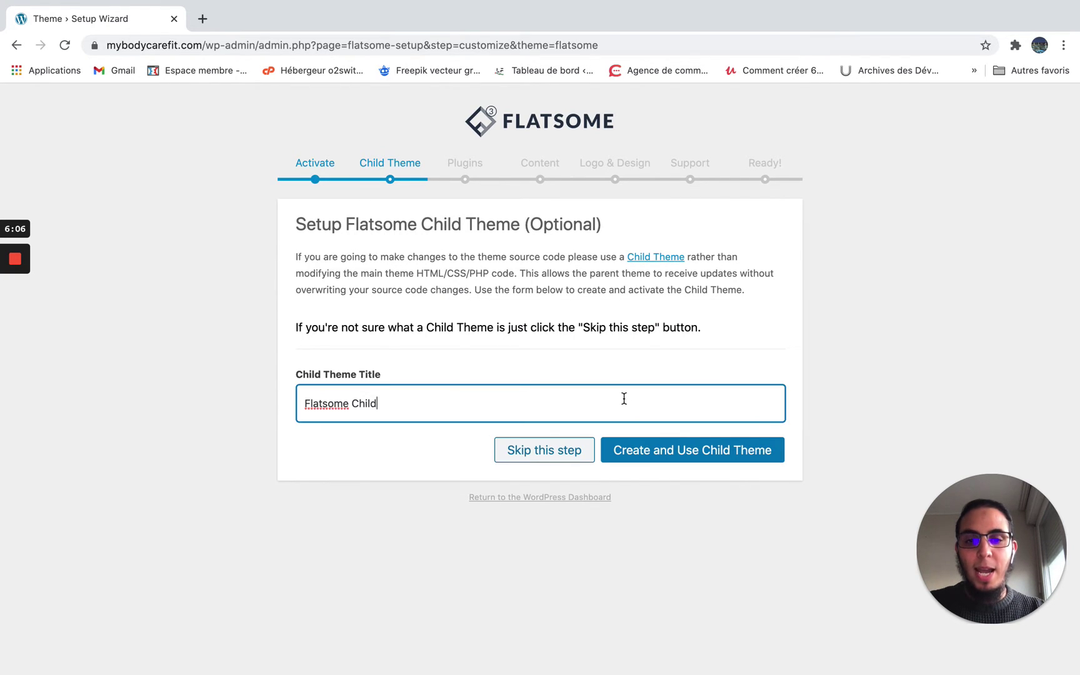
{"action": "left_click", "coordinate": [869, 288]}
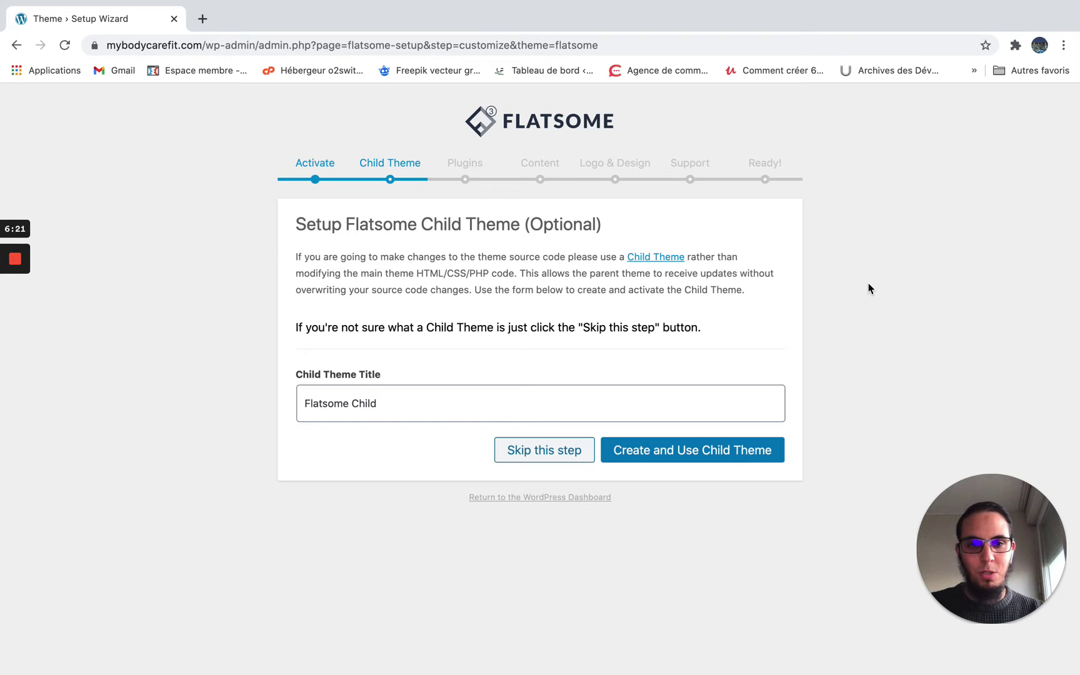
{"action": "left_click", "coordinate": [718, 461]}
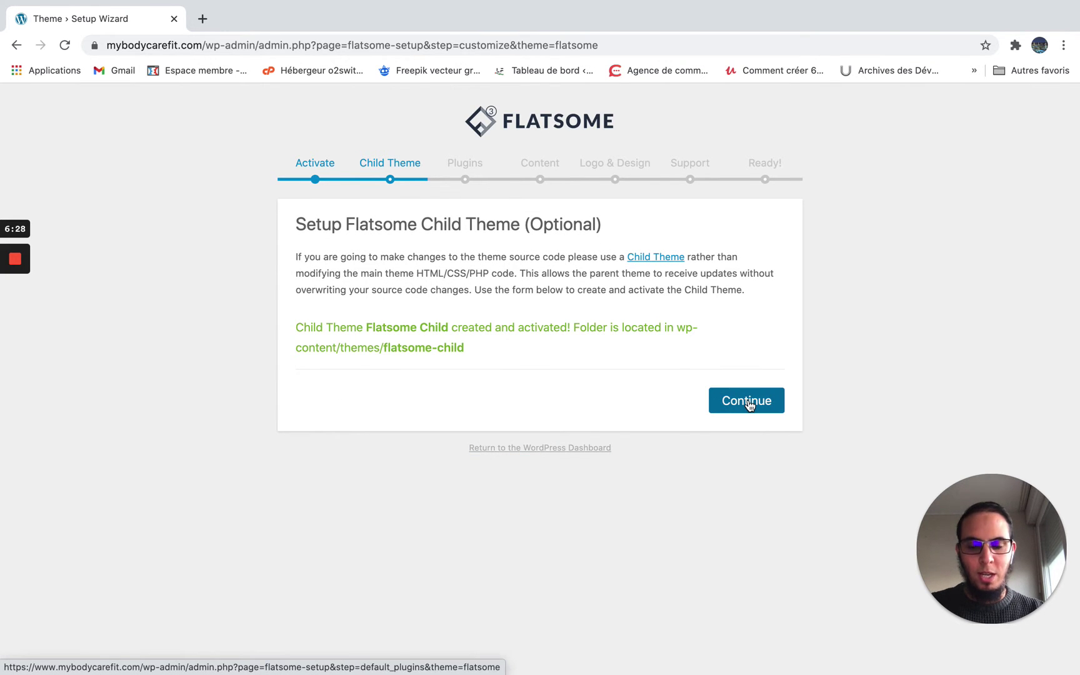
{"action": "left_click", "coordinate": [751, 407]}
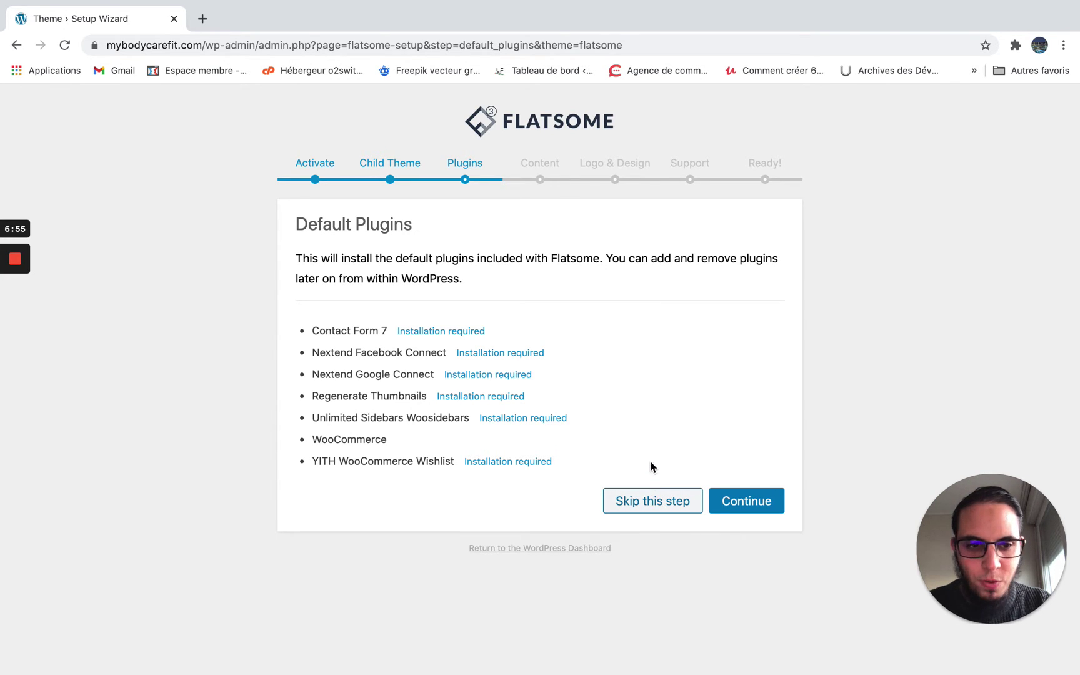
Skip both the default plugins installation and the demo content installation in the setup wizard.
{"action": "left_click", "coordinate": [675, 505]}
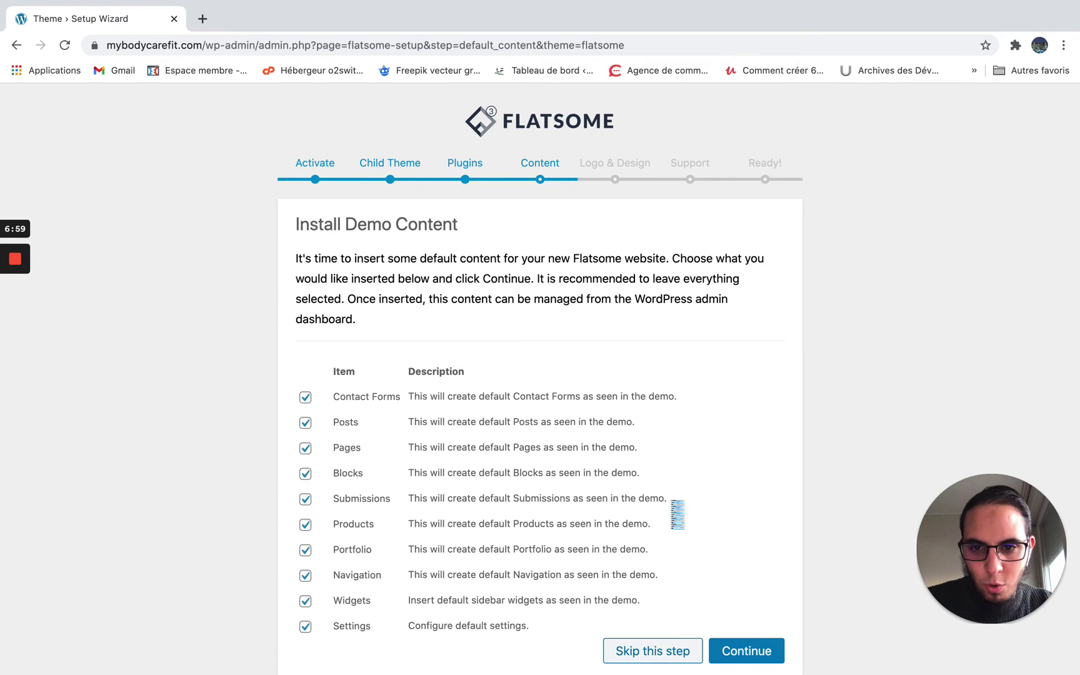
{"action": "scroll", "coordinate": [364, 503], "scroll_direction": "down", "scroll_amount": 2}
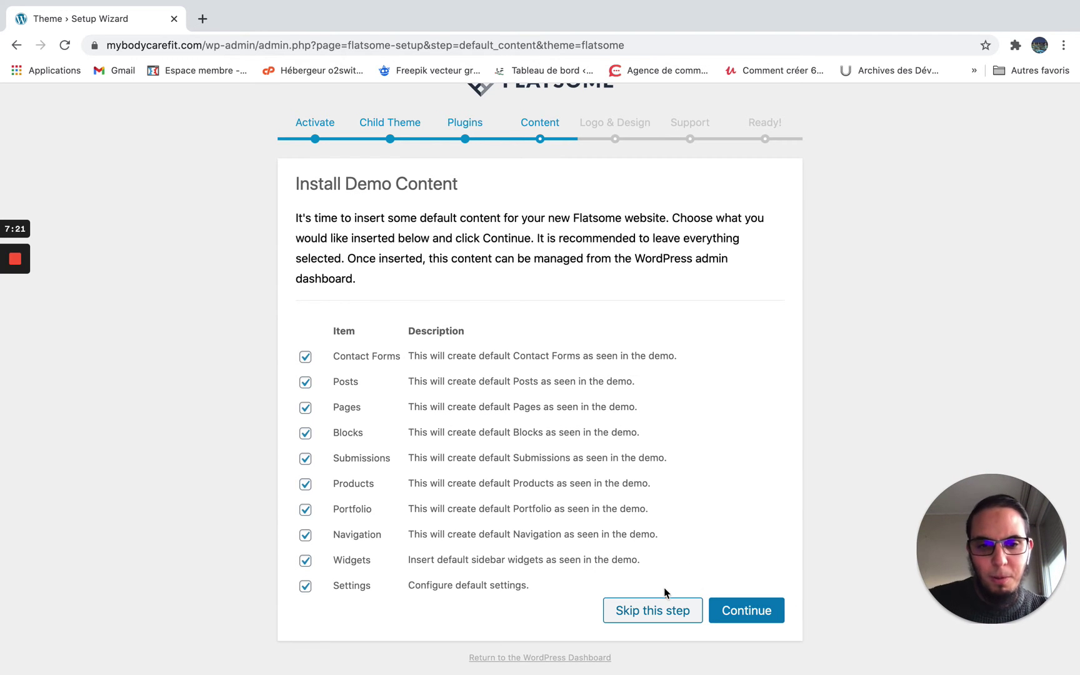
{"action": "left_click", "coordinate": [661, 611]}
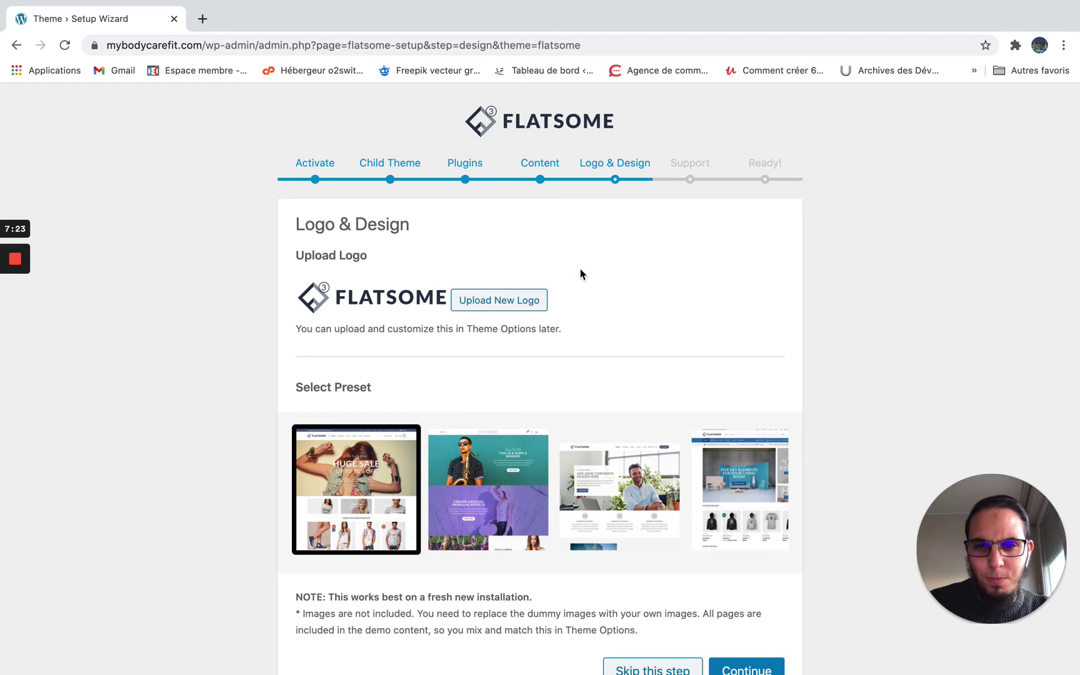
Choose the corporate preset showing a smiling man in an office for the site design, and continue to the support stage.
{"action": "scroll", "coordinate": [455, 444], "scroll_direction": "down", "scroll_amount": 1}
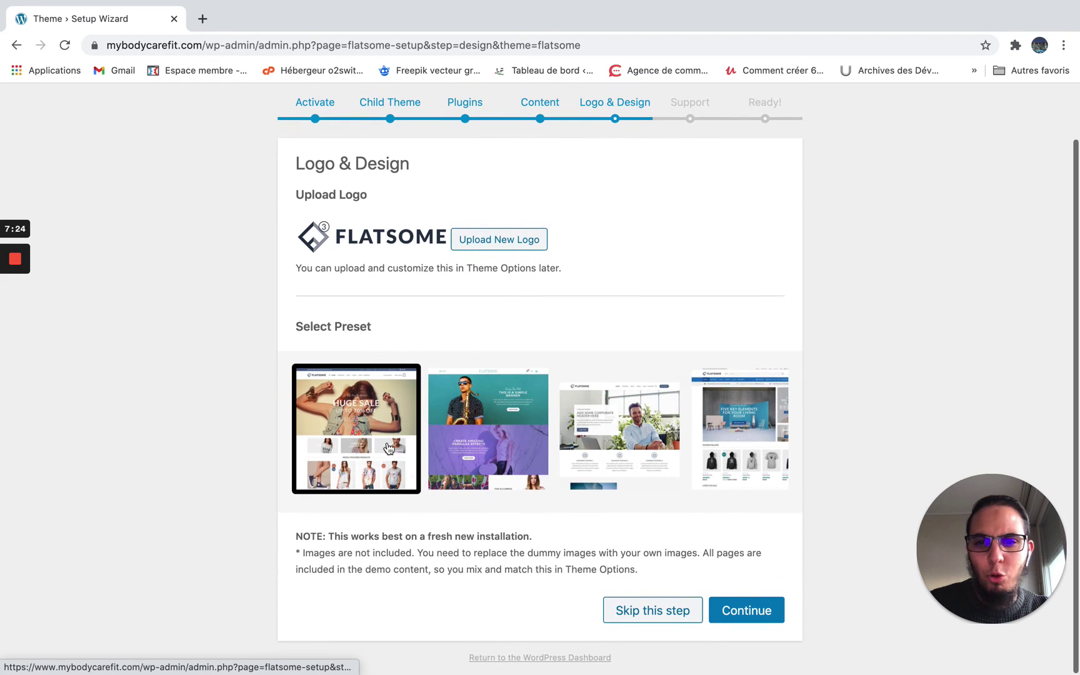
{"action": "left_click", "coordinate": [437, 449]}
{"action": "left_click", "coordinate": [657, 424]}
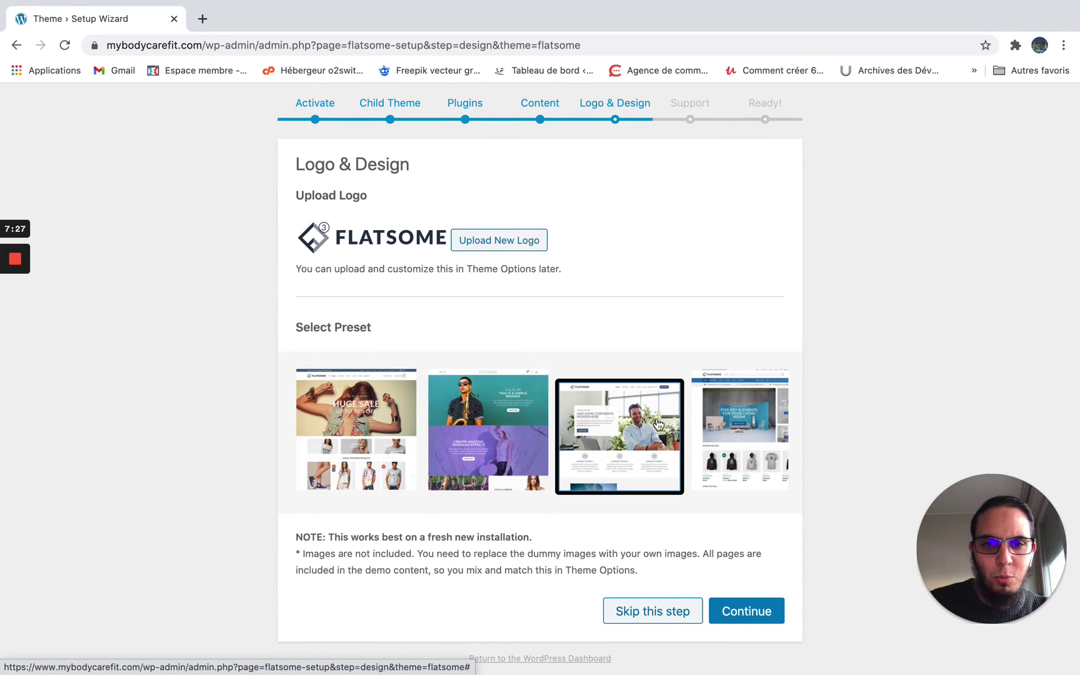
{"action": "left_click", "coordinate": [724, 424]}
{"action": "left_click", "coordinate": [610, 417]}
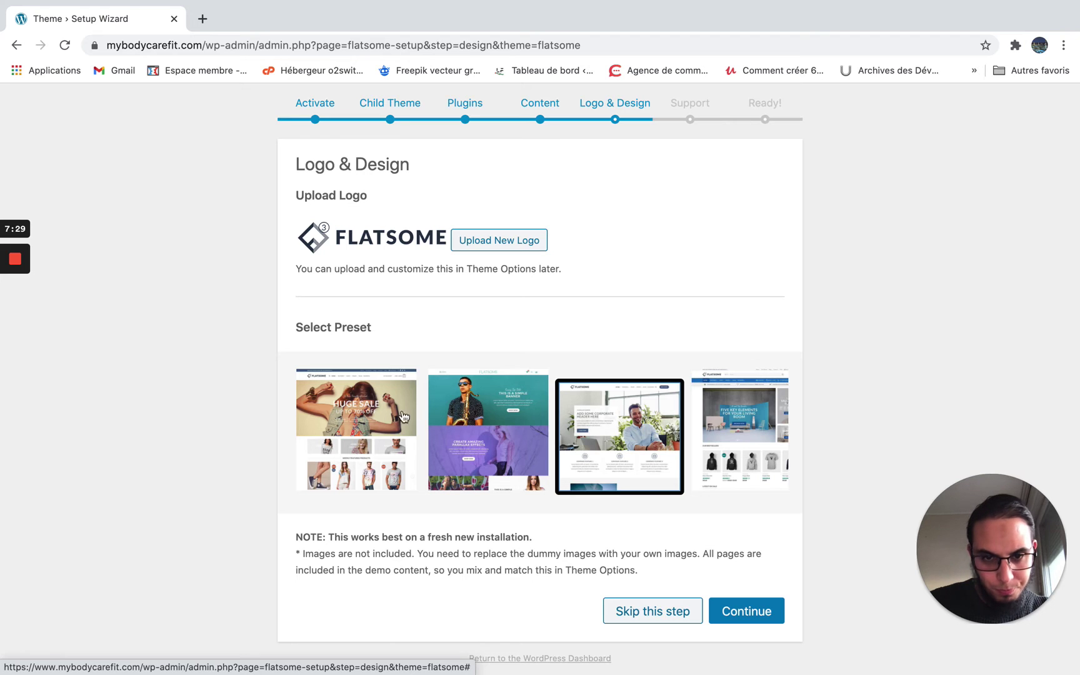
{"action": "left_click", "coordinate": [377, 417]}
{"action": "left_click", "coordinate": [578, 413]}
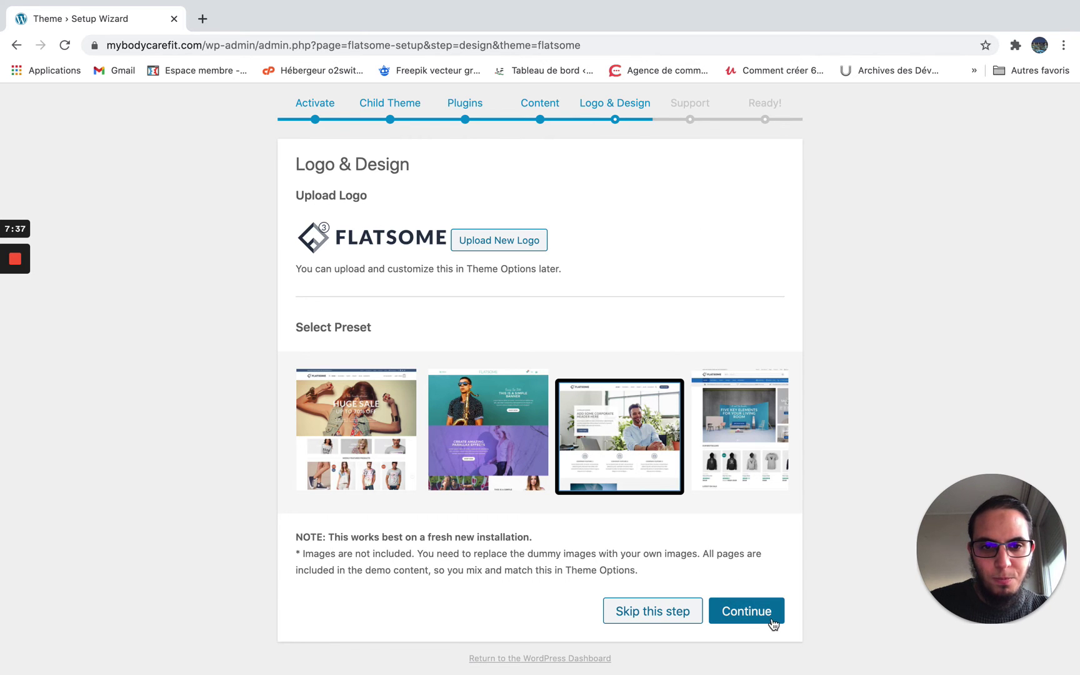
{"action": "left_click", "coordinate": [747, 612]}
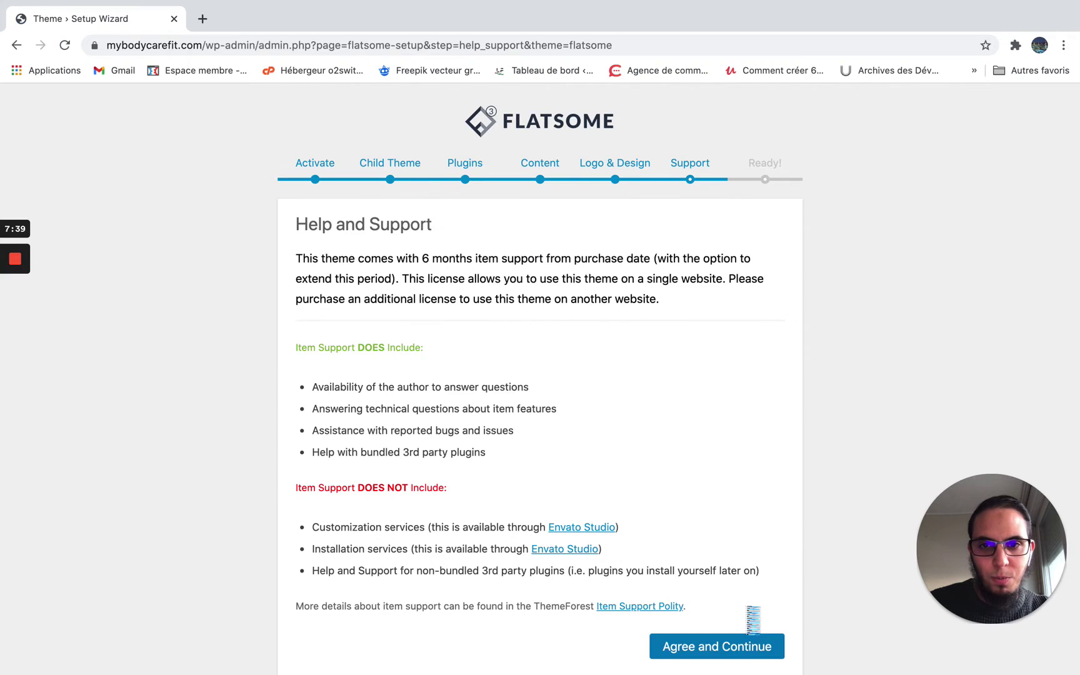
Agree to the Help and Support terms to finish the wizard, and view the new website's home page down to its footer.
{"action": "scroll", "coordinate": [724, 385], "scroll_direction": "down", "scroll_amount": 1}
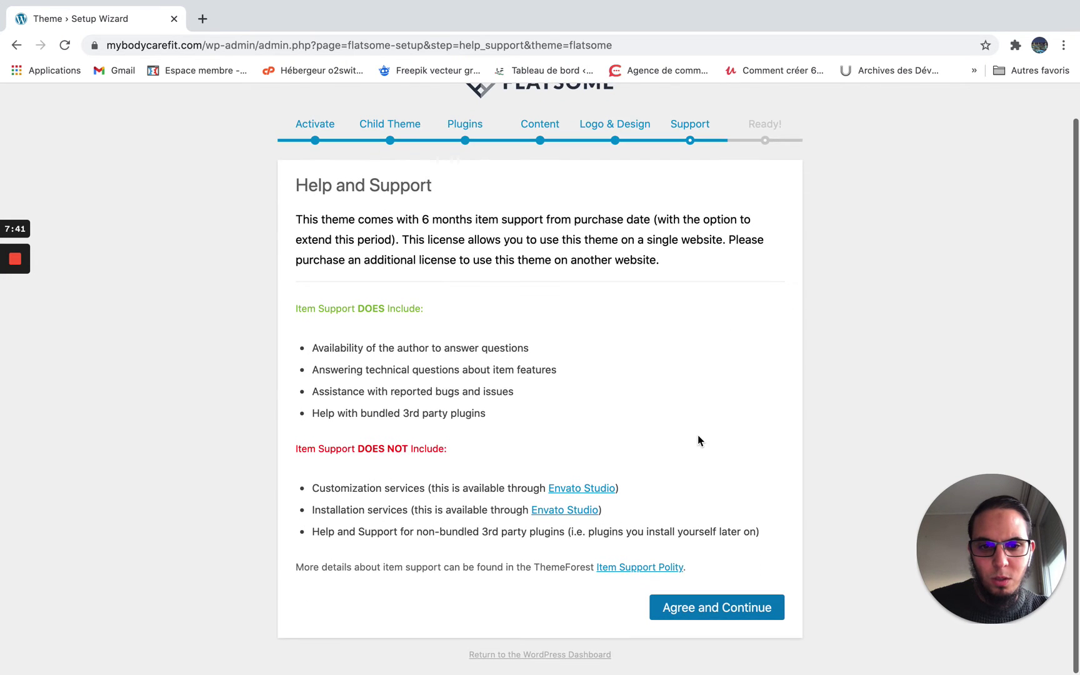
{"action": "left_click", "coordinate": [687, 617]}
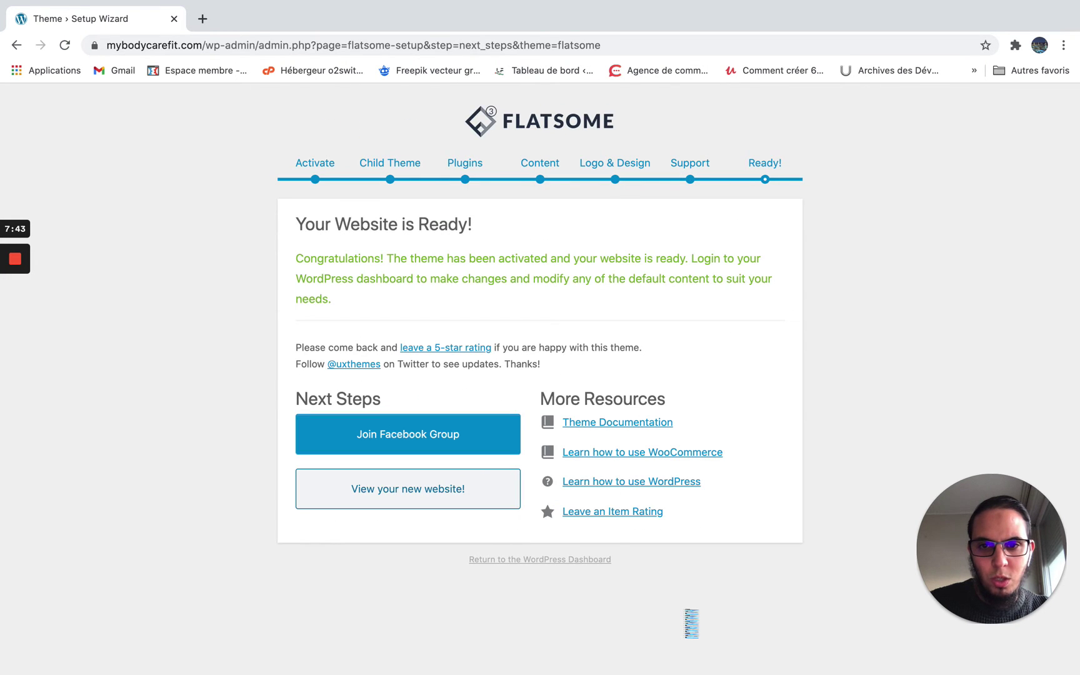
{"action": "left_click", "coordinate": [418, 500]}
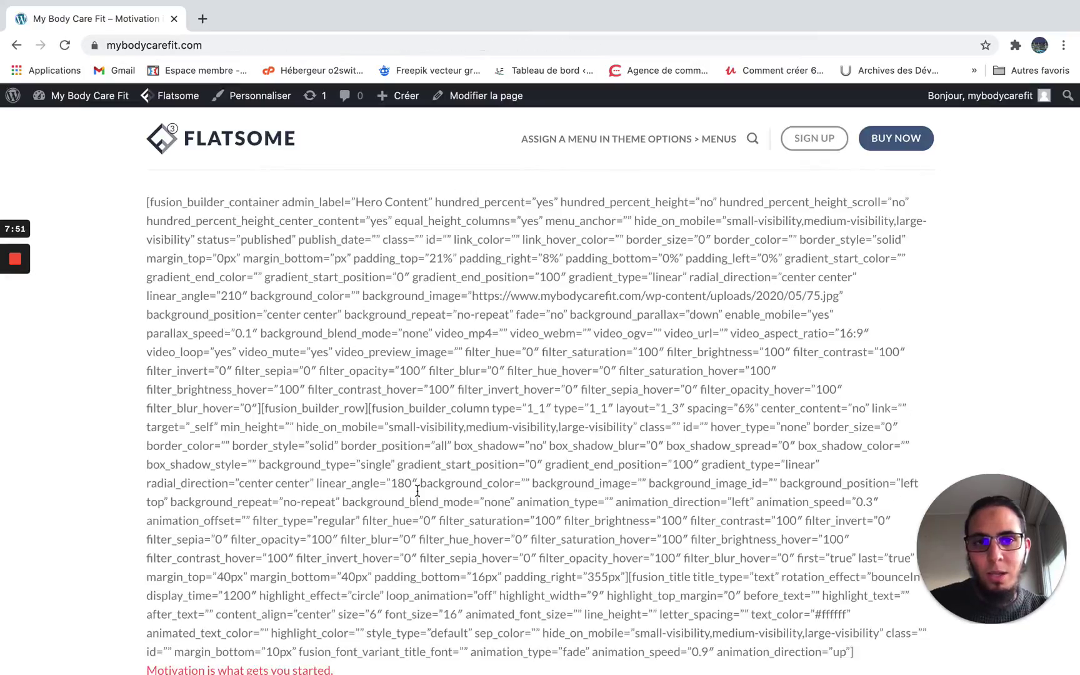
{"action": "scroll", "coordinate": [439, 328], "scroll_direction": "down", "scroll_amount": 20}
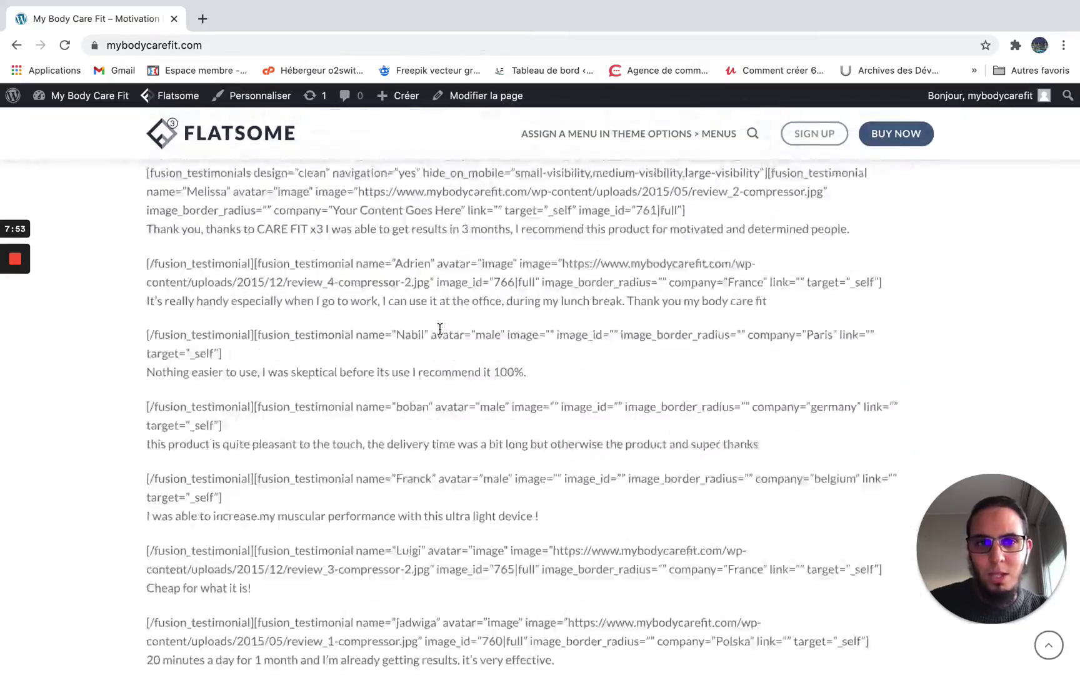
{"action": "scroll", "coordinate": [440, 328], "scroll_direction": "down", "scroll_amount": 15}
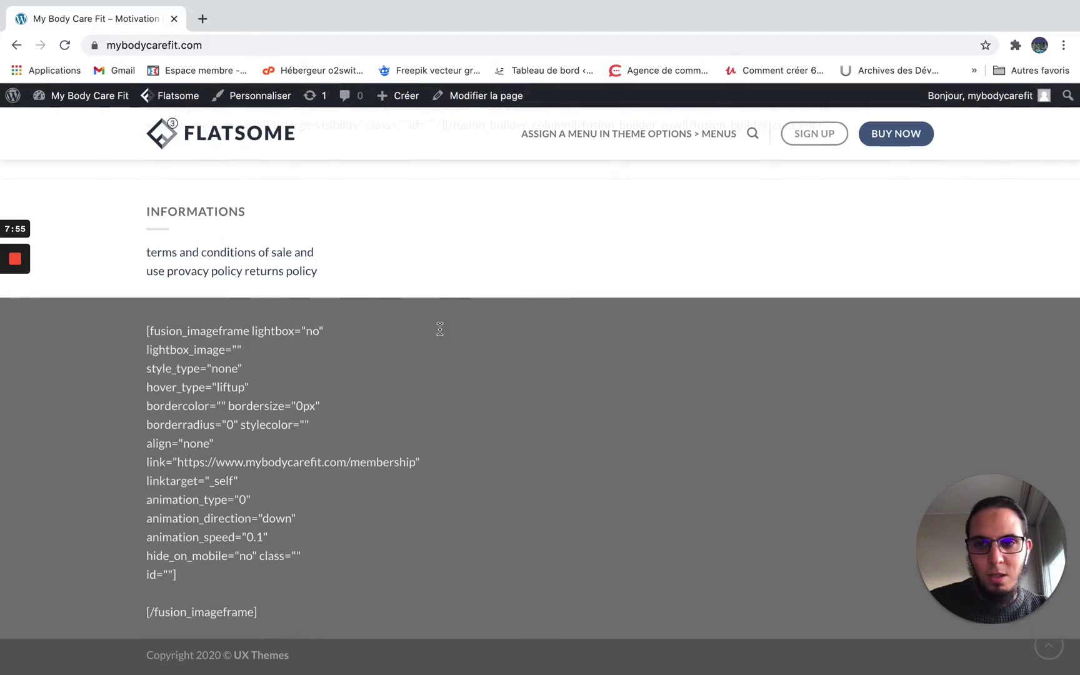
{"action": "scroll", "coordinate": [440, 331], "scroll_direction": "up", "scroll_amount": 20}
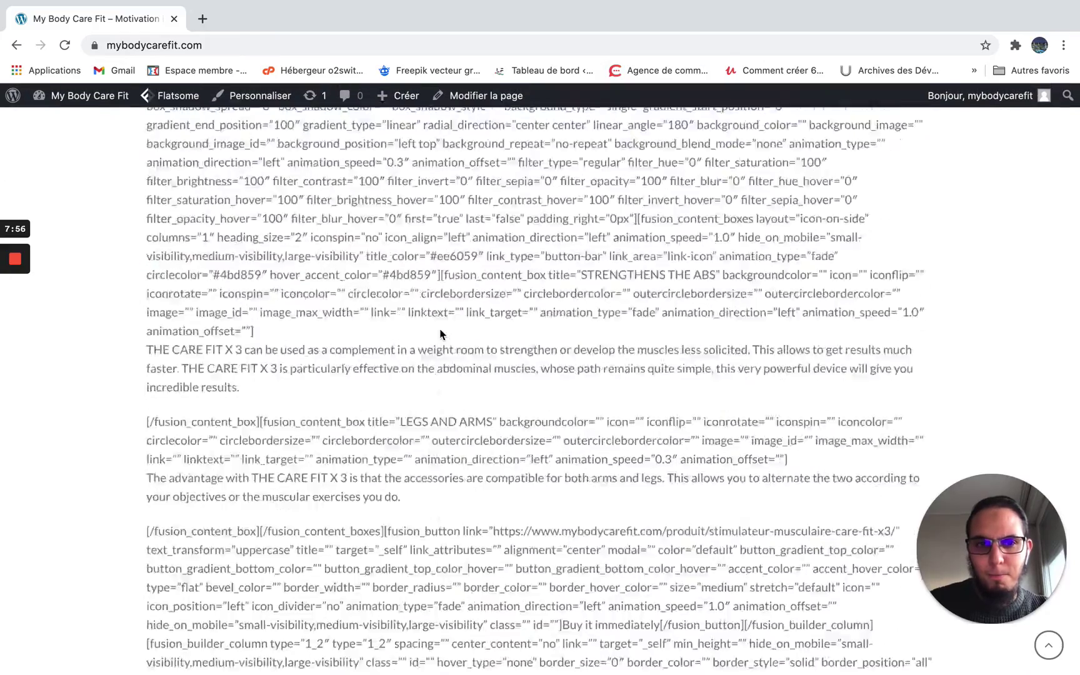
{"action": "scroll", "coordinate": [440, 329], "scroll_direction": "up", "scroll_amount": 15}
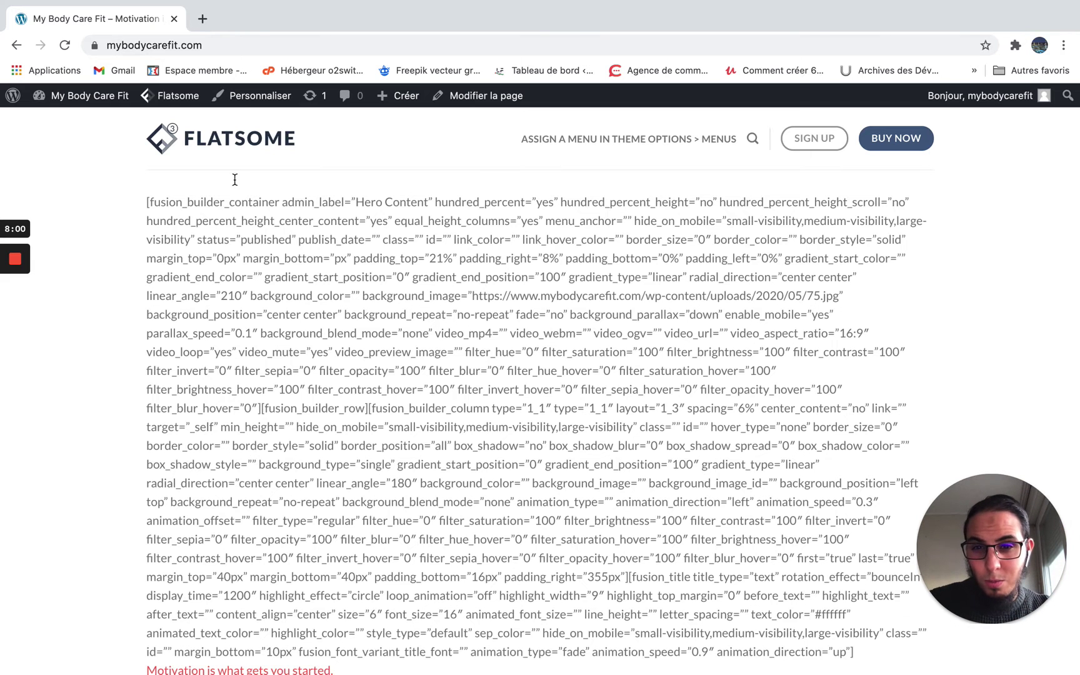
Return to the WordPress dashboard and close the notice recommending plugins for the theme.
{"action": "mouse_move", "coordinate": [81, 96]}
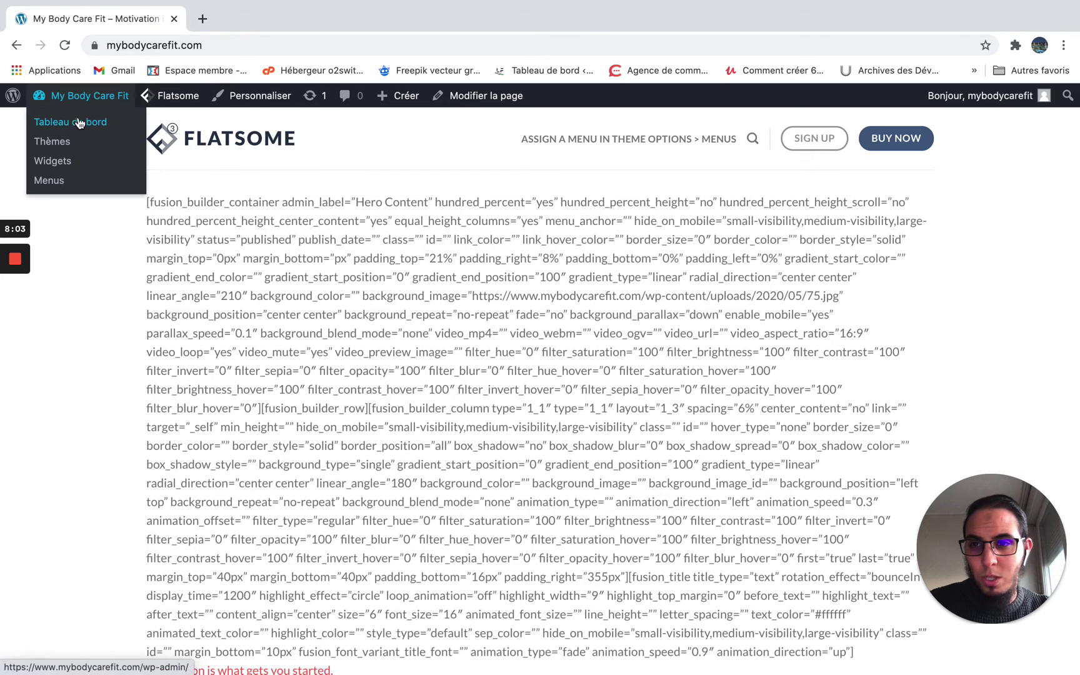
{"action": "left_click", "coordinate": [77, 123]}
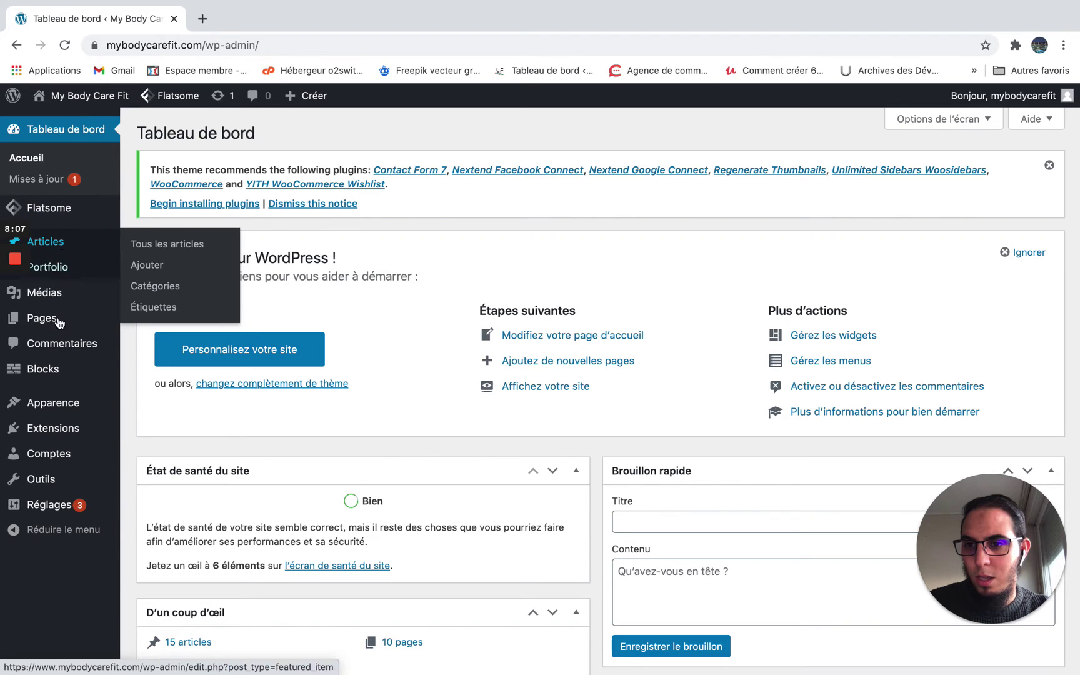
{"action": "mouse_move", "coordinate": [56, 510]}
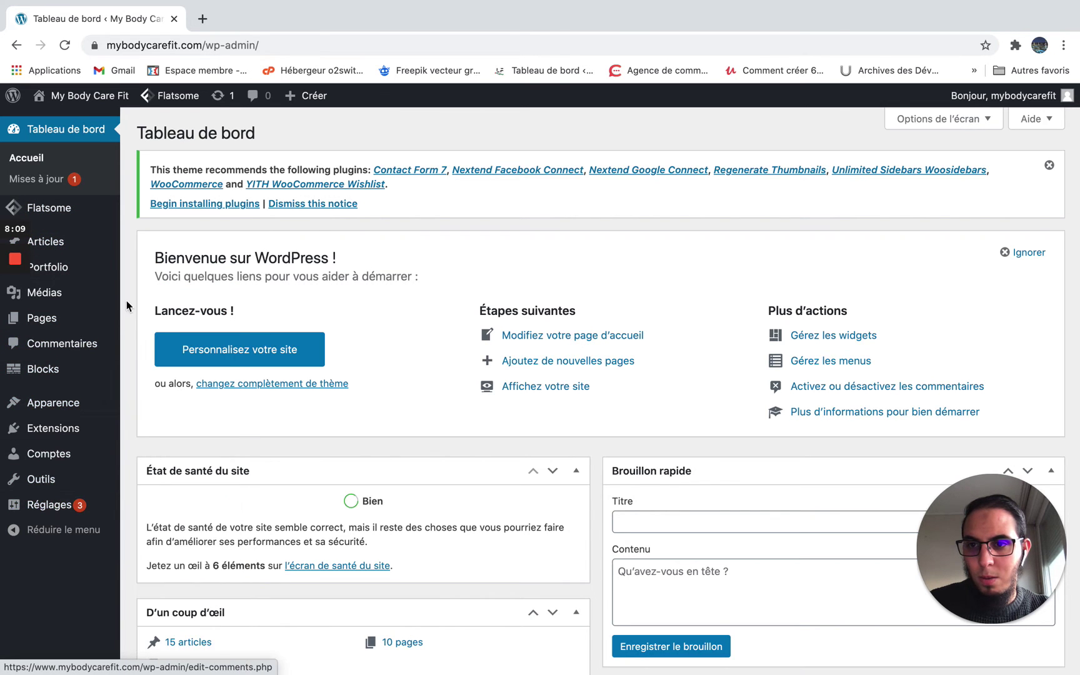
{"action": "mouse_move", "coordinate": [73, 214]}
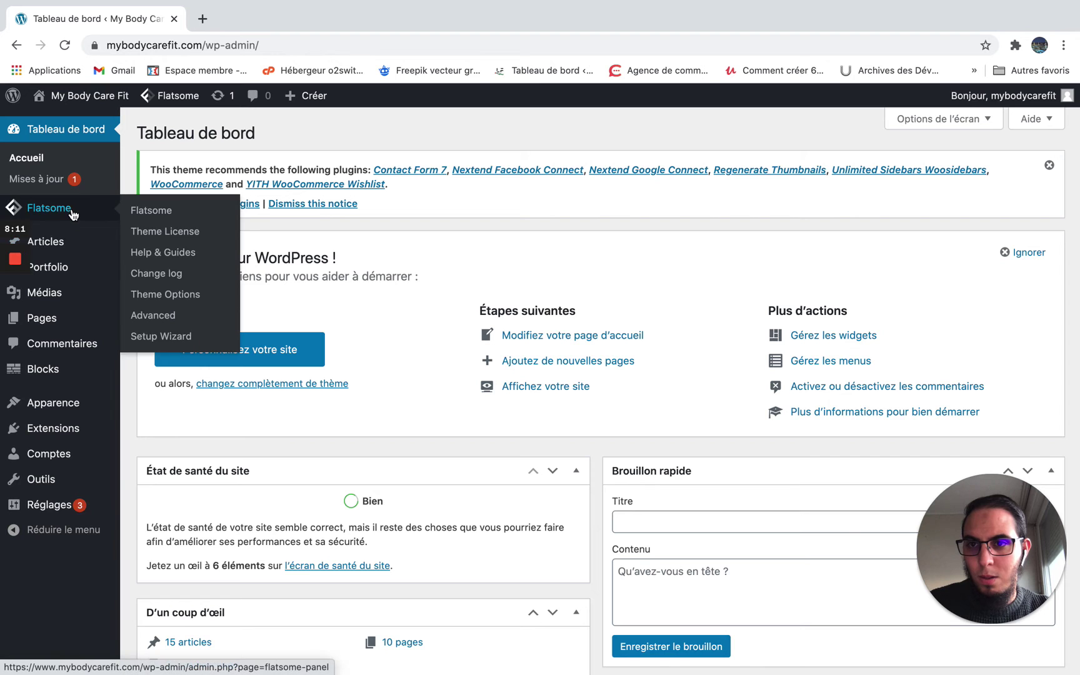
{"action": "left_click", "coordinate": [1049, 165]}
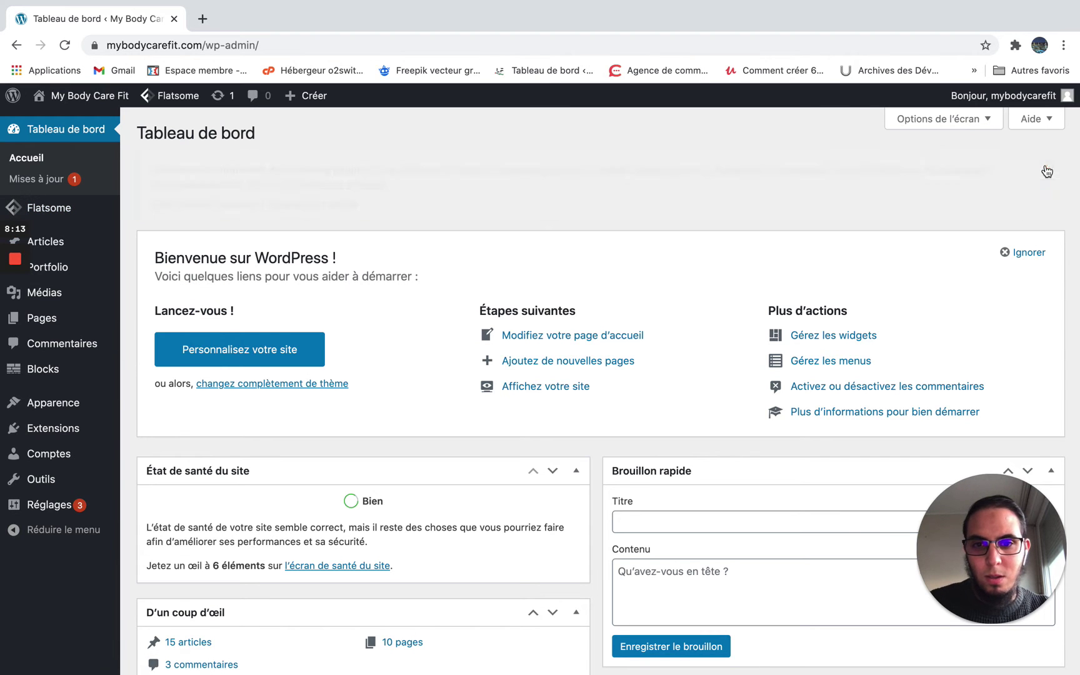
Delete the Avada theme from the installed themes and confirm its removal.
{"action": "scroll", "coordinate": [266, 448], "scroll_direction": "down", "scroll_amount": 10}
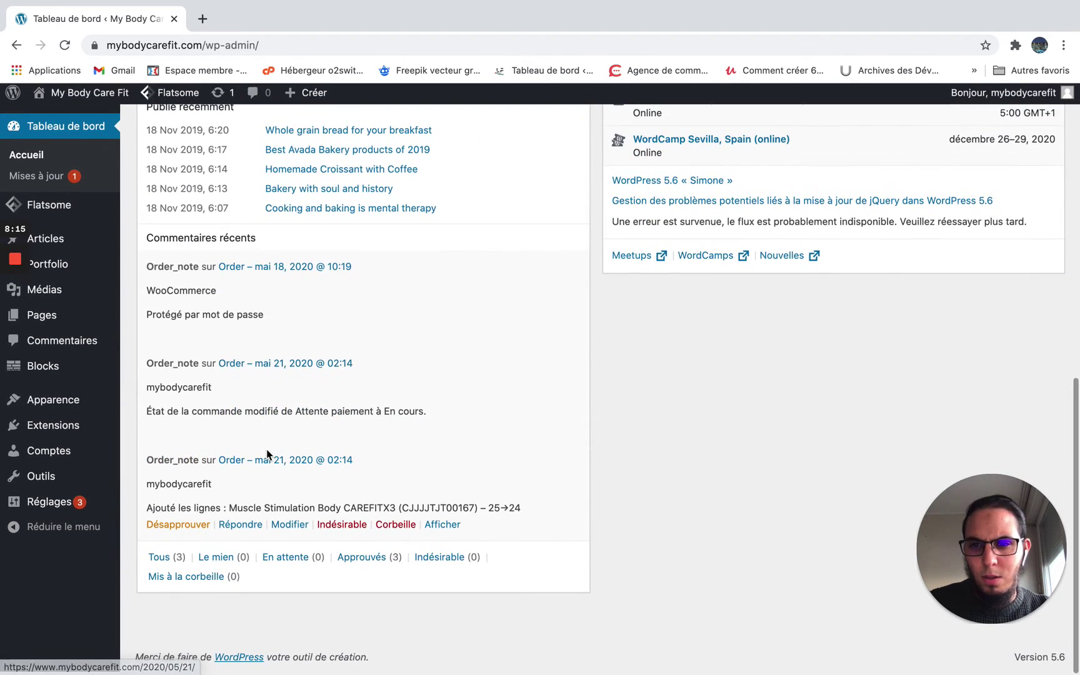
{"action": "scroll", "coordinate": [266, 453], "scroll_direction": "up", "scroll_amount": 10}
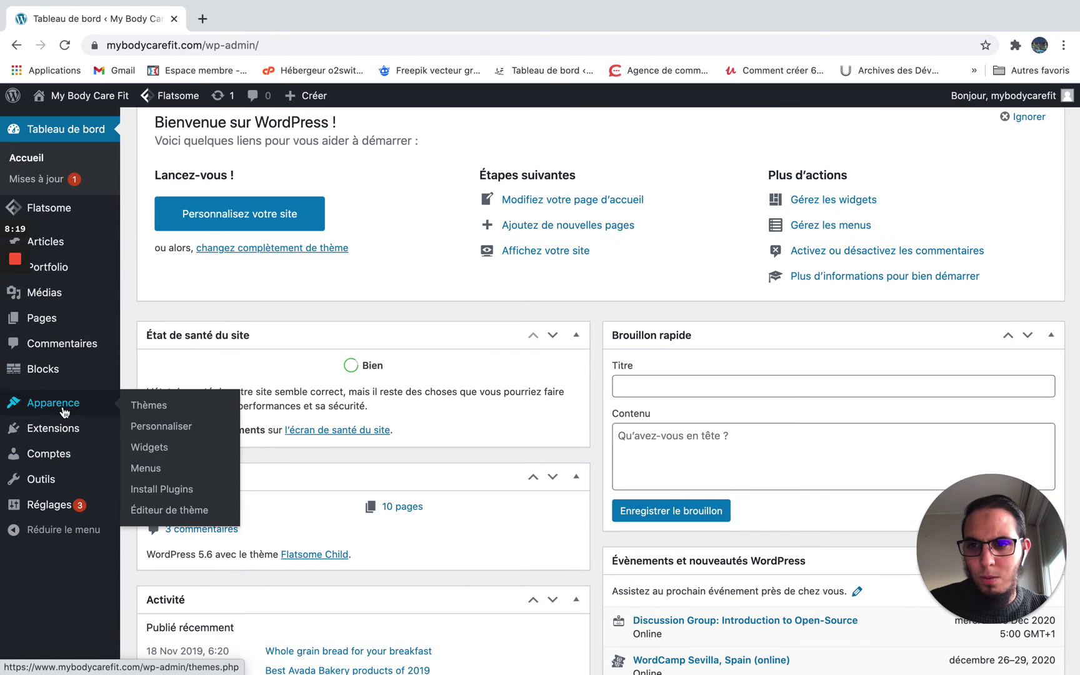
{"action": "left_click", "coordinate": [144, 409]}
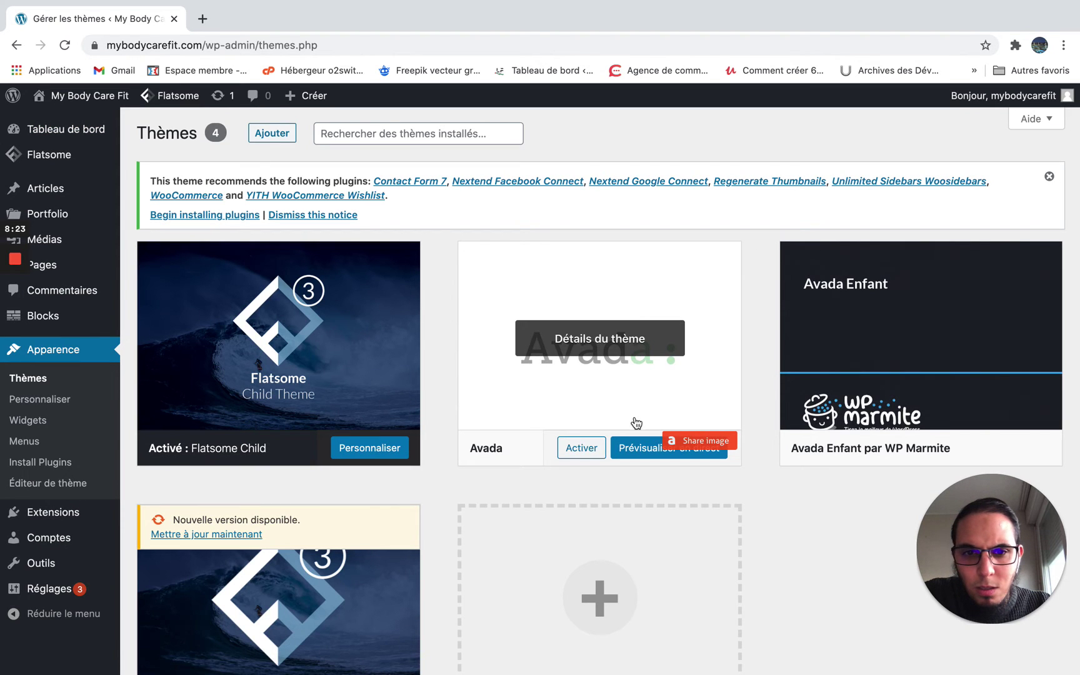
{"action": "left_click", "coordinate": [560, 403]}
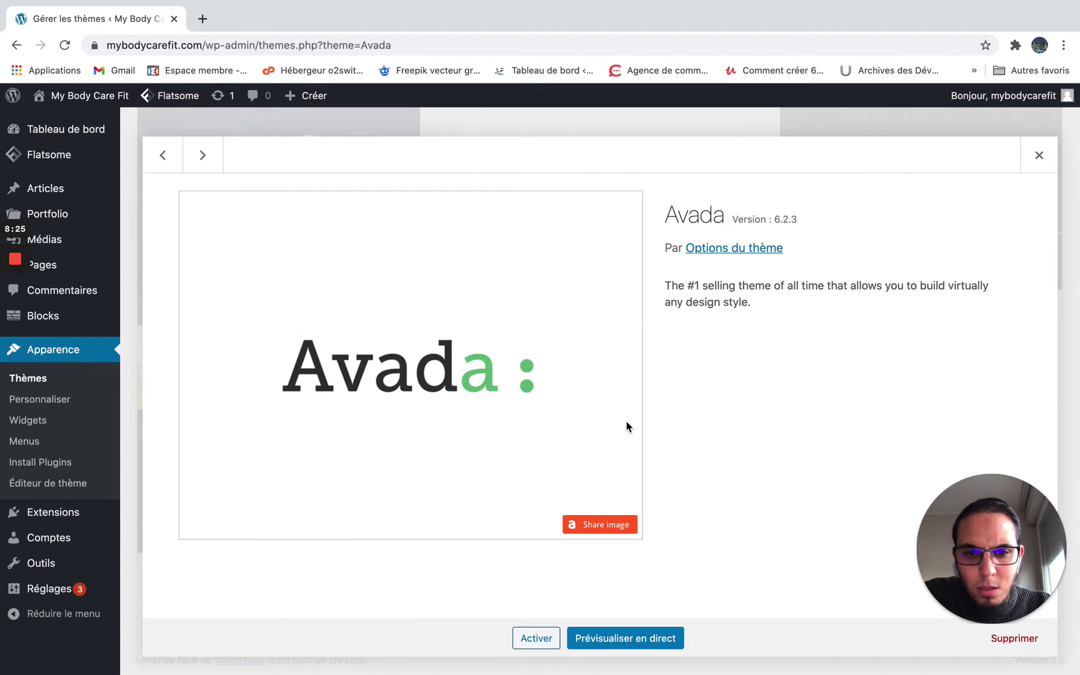
{"action": "left_click", "coordinate": [1004, 641]}
{"action": "left_click", "coordinate": [666, 160]}
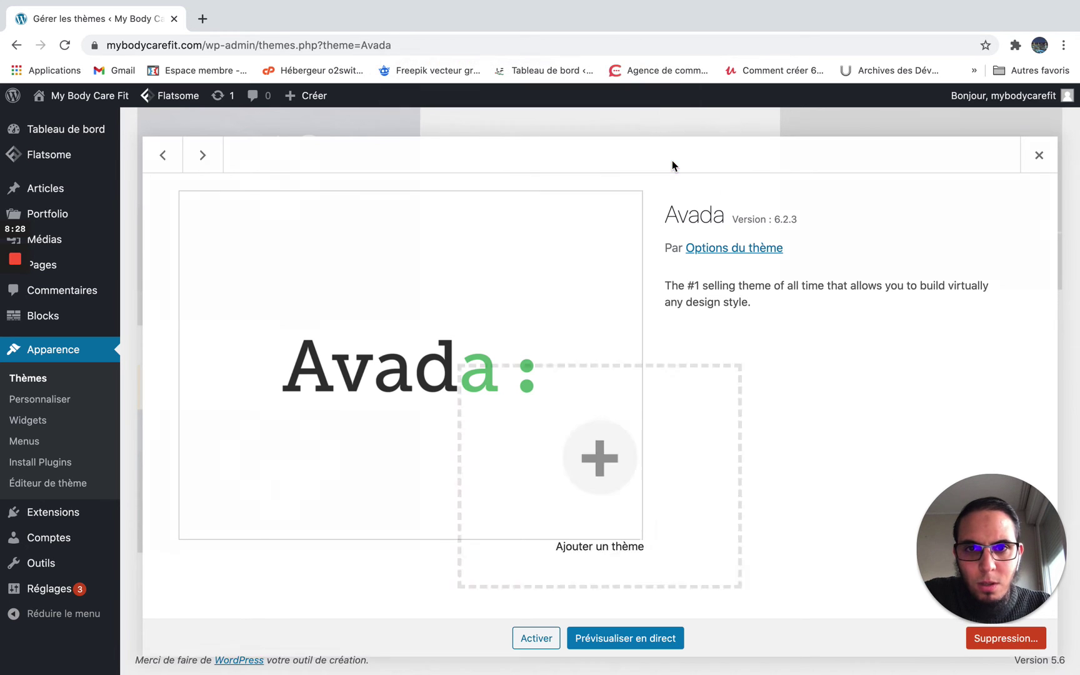
Delete the Avada Enfant child theme from the installed themes and confirm its removal.
{"action": "scroll", "coordinate": [493, 357], "scroll_direction": "up", "scroll_amount": 3}
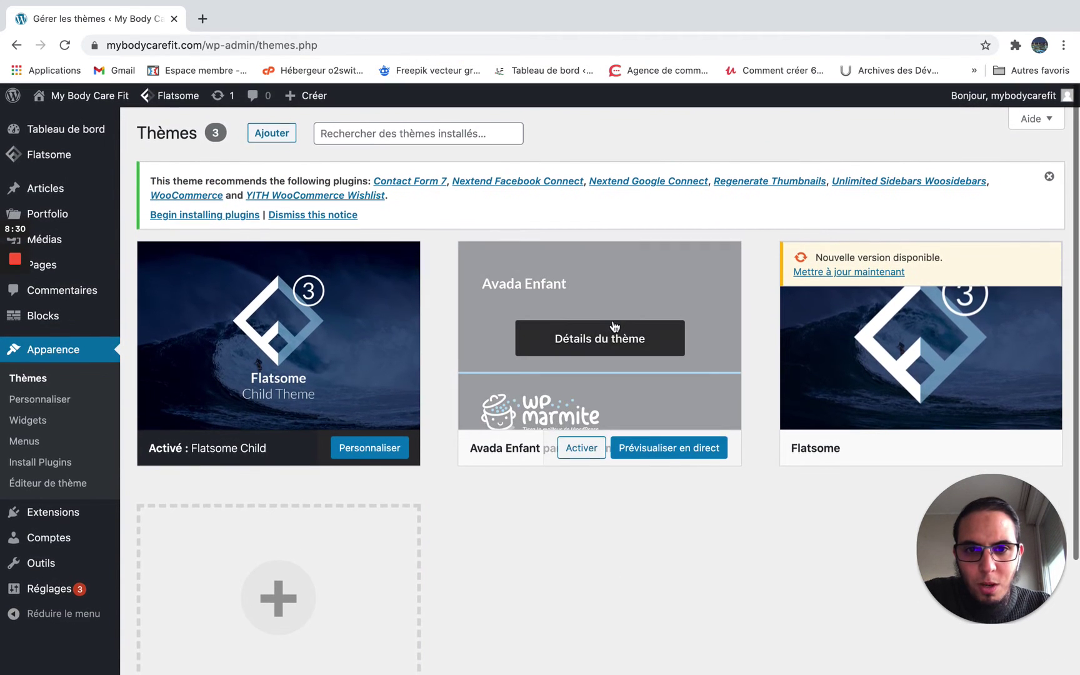
{"action": "left_click", "coordinate": [628, 294]}
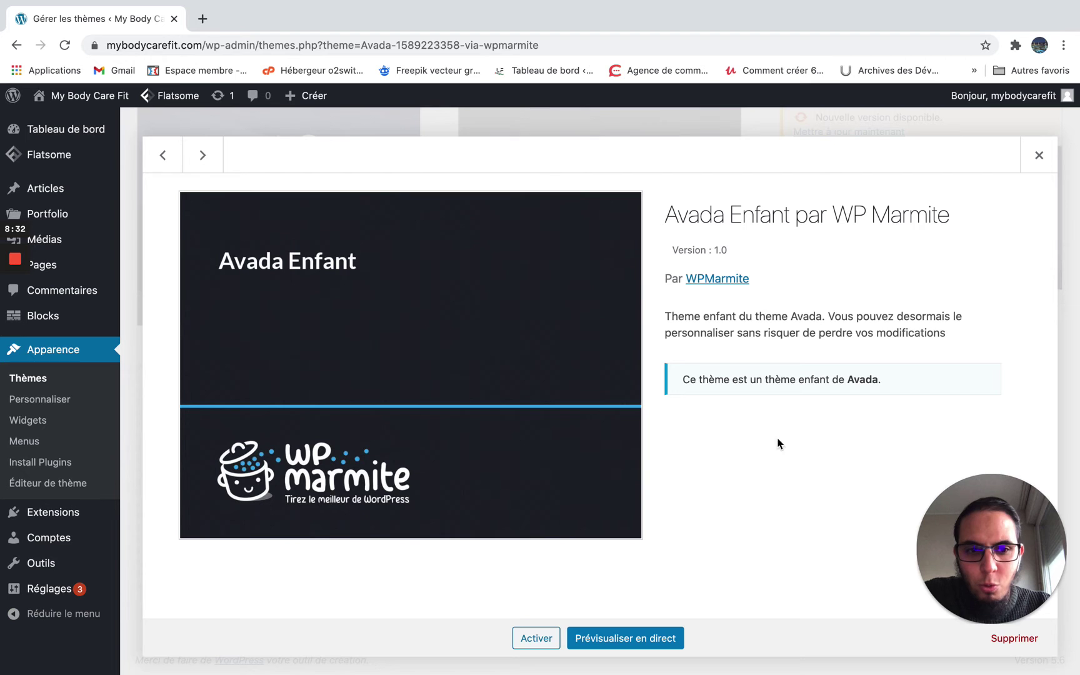
{"action": "left_click", "coordinate": [1009, 641]}
{"action": "left_click", "coordinate": [666, 164]}
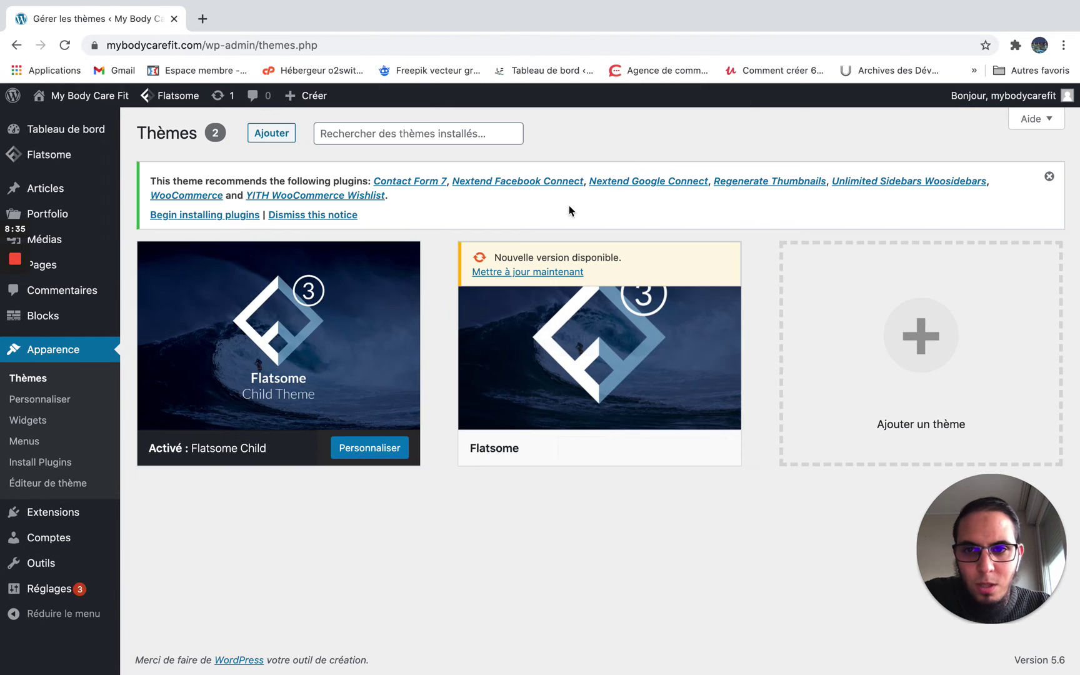
View the live site's home page and look through its content under the Flatsome theme.
{"action": "mouse_move", "coordinate": [69, 96]}
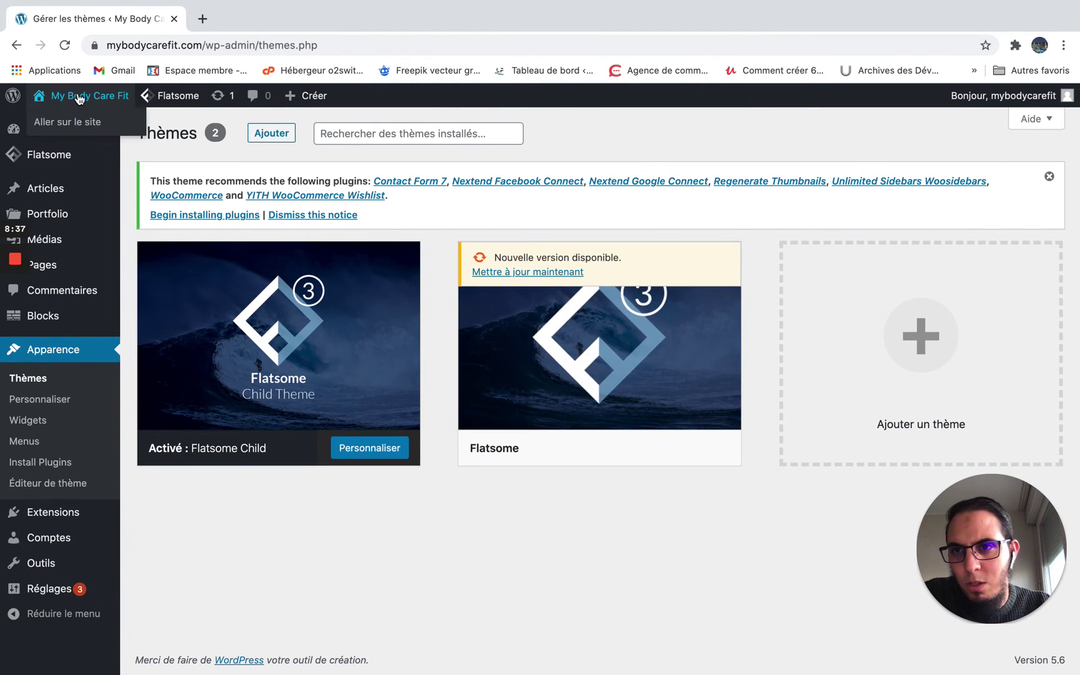
{"action": "left_click", "coordinate": [61, 122]}
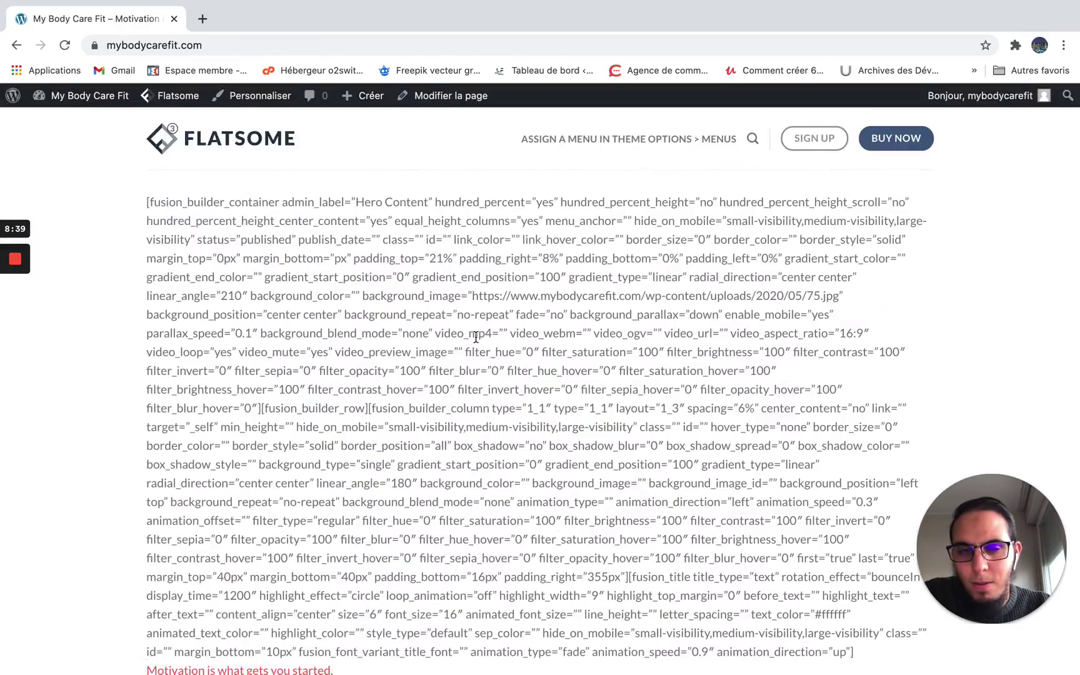
{"action": "scroll", "coordinate": [475, 338], "scroll_direction": "down", "scroll_amount": 20}
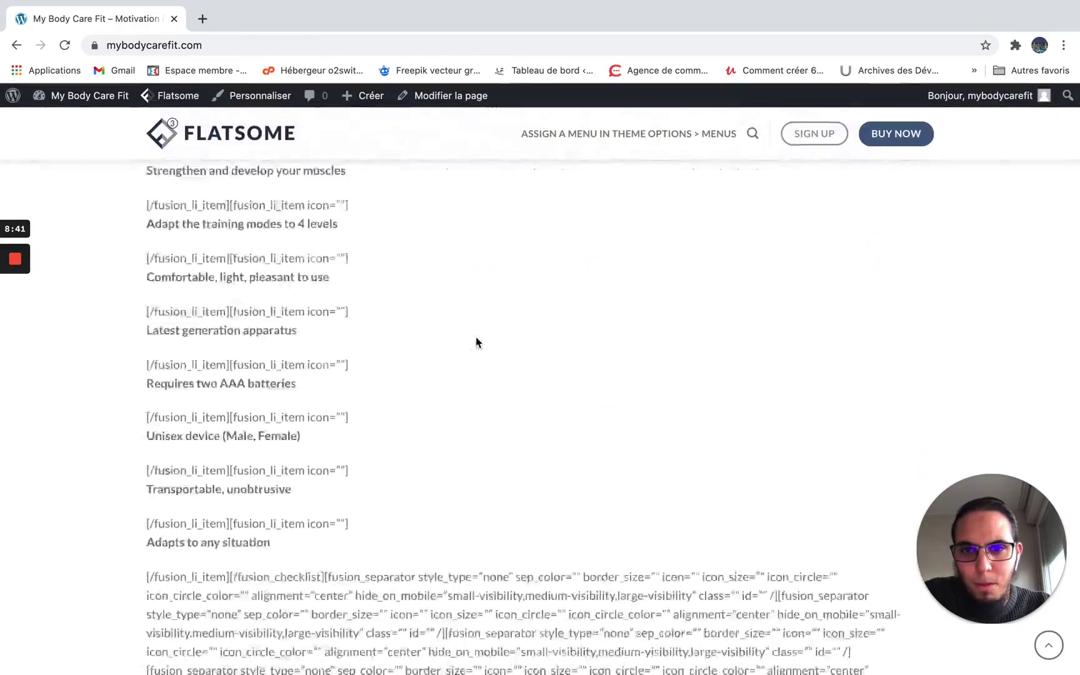
{"action": "scroll", "coordinate": [476, 337], "scroll_direction": "down", "scroll_amount": 20}
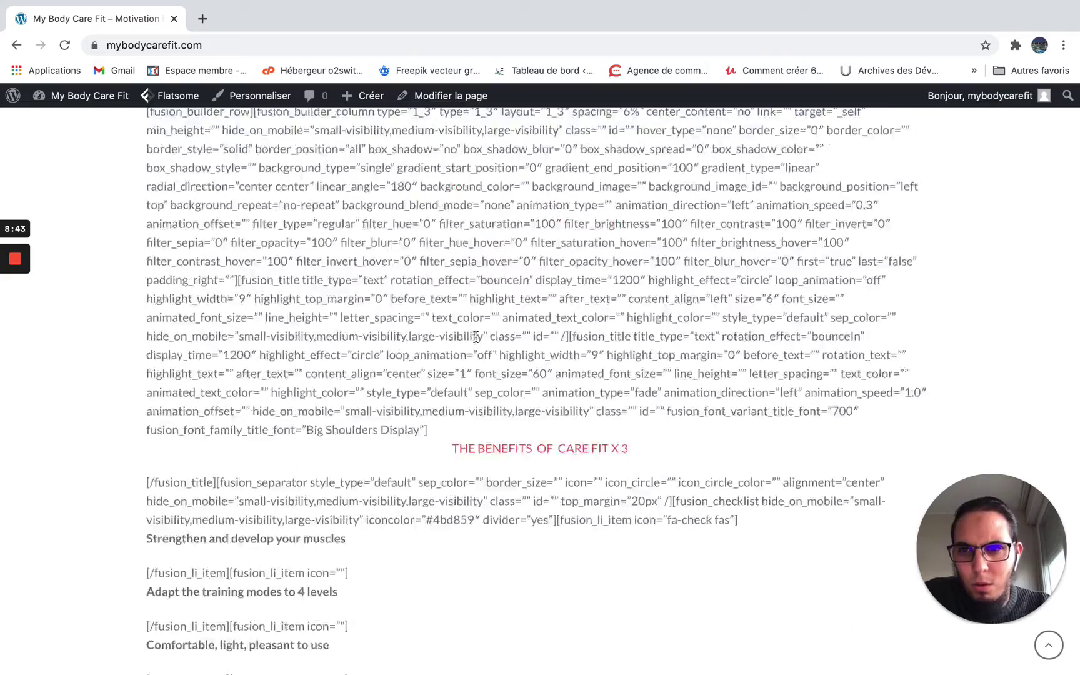
{"action": "scroll", "coordinate": [475, 338], "scroll_direction": "up", "scroll_amount": 5}
Return to the dashboard, list all site pages, select every page and move them to the trash.
{"action": "left_click", "coordinate": [17, 45]}
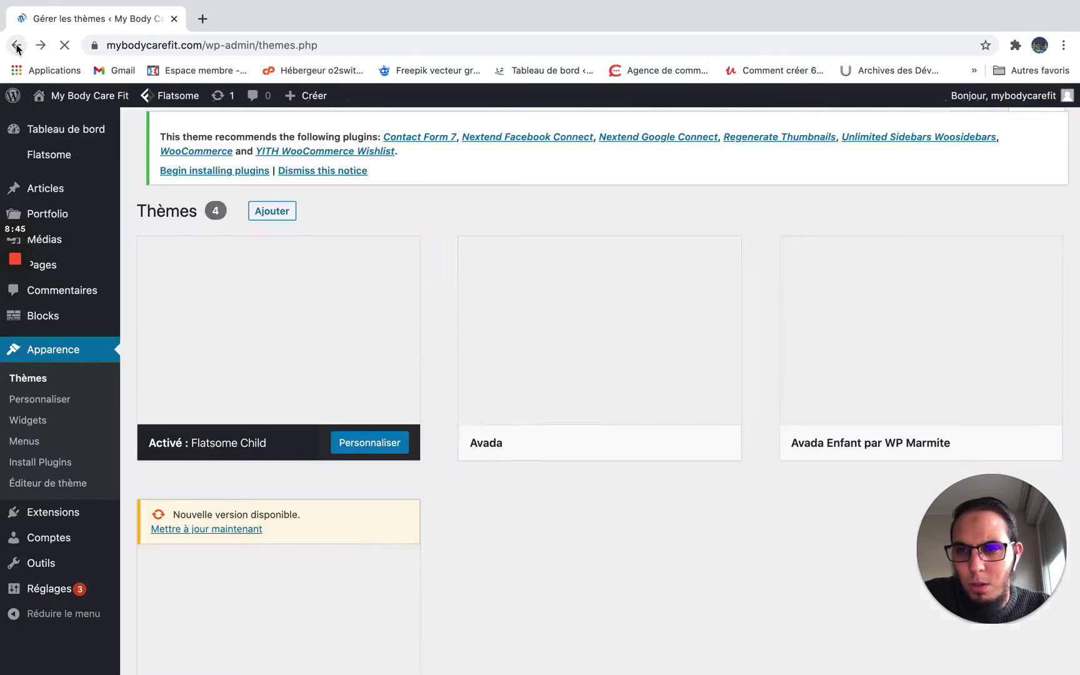
{"action": "mouse_move", "coordinate": [43, 265]}
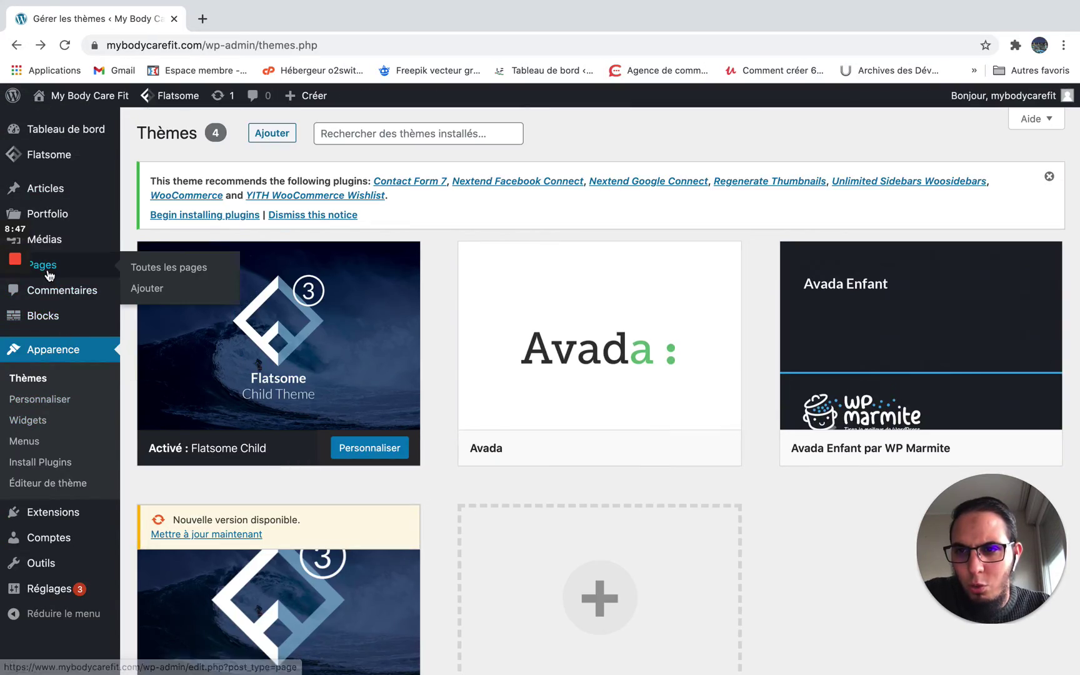
{"action": "left_click", "coordinate": [148, 279]}
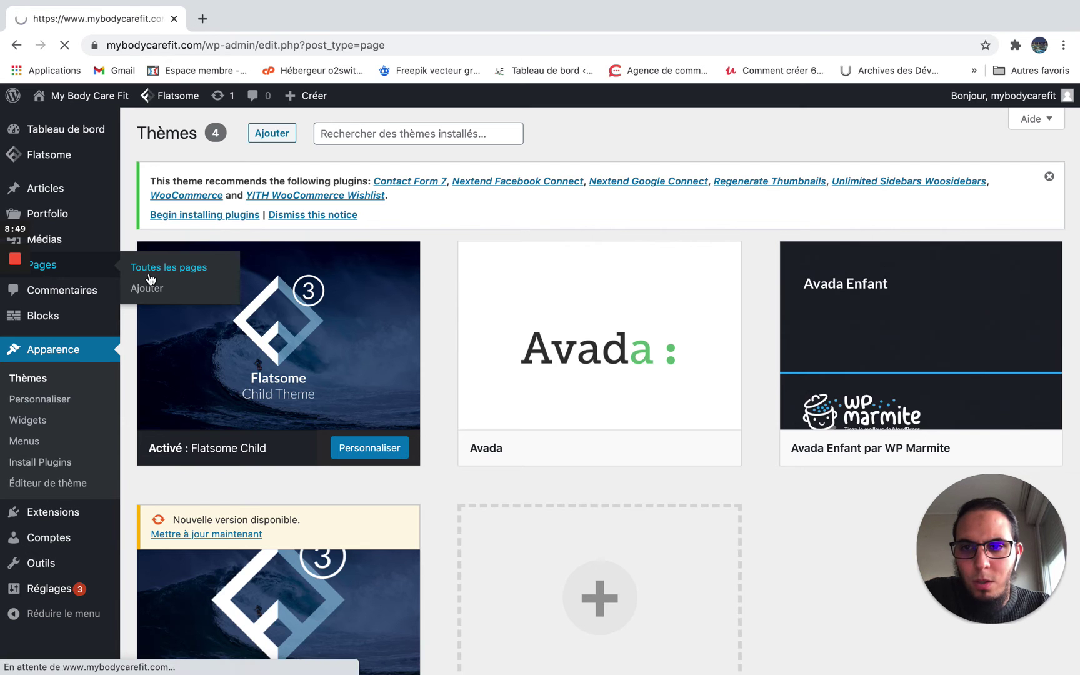
{"action": "left_click", "coordinate": [152, 302]}
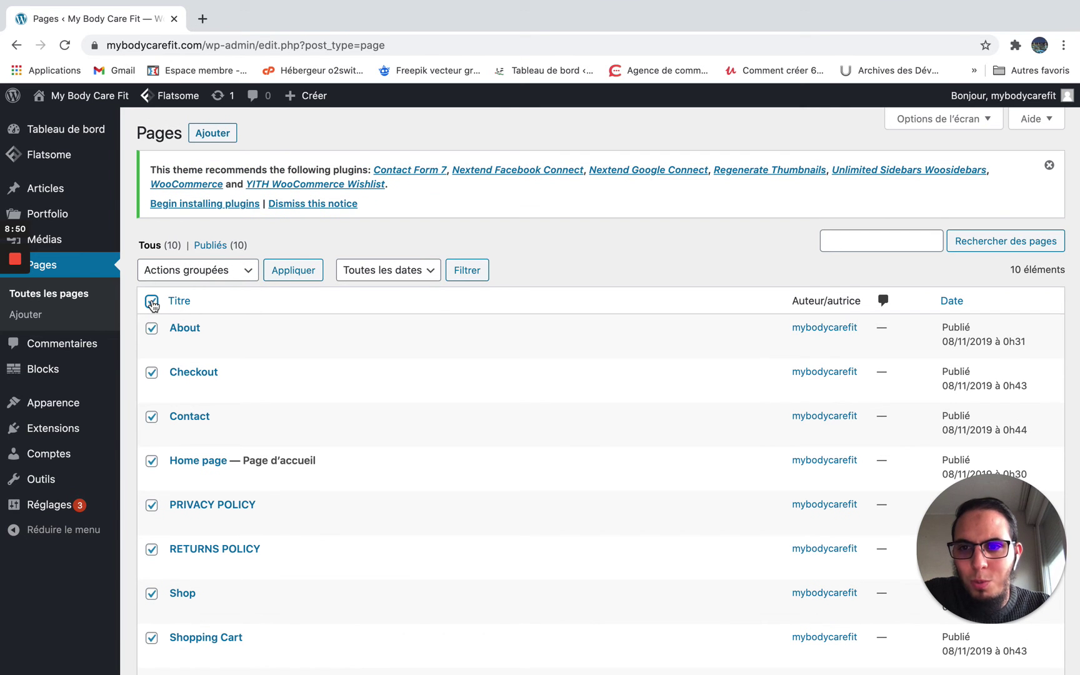
{"action": "left_click", "coordinate": [228, 275]}
{"action": "left_click", "coordinate": [225, 298]}
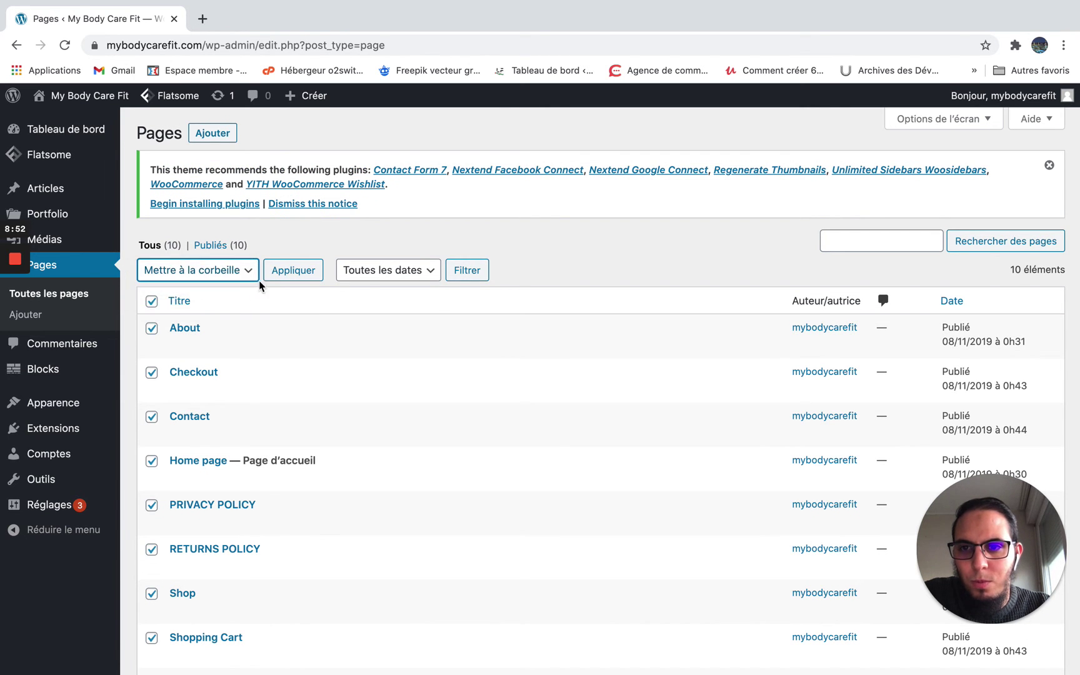
{"action": "left_click", "coordinate": [280, 275]}
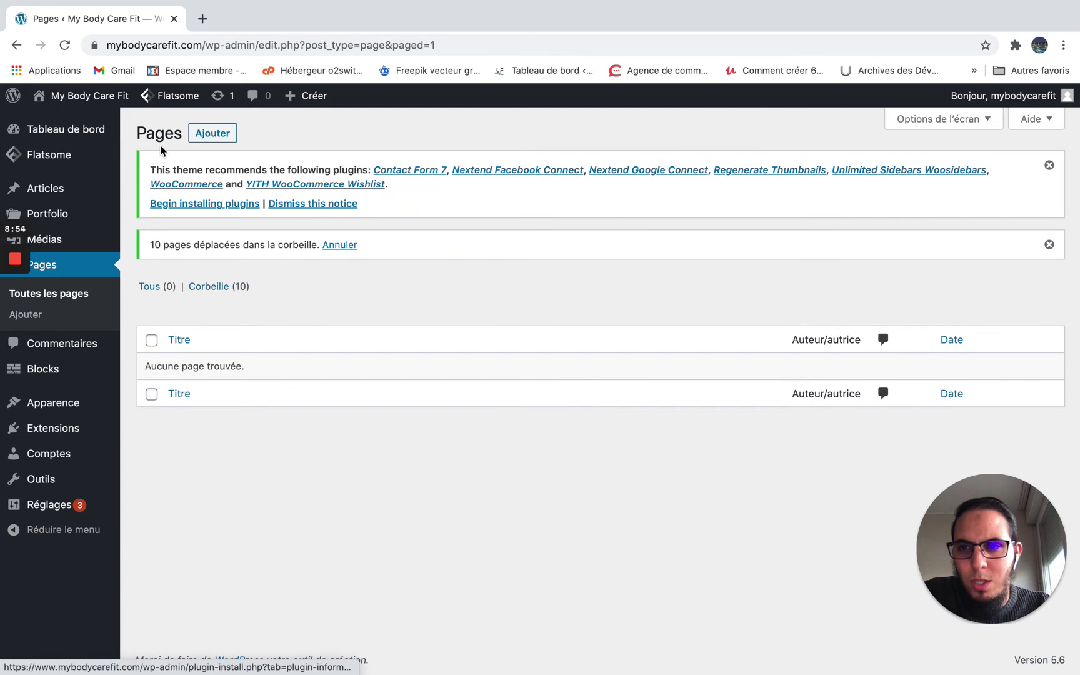
Visit the live site again and look through the blog posts on its home page.
{"action": "left_click", "coordinate": [62, 120]}
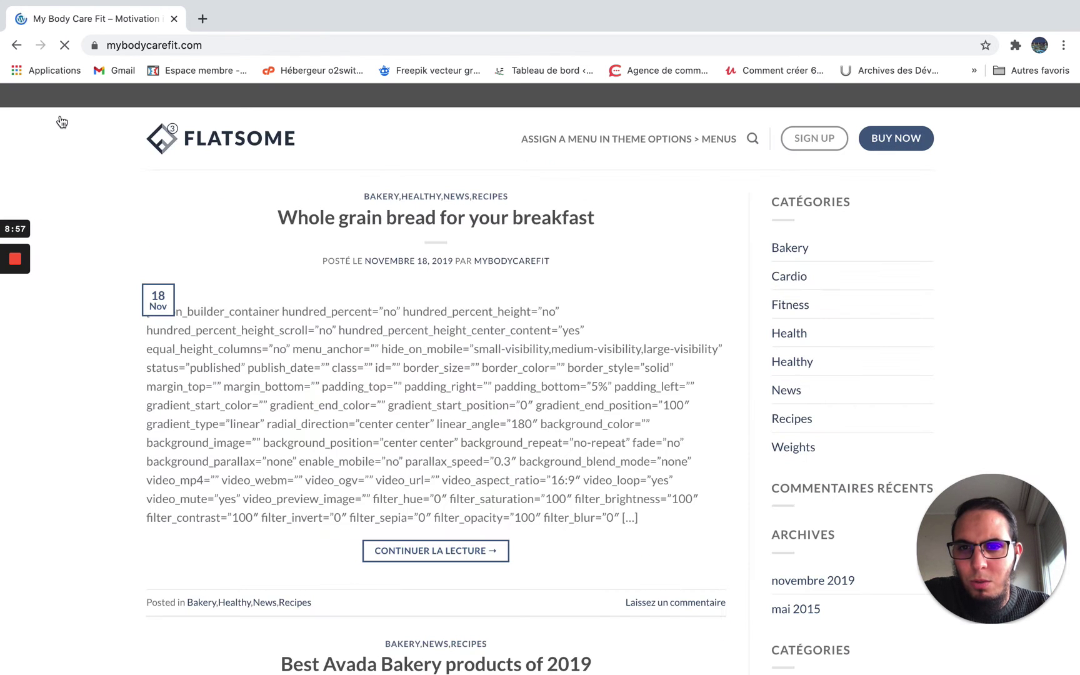
{"action": "scroll", "coordinate": [342, 506], "scroll_direction": "down", "scroll_amount": 10}
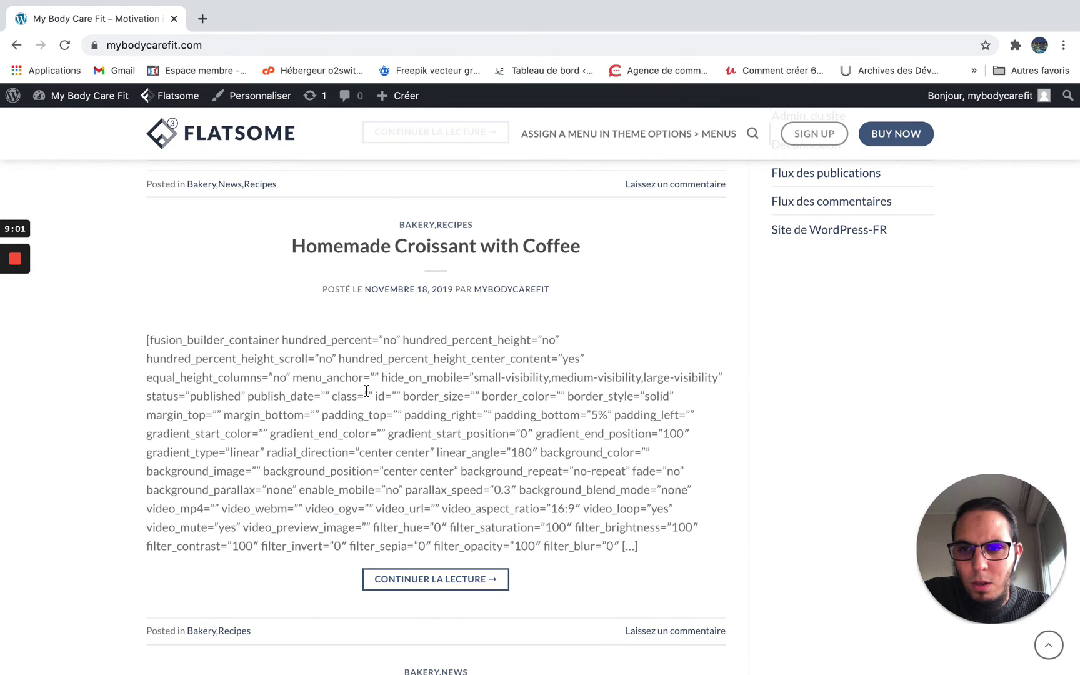
{"action": "scroll", "coordinate": [366, 390], "scroll_direction": "up", "scroll_amount": 10}
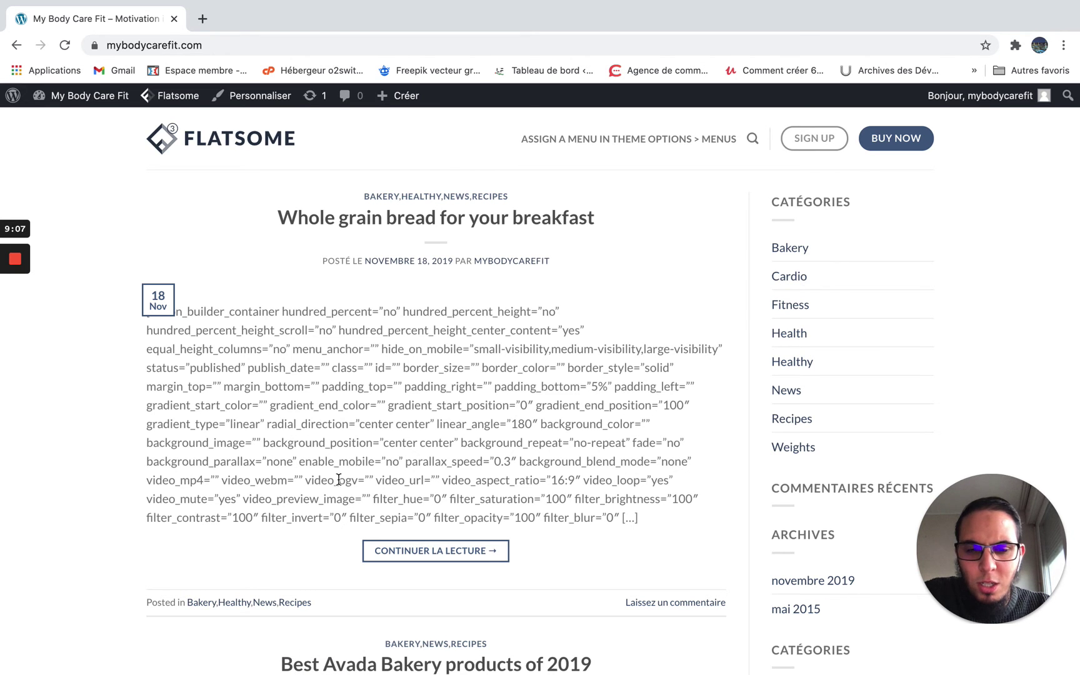
Read the full article "Whole grain bread for your breakfast" to examine how its content is rendered.
{"action": "left_click", "coordinate": [470, 552]}
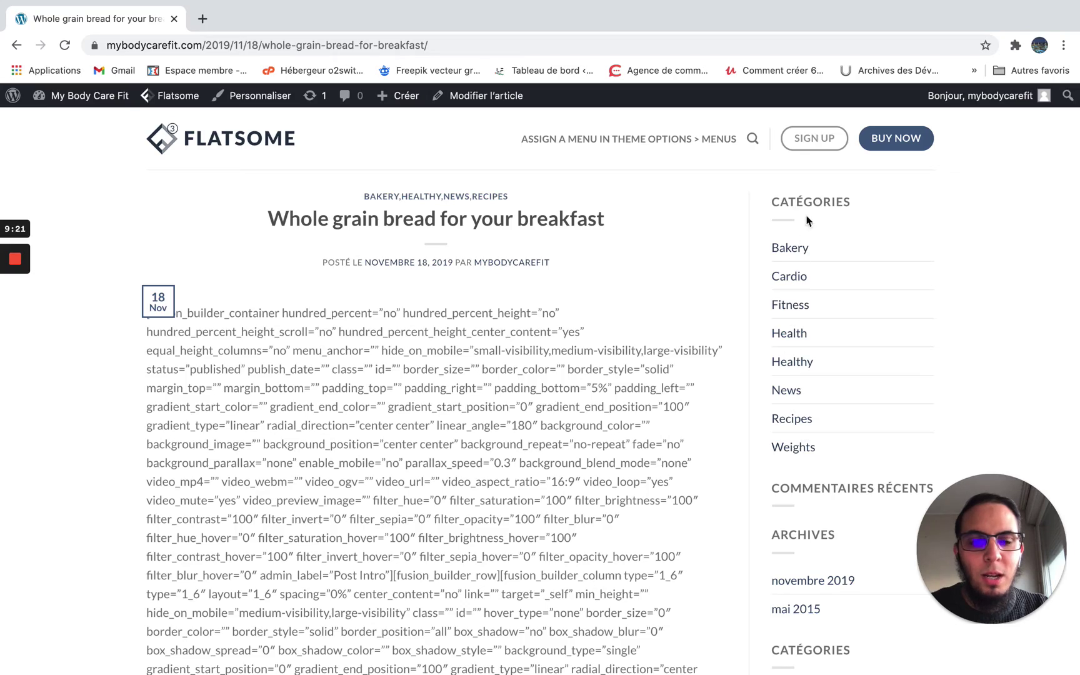
{"action": "scroll", "coordinate": [788, 349], "scroll_direction": "down", "scroll_amount": 2}
{"action": "scroll", "coordinate": [788, 349], "scroll_direction": "down", "scroll_amount": 8}
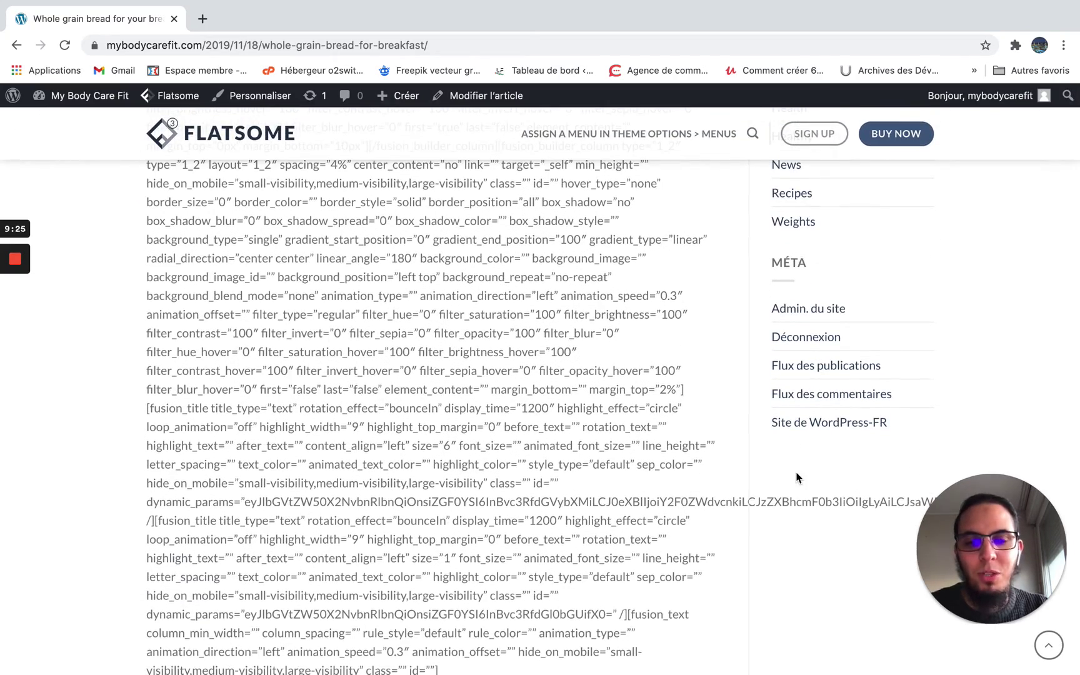
{"action": "scroll", "coordinate": [469, 424], "scroll_direction": "up", "scroll_amount": 1}
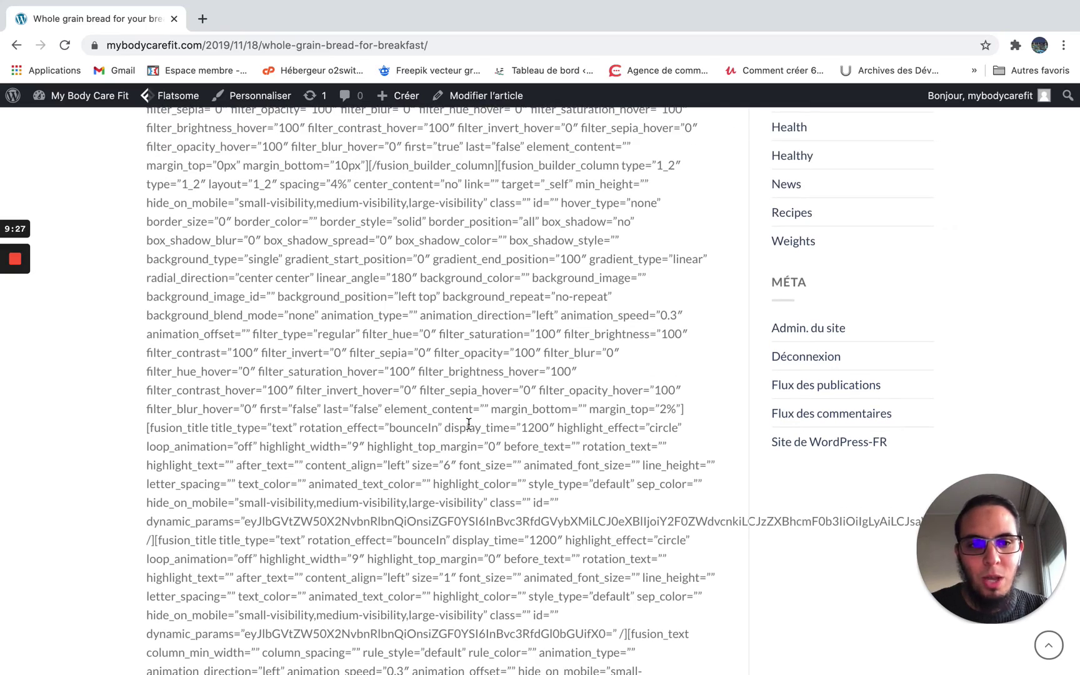
{"action": "scroll", "coordinate": [253, 364], "scroll_direction": "down", "scroll_amount": 20}
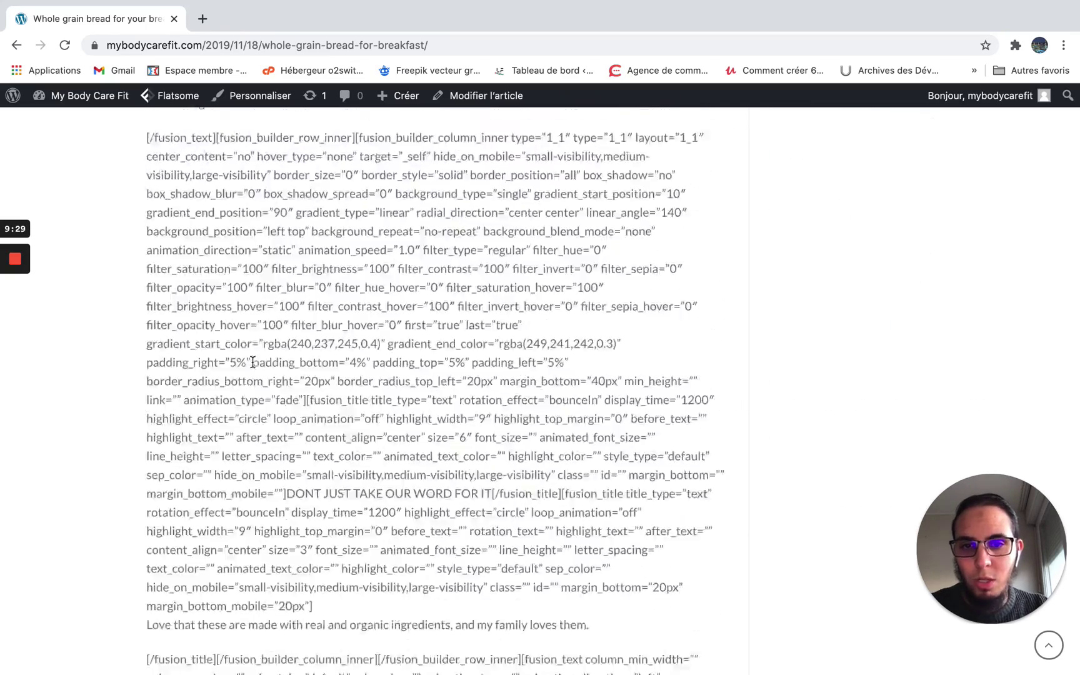
{"action": "scroll", "coordinate": [252, 366], "scroll_direction": "down", "scroll_amount": 5}
Go to the WordPress updates page, select all listed themes and update Flatsome to version 3.13.0.
{"action": "scroll", "coordinate": [253, 366], "scroll_direction": "up", "scroll_amount": 20}
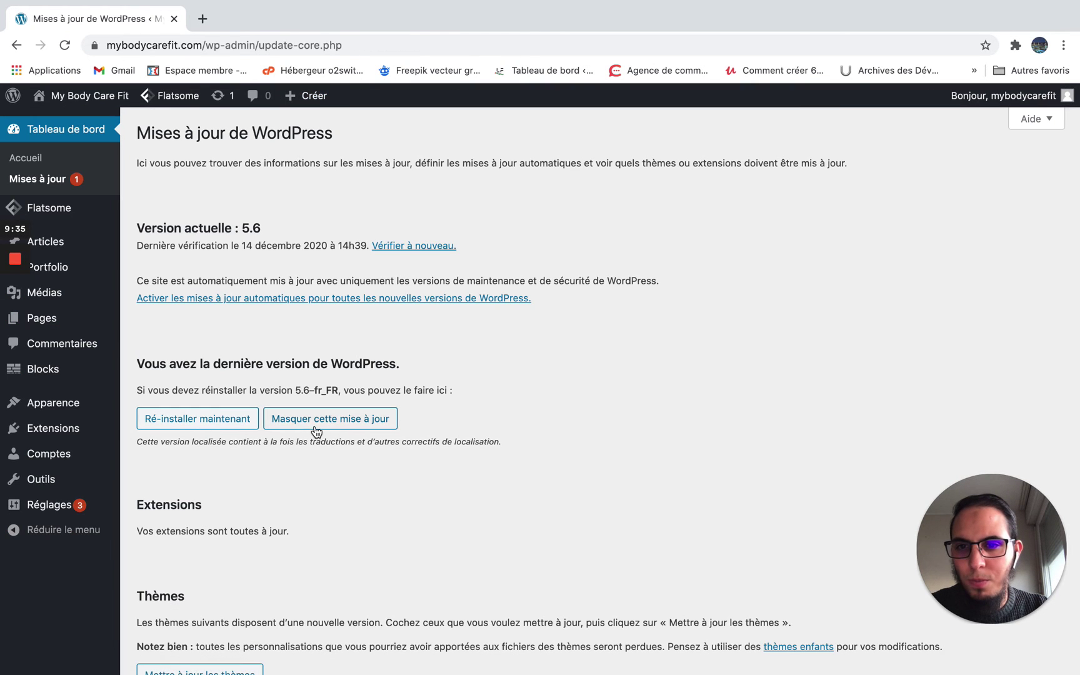
{"action": "scroll", "coordinate": [403, 247], "scroll_direction": "down", "scroll_amount": 5}
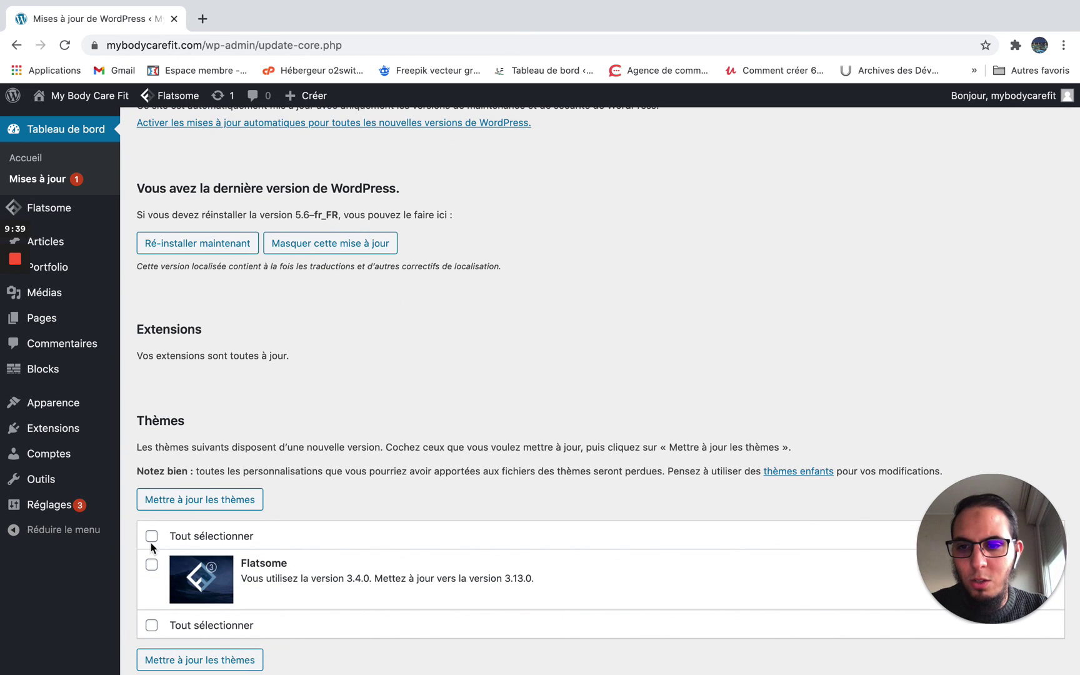
{"action": "left_click", "coordinate": [151, 538]}
{"action": "left_click", "coordinate": [190, 502]}
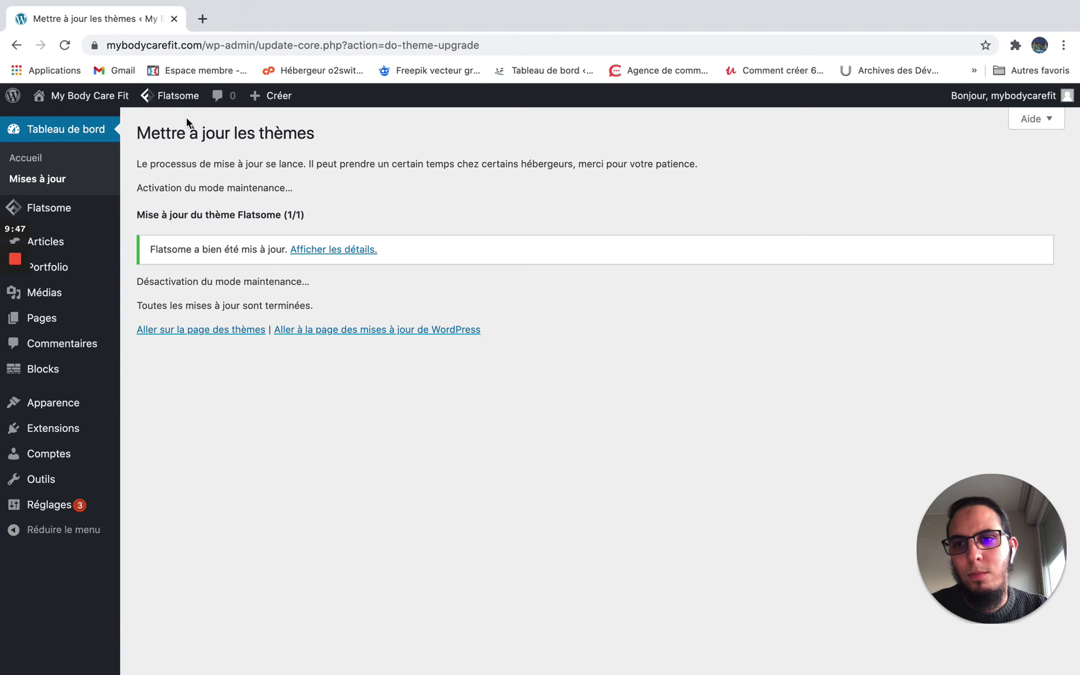
Visit the live site after the theme update and examine the home page's posts down to the footer.
{"action": "mouse_move", "coordinate": [109, 104]}
{"action": "left_click", "coordinate": [65, 123]}
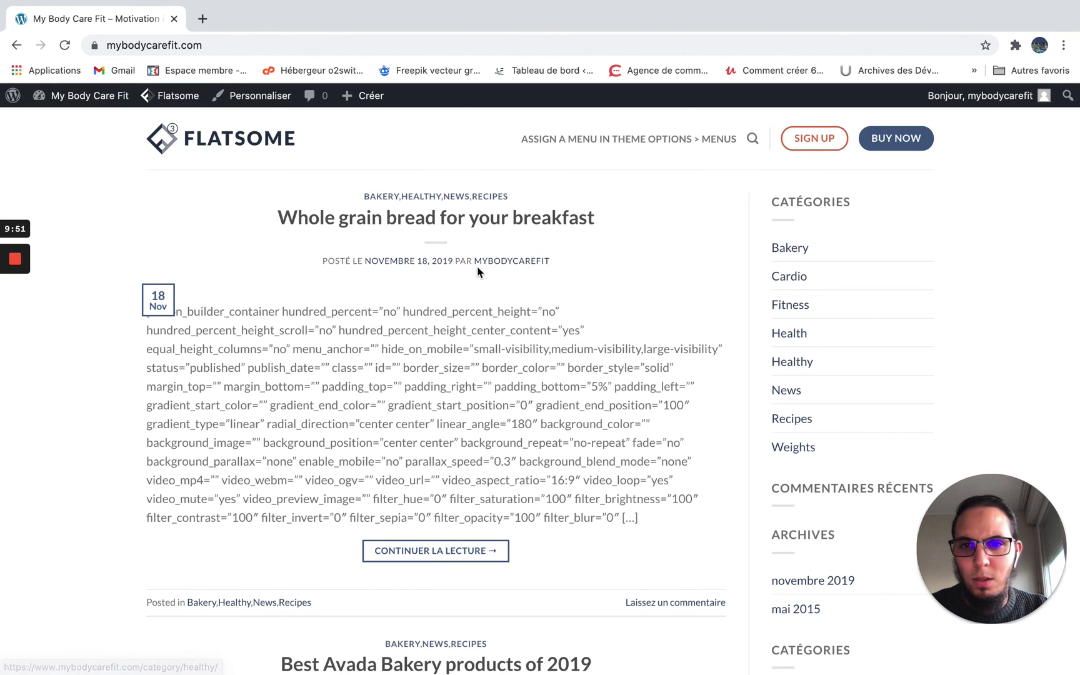
{"action": "scroll", "coordinate": [294, 384], "scroll_direction": "down", "scroll_amount": 15}
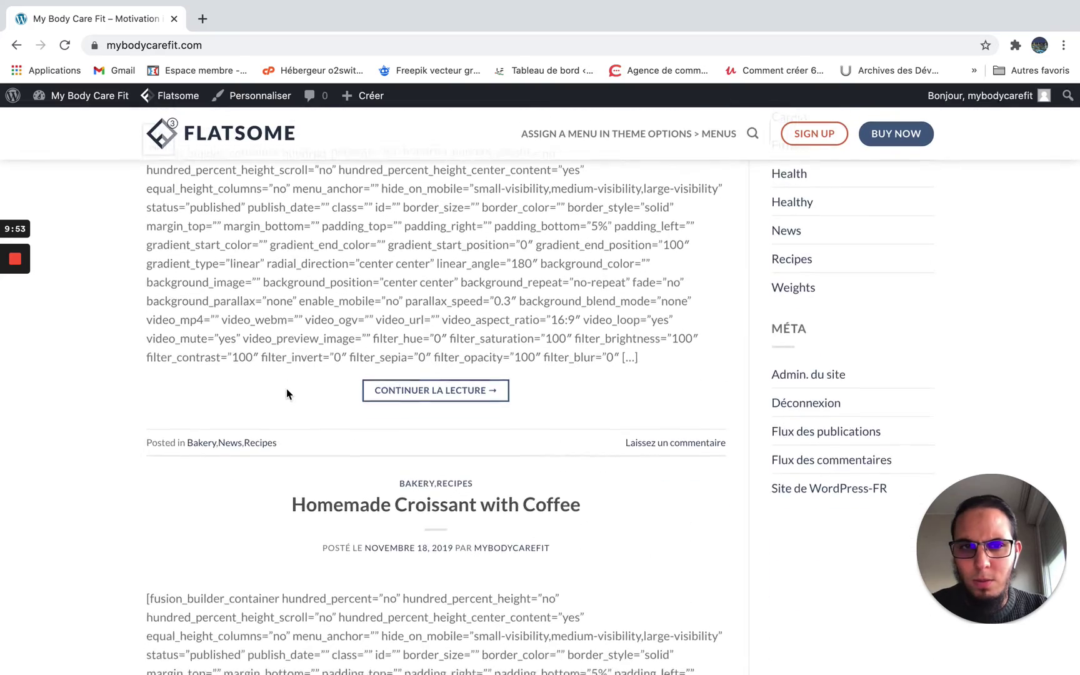
{"action": "scroll", "coordinate": [286, 390], "scroll_direction": "down", "scroll_amount": 12}
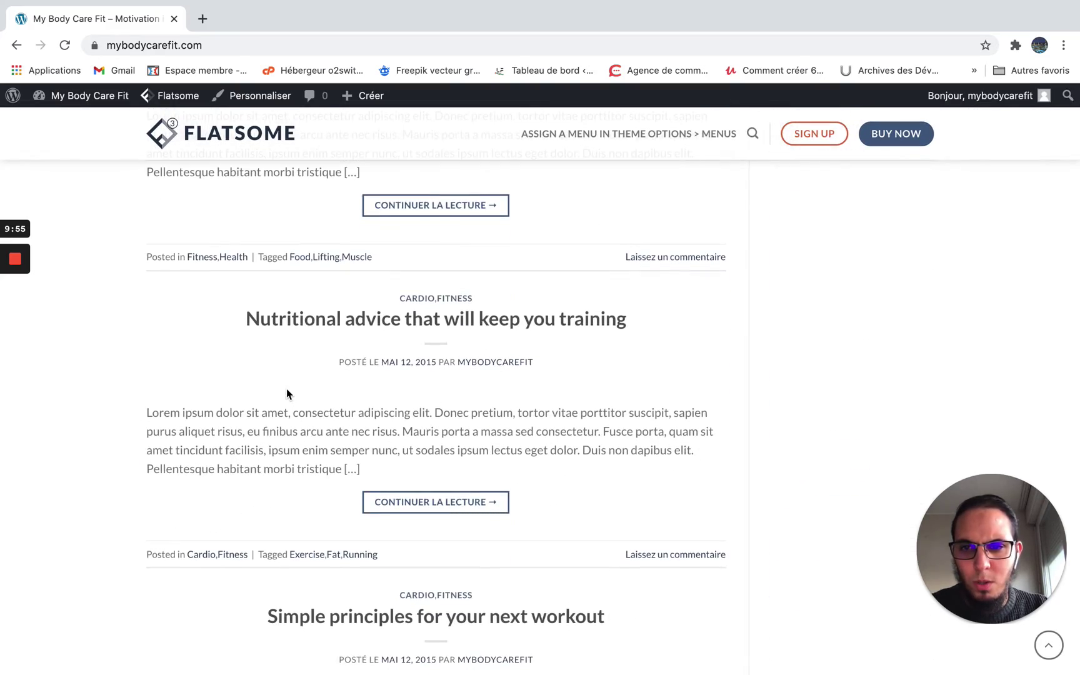
{"action": "scroll", "coordinate": [286, 393], "scroll_direction": "up", "scroll_amount": 6}
{"action": "scroll", "coordinate": [286, 393], "scroll_direction": "down", "scroll_amount": 11}
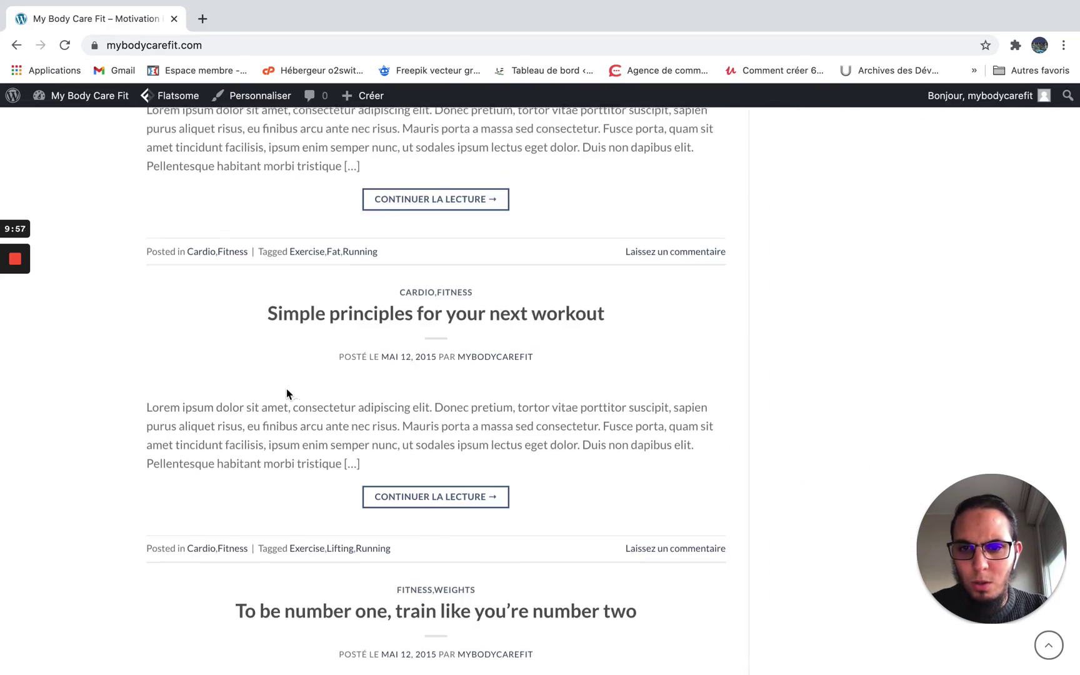
{"action": "scroll", "coordinate": [286, 390], "scroll_direction": "down", "scroll_amount": 7}
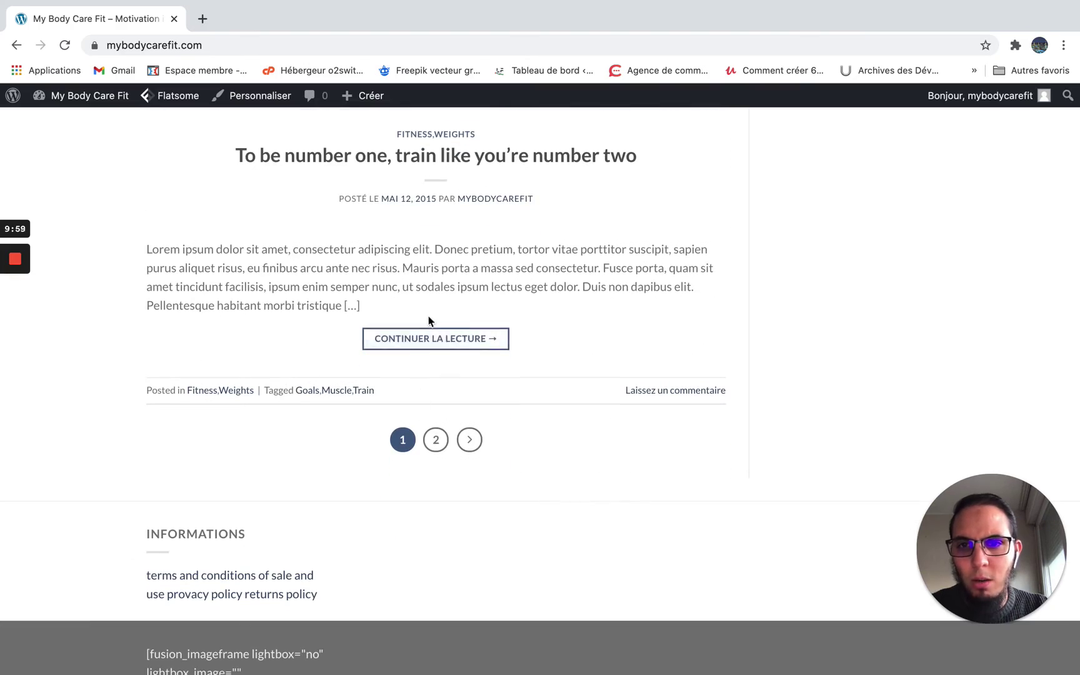
{"action": "scroll", "coordinate": [428, 321], "scroll_direction": "up", "scroll_amount": 2}
{"action": "scroll", "coordinate": [338, 335], "scroll_direction": "up", "scroll_amount": 10}
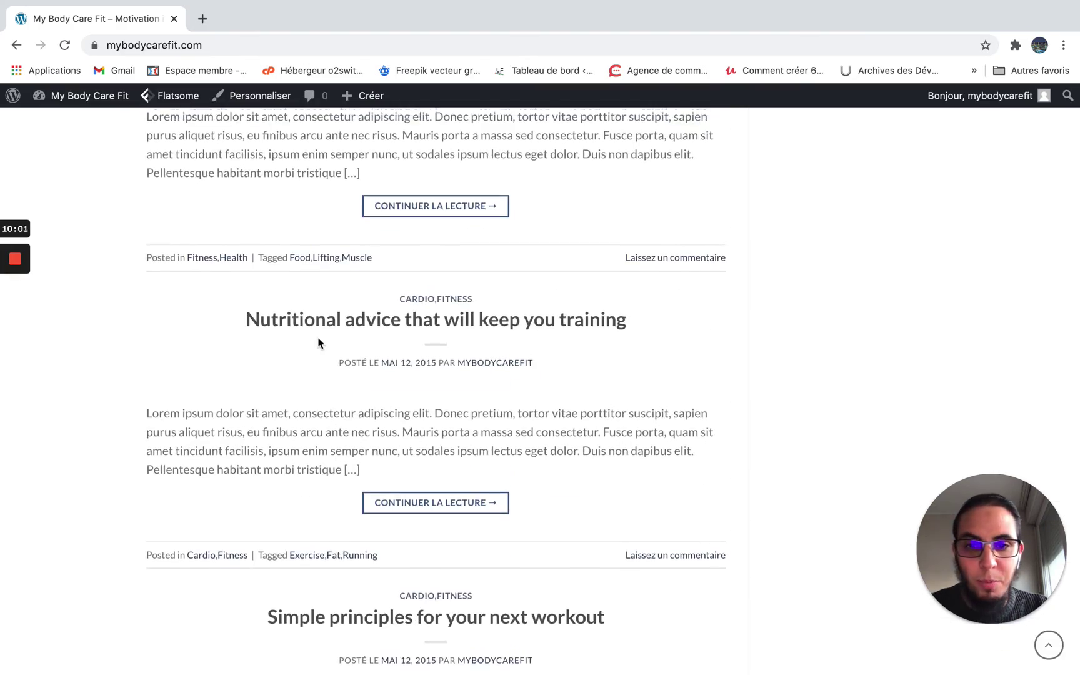
{"action": "scroll", "coordinate": [391, 342], "scroll_direction": "up", "scroll_amount": 15}
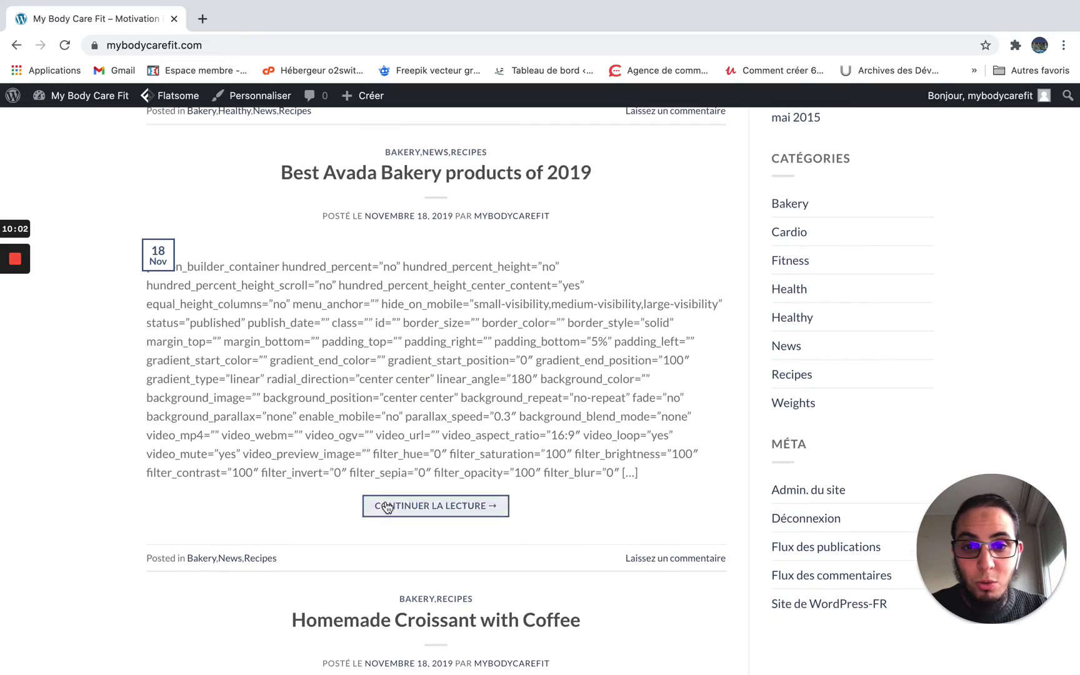
{"action": "scroll", "coordinate": [408, 427], "scroll_direction": "down", "scroll_amount": 5}
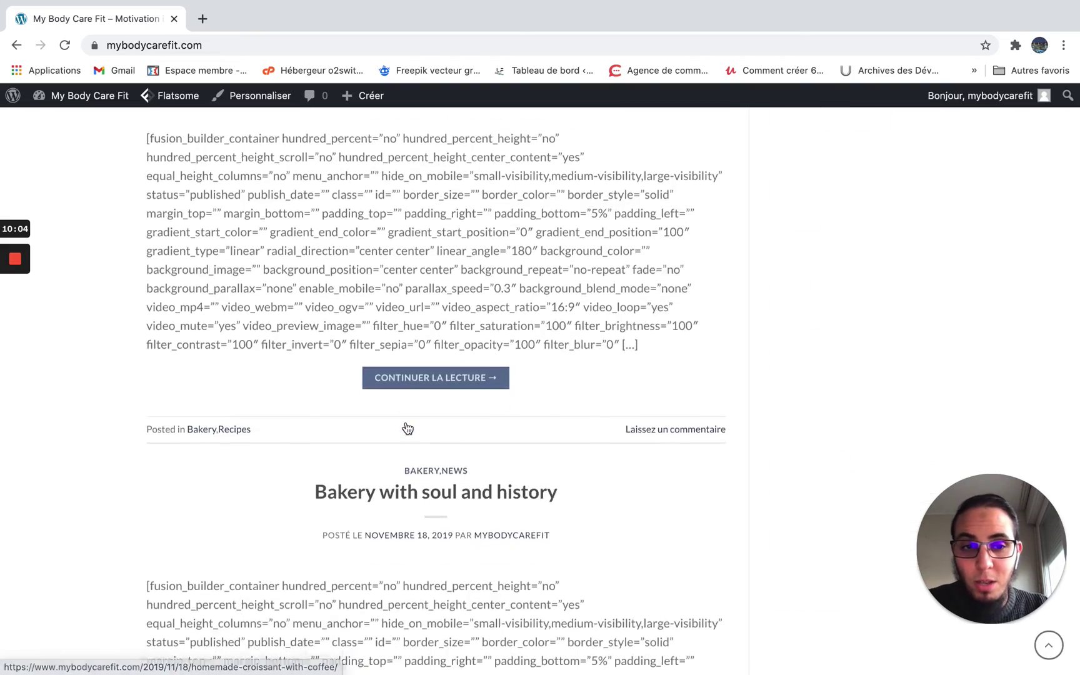
{"action": "scroll", "coordinate": [408, 427], "scroll_direction": "up", "scroll_amount": 10}
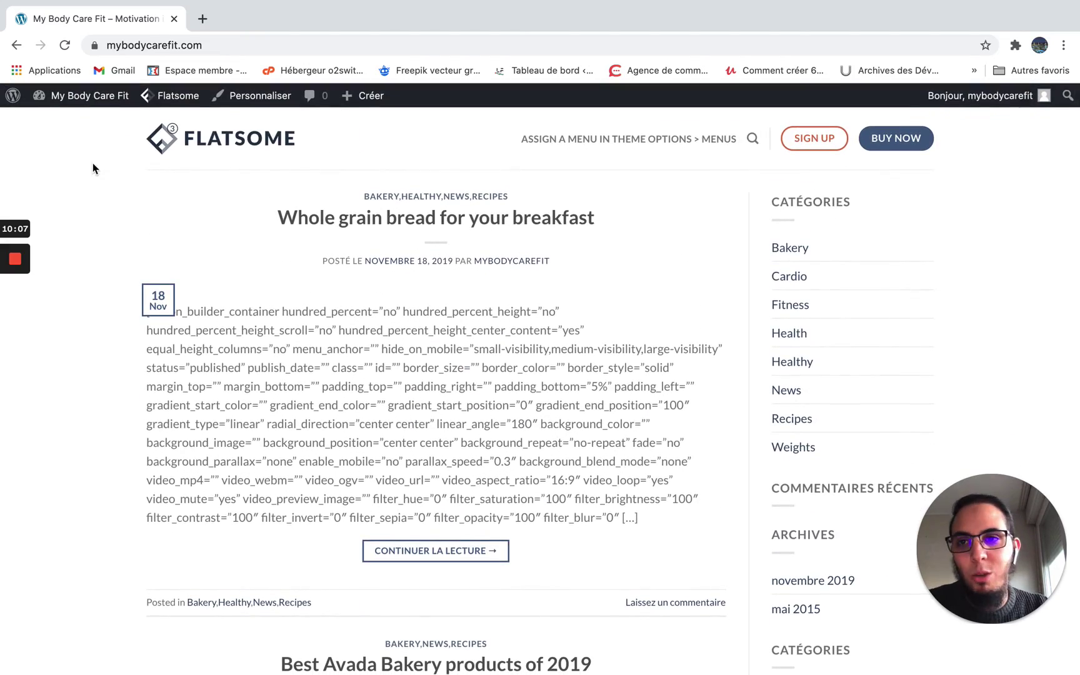
Return to the WordPress dashboard, close the notice recommending plugins for the theme, and look over the dashboard widgets.
{"action": "mouse_move", "coordinate": [69, 96]}
{"action": "left_click", "coordinate": [67, 122]}
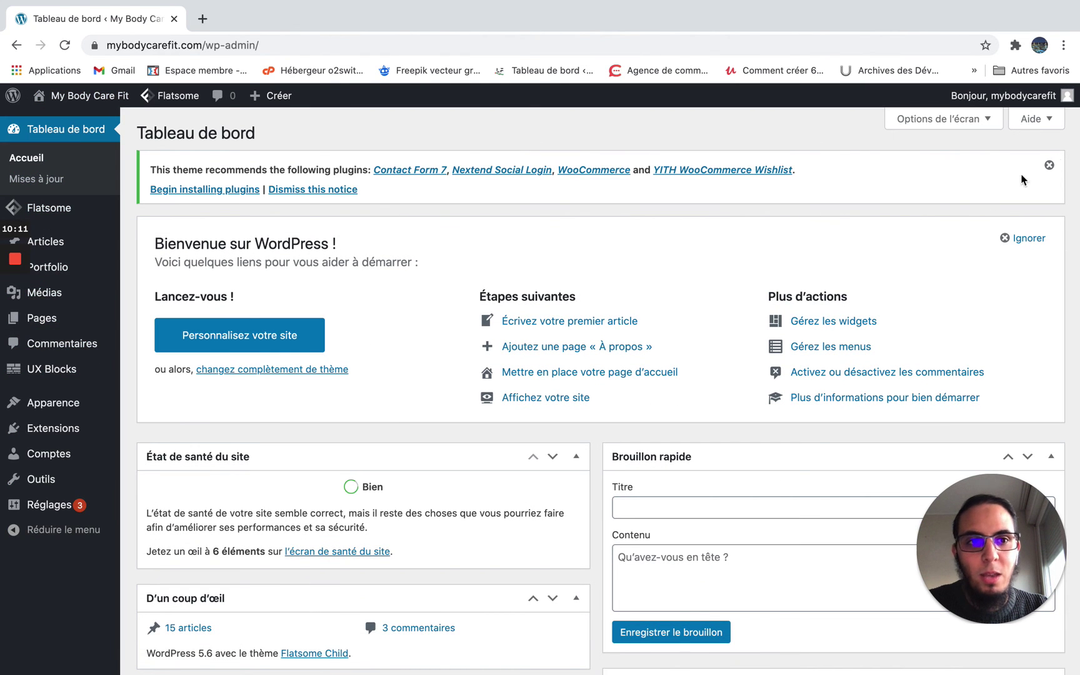
{"action": "left_click", "coordinate": [1049, 165]}
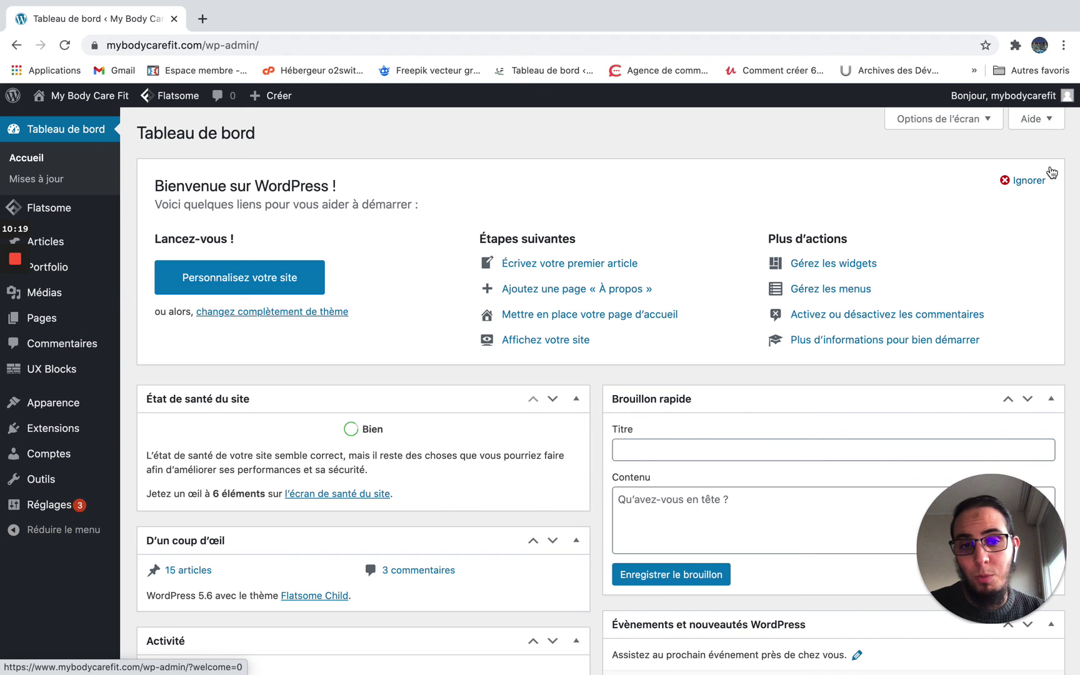
{"action": "scroll", "coordinate": [382, 361], "scroll_direction": "down", "scroll_amount": 3}
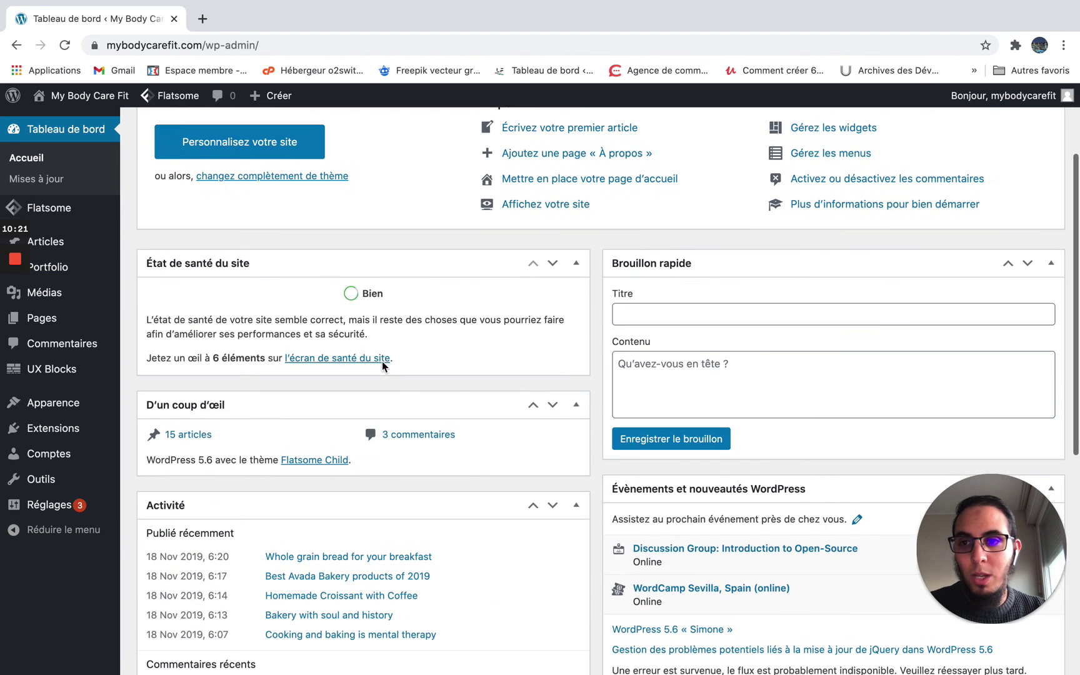
{"action": "scroll", "coordinate": [440, 175], "scroll_direction": "up", "scroll_amount": 3}
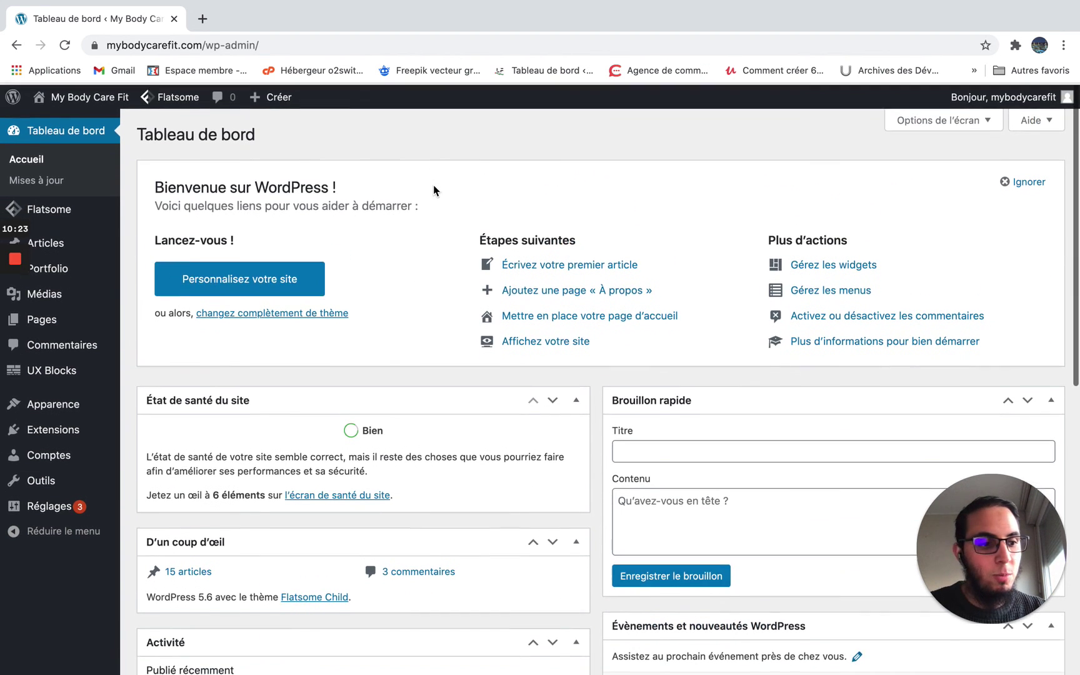